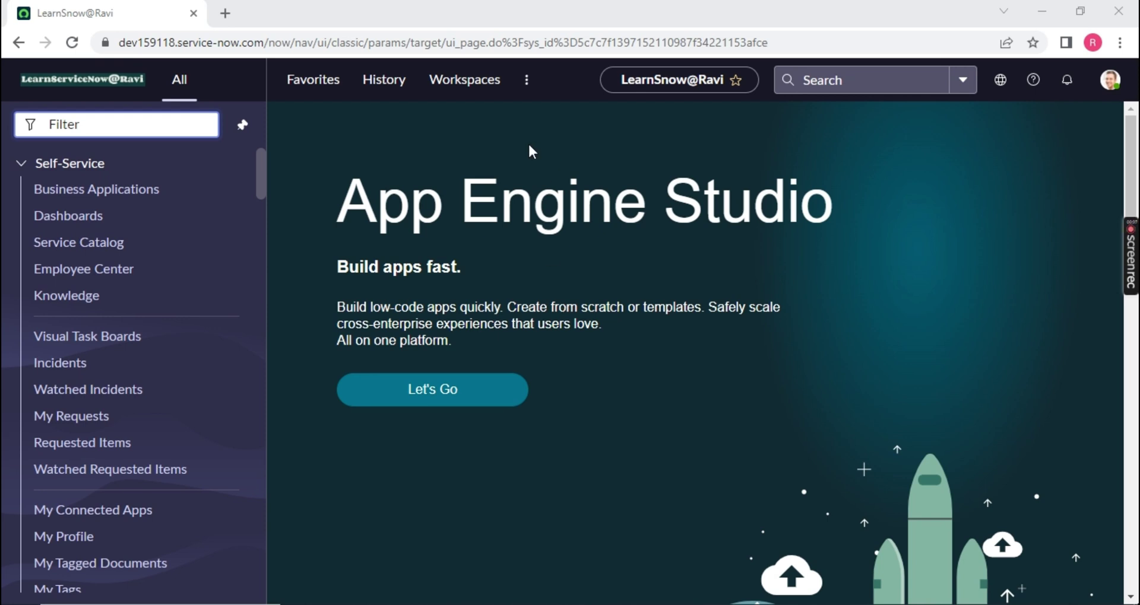
- Filter the navigator for "tables" and open the Tables list under System Definition in a separate browser tab
{"action": "left_click", "coordinate": [87, 121]}
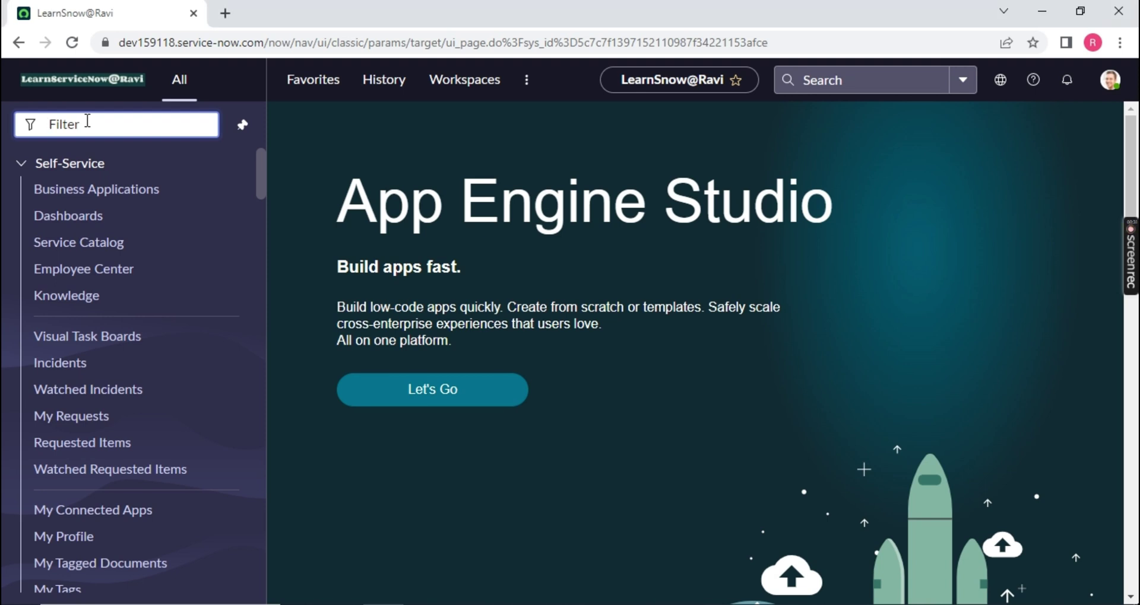
{"action": "type", "text": "tables"}
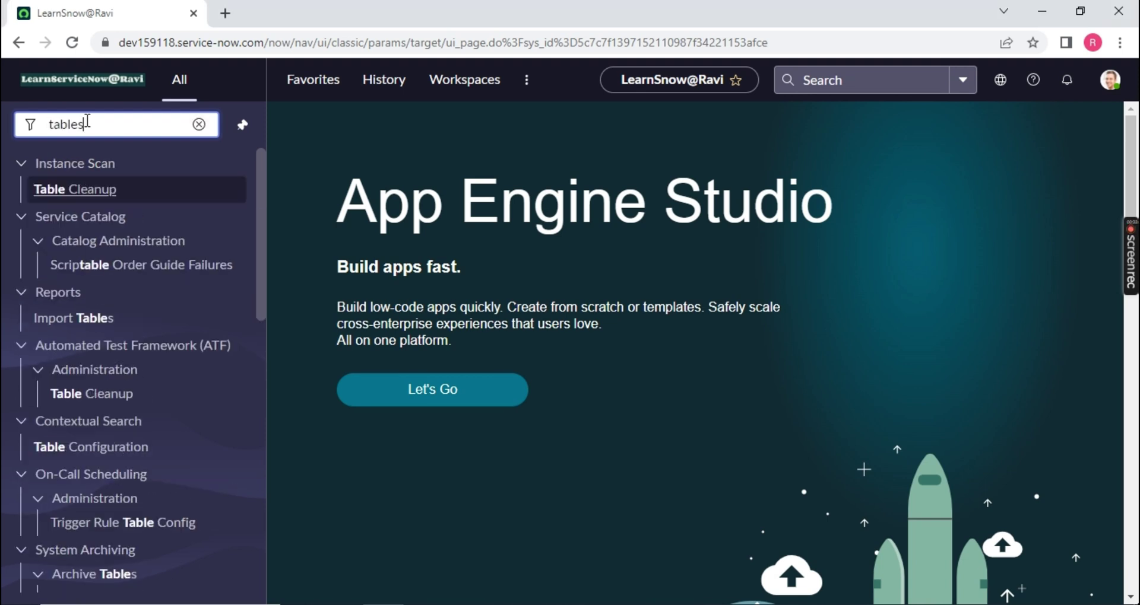
{"action": "left_click_drag", "start_coordinate": [86, 122], "coordinate": [38, 124]}
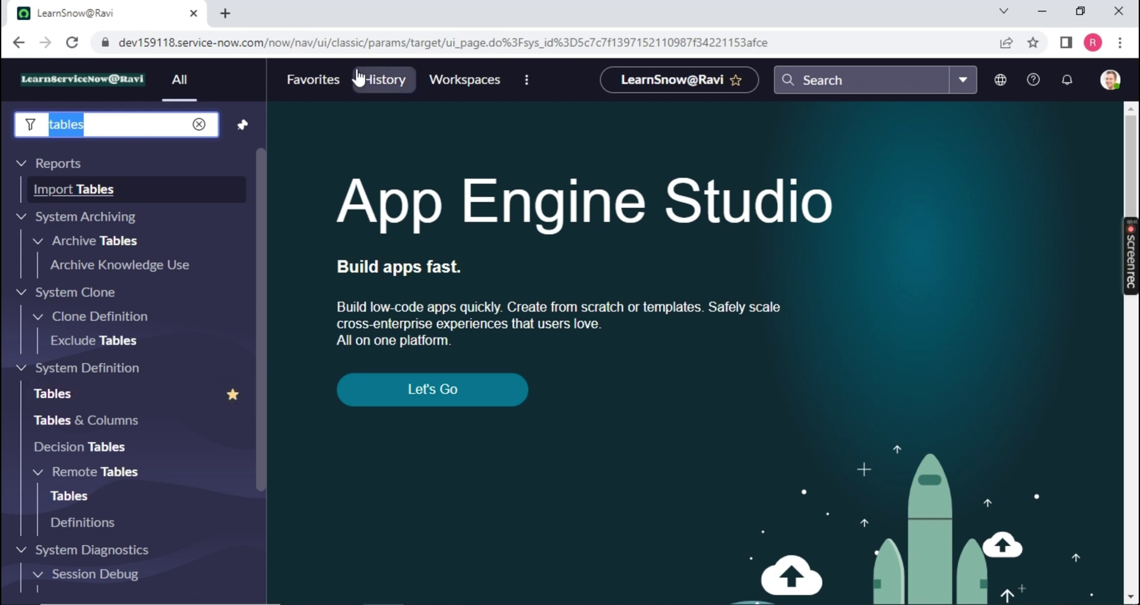
{"action": "left_click", "coordinate": [313, 79]}
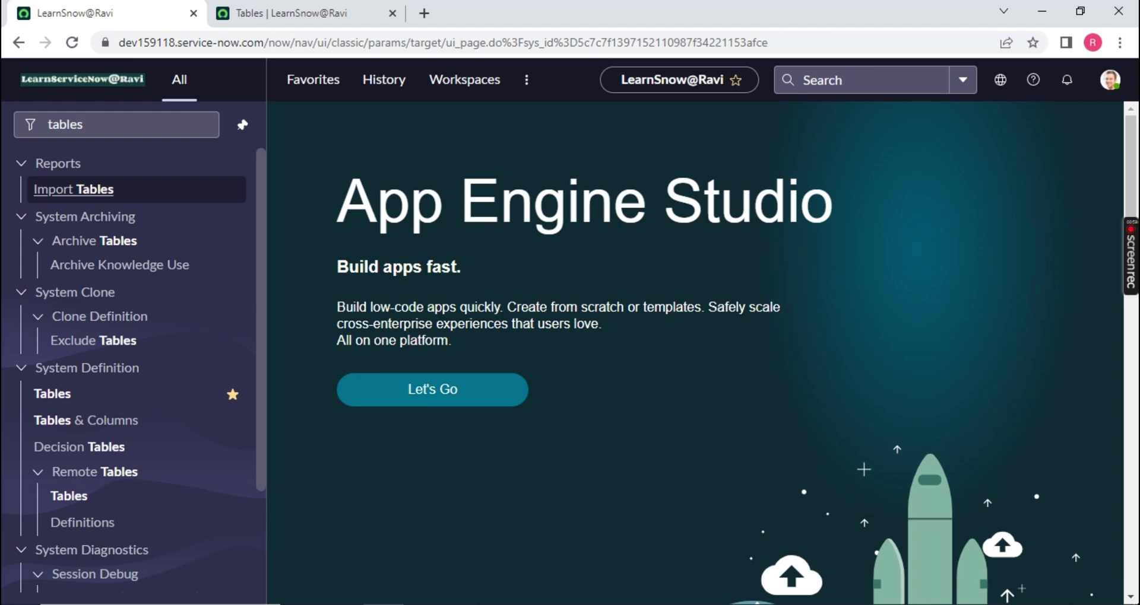
{"action": "left_click", "coordinate": [309, 13]}
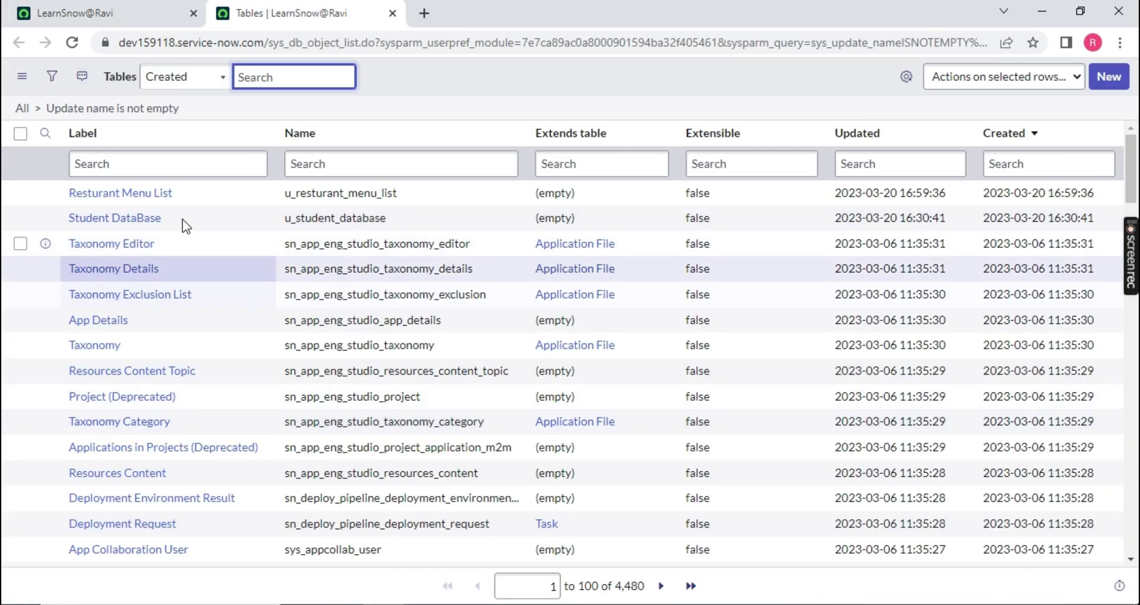
- Open the Student DataBase table definition and review its columns, including Student Address and Student Name
{"action": "left_click_drag", "start_coordinate": [156, 218], "coordinate": [67, 218]}
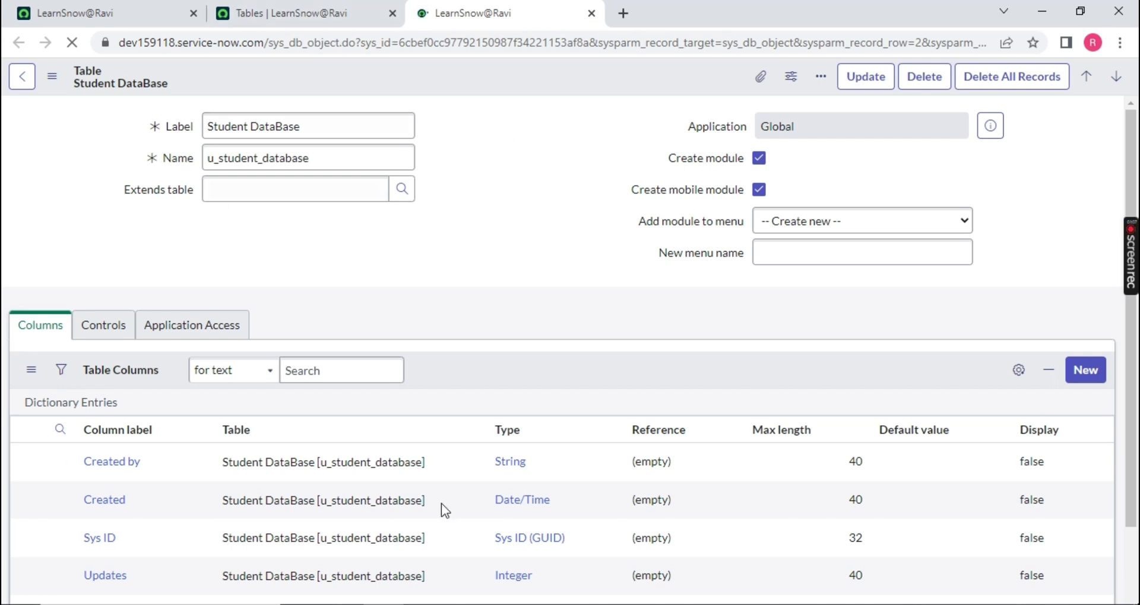
{"action": "scroll", "coordinate": [60, 332], "scroll_direction": "down", "scroll_amount": 7}
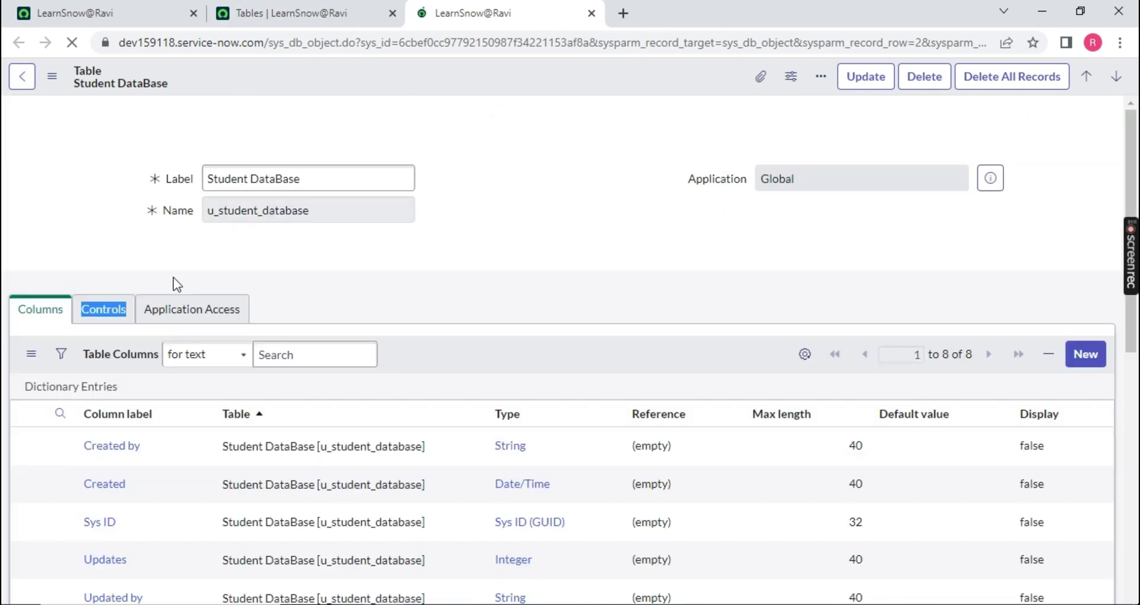
{"action": "scroll", "coordinate": [183, 345], "scroll_direction": "down", "scroll_amount": 7}
{"action": "left_click_drag", "start_coordinate": [184, 176], "coordinate": [86, 176]}
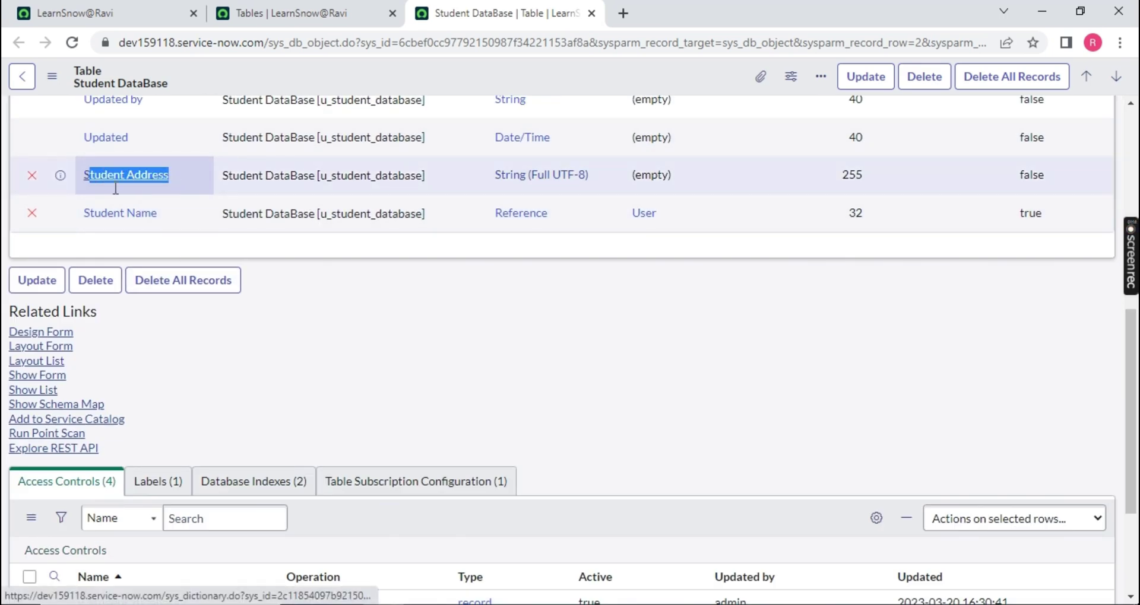
{"action": "left_click_drag", "start_coordinate": [84, 213], "coordinate": [158, 213]}
{"action": "scroll", "coordinate": [158, 213], "scroll_direction": "up", "scroll_amount": 8}
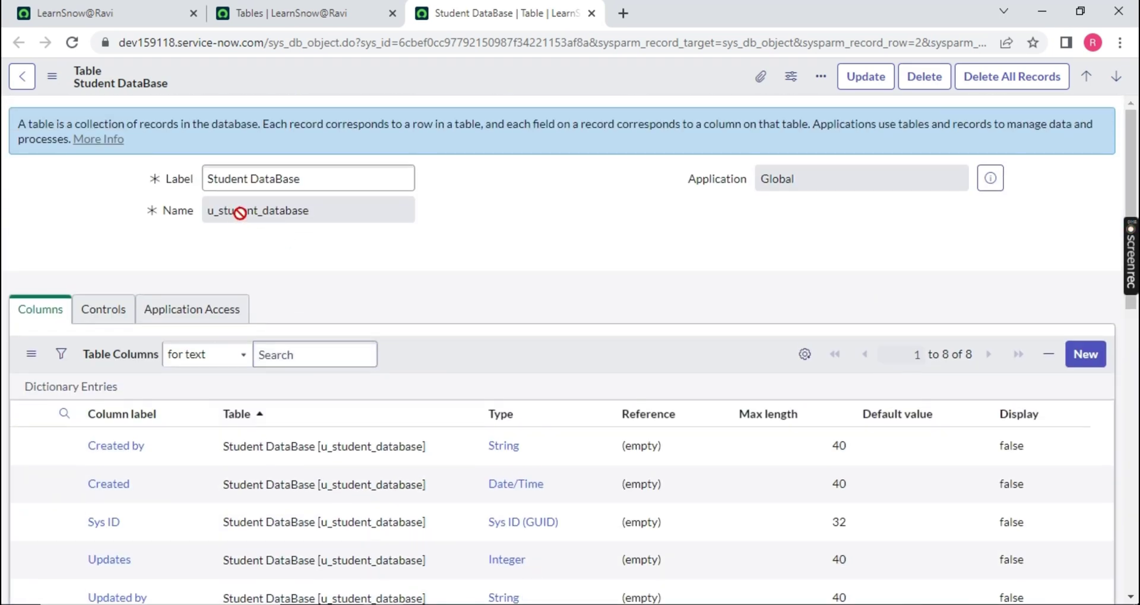
- Copy the table's name and open its record list from the navigator filter with u_student_database.LIST
{"action": "left_click_drag", "start_coordinate": [331, 212], "coordinate": [206, 211]}
{"action": "key", "text": "ctrl+c"}
{"action": "left_click", "coordinate": [77, 13]}
{"action": "double_click", "coordinate": [81, 114]}
{"action": "key", "text": "ctrl+v"}
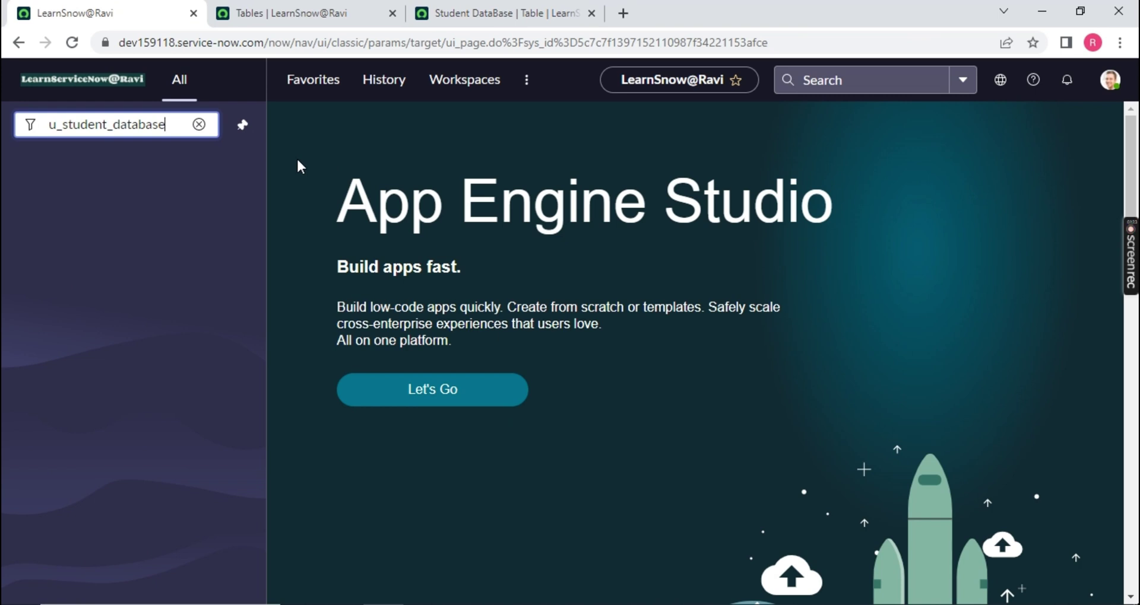
{"action": "type", "text": ".LIST"}
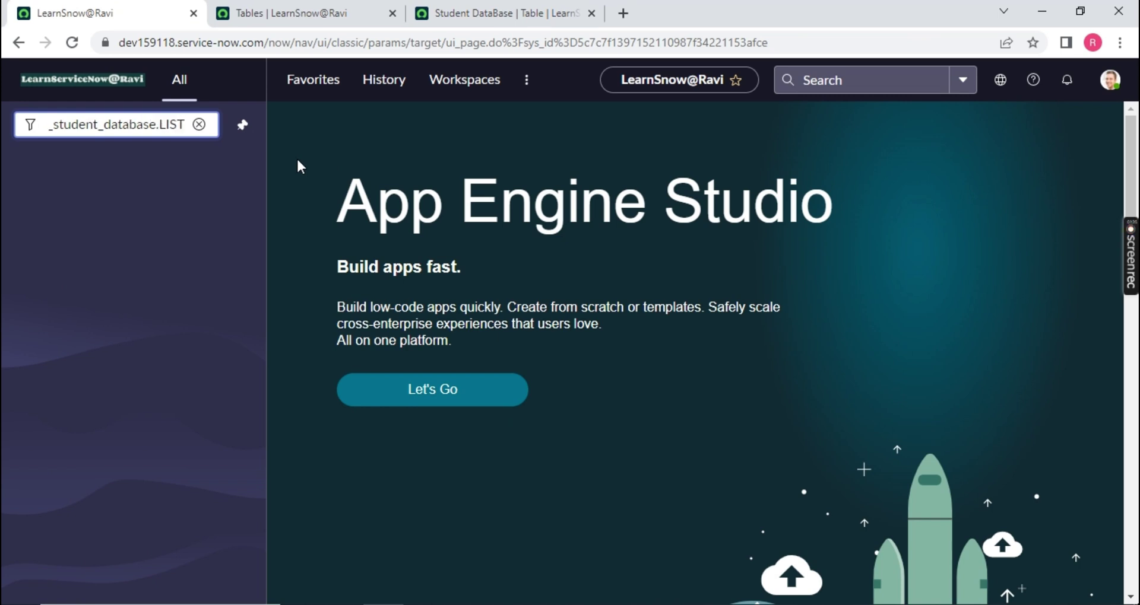
{"action": "key", "text": "Return"}
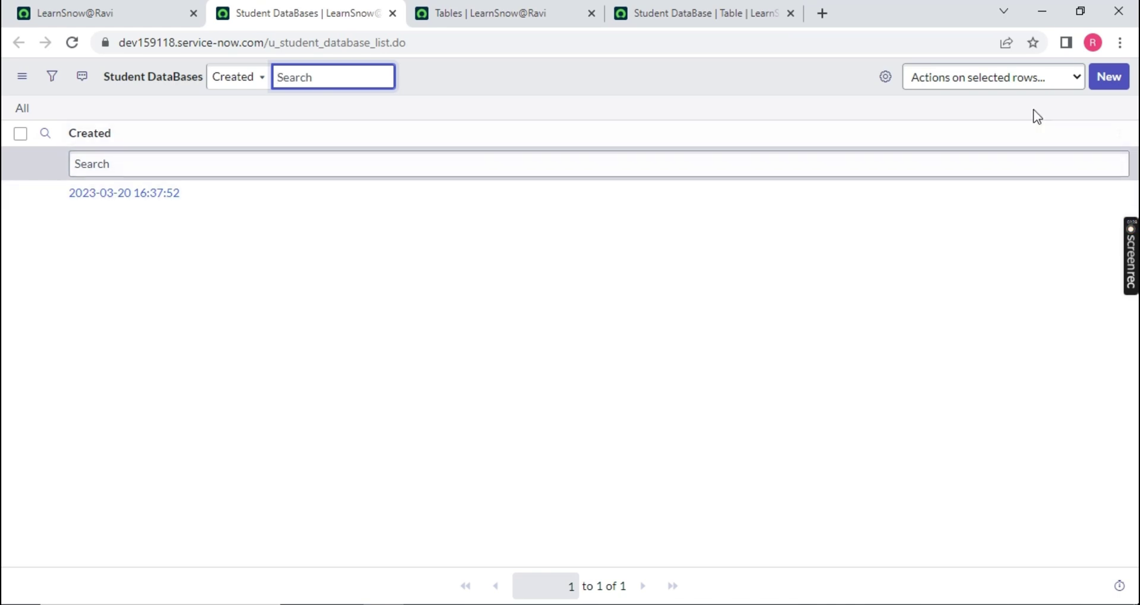
- Open a blank Student DataBase record and compare its form fields with the columns in the table definition
{"action": "left_click", "coordinate": [1111, 78]}
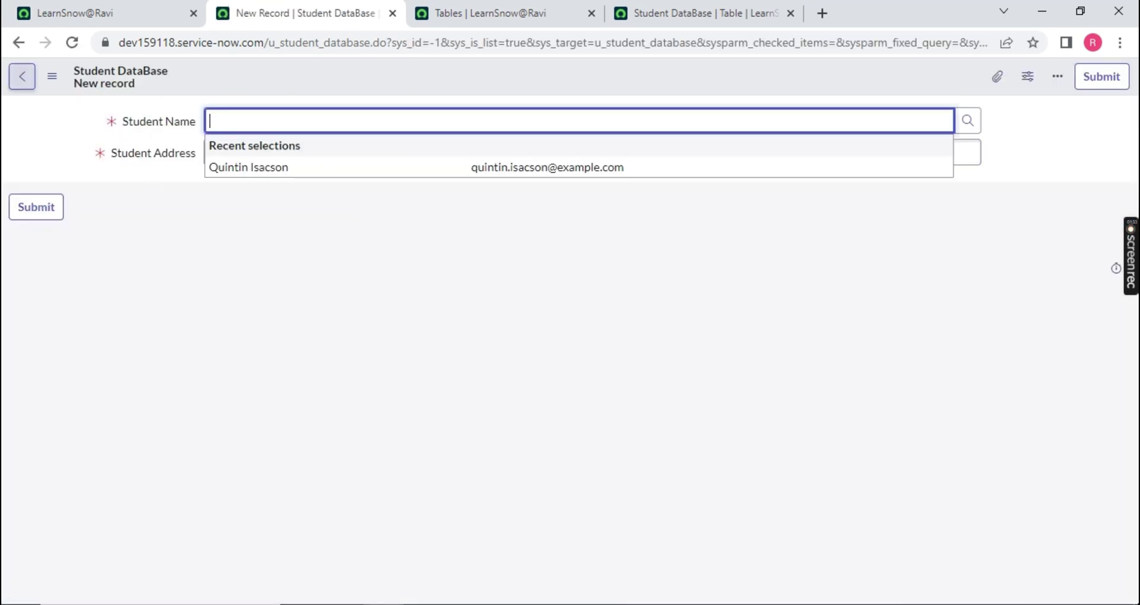
{"action": "left_click", "coordinate": [140, 311]}
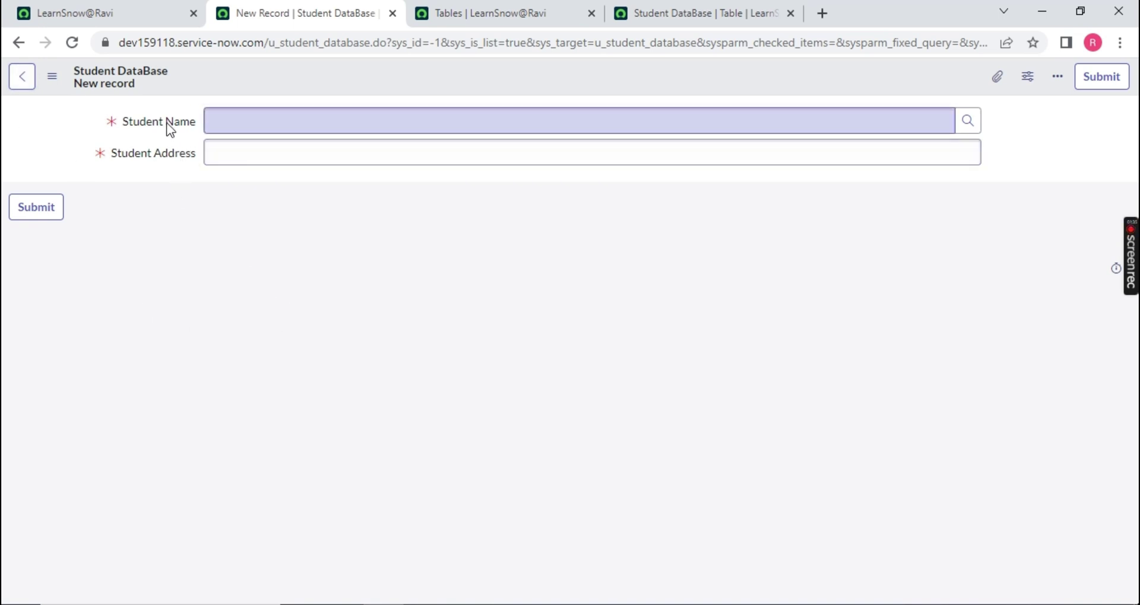
{"action": "left_click", "coordinate": [666, 8]}
{"action": "scroll", "coordinate": [165, 396], "scroll_direction": "down", "scroll_amount": 5}
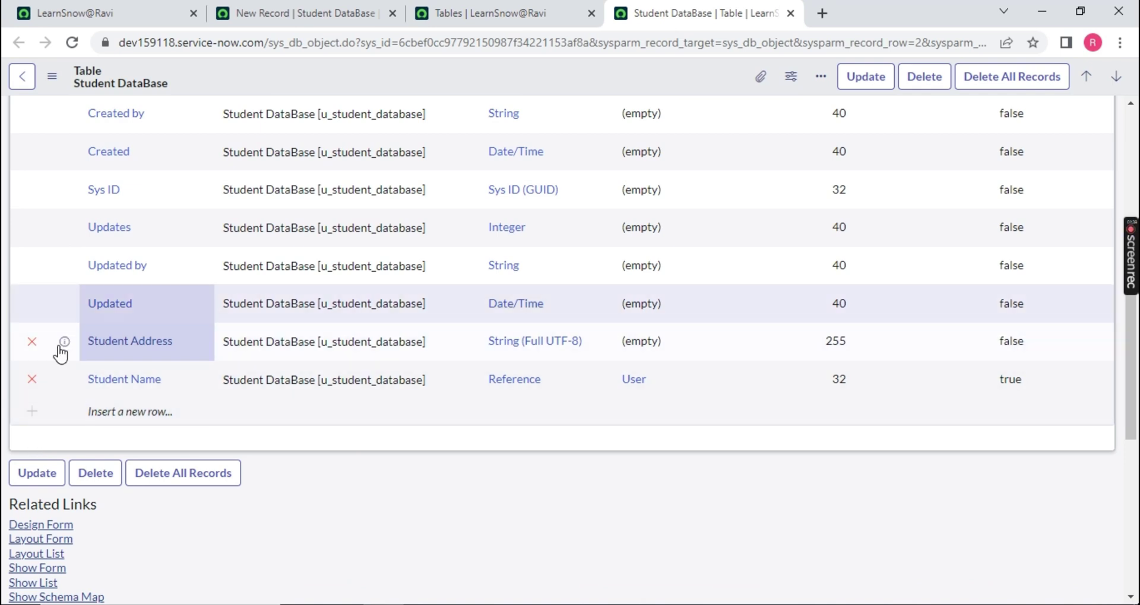
{"action": "left_click", "coordinate": [303, 13]}
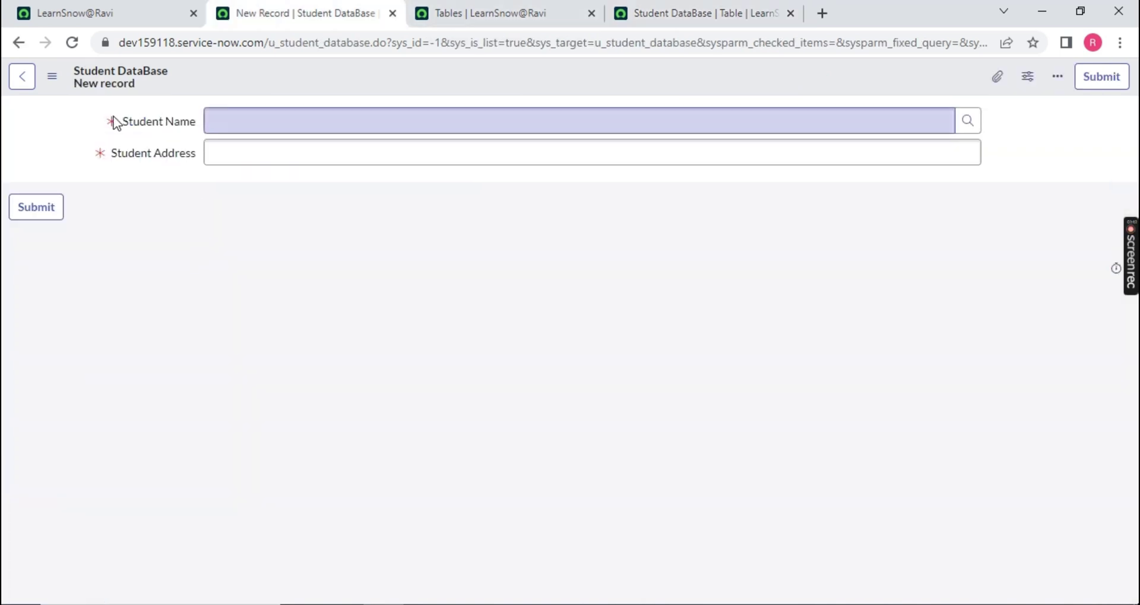
{"action": "left_click", "coordinate": [653, 12]}
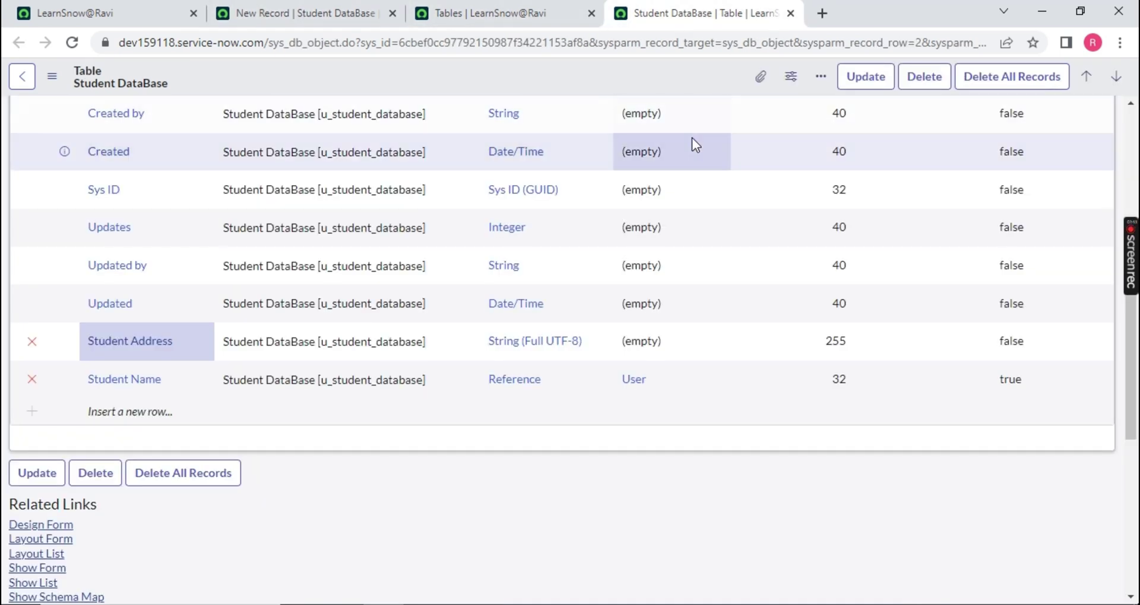
{"action": "scroll", "coordinate": [725, 241], "scroll_direction": "up", "scroll_amount": 5}
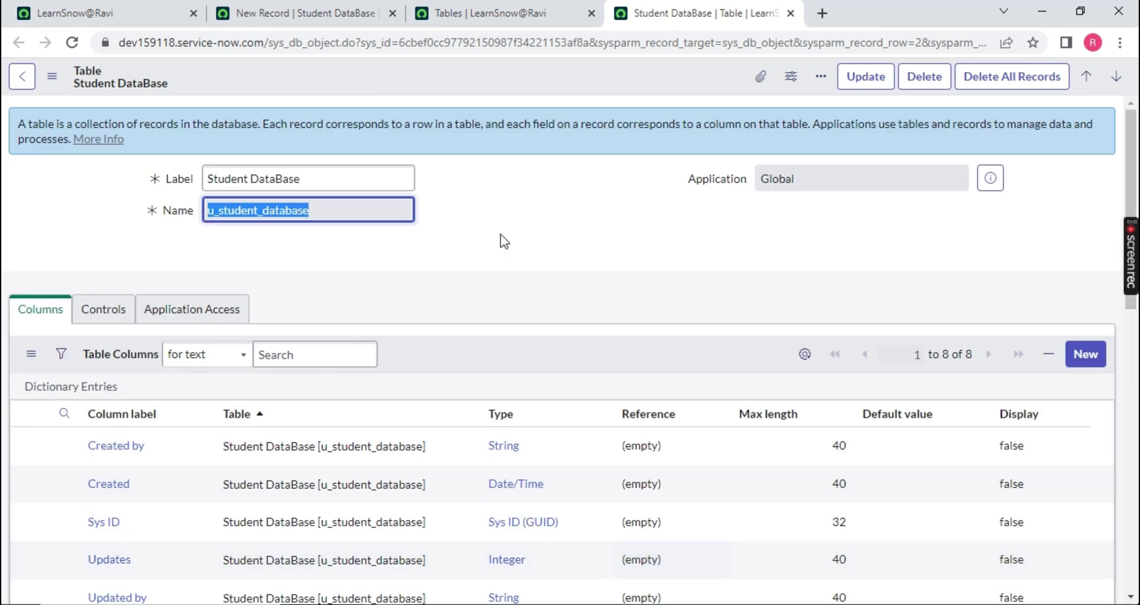
- Start a new column for the Student DataBase table and set its type to Choice
{"action": "left_click", "coordinate": [1097, 354]}
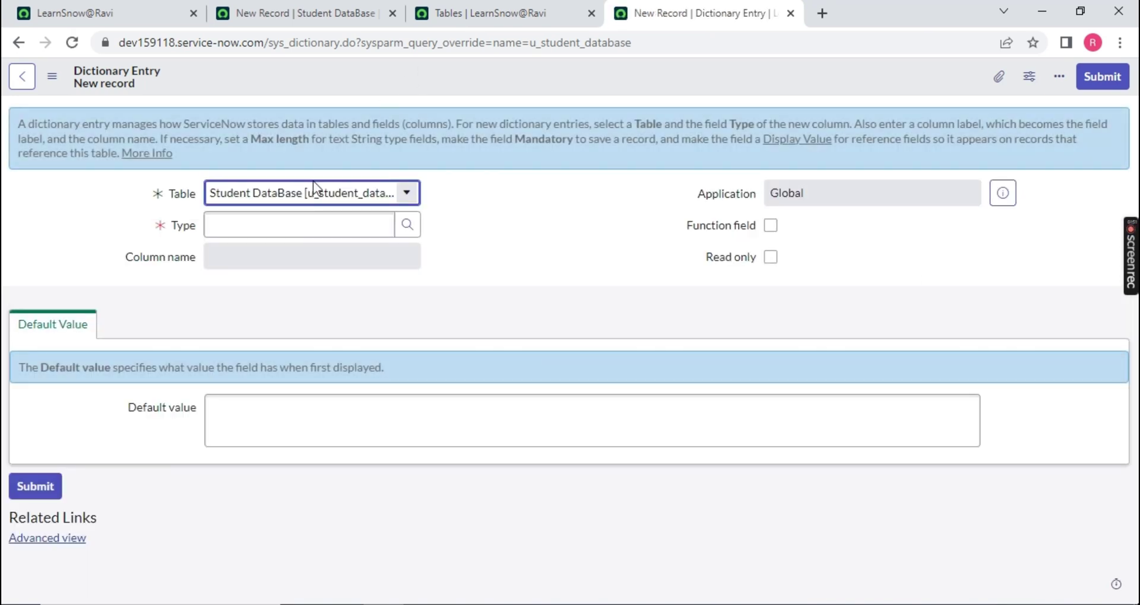
{"action": "left_click", "coordinate": [298, 223]}
{"action": "left_click", "coordinate": [302, 13]}
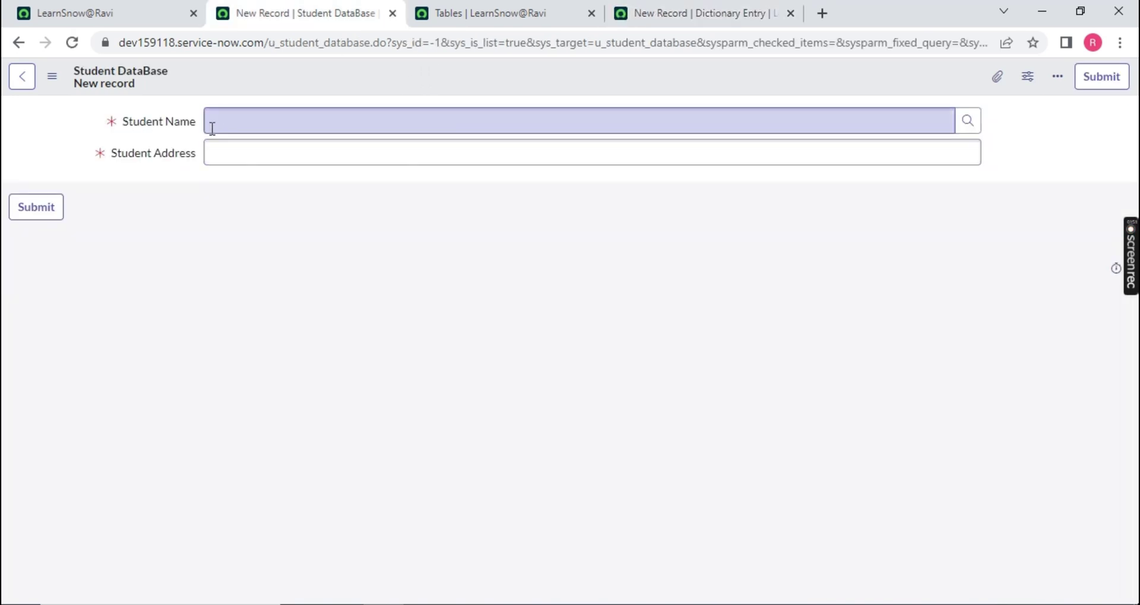
{"action": "left_click", "coordinate": [700, 13]}
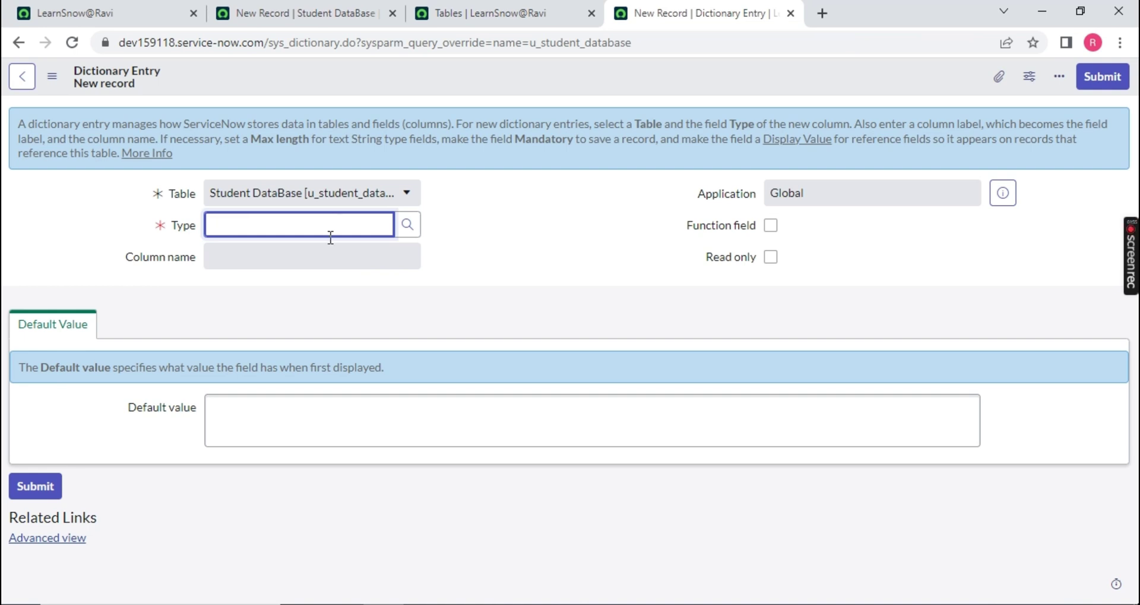
{"action": "type", "text": "choice"}
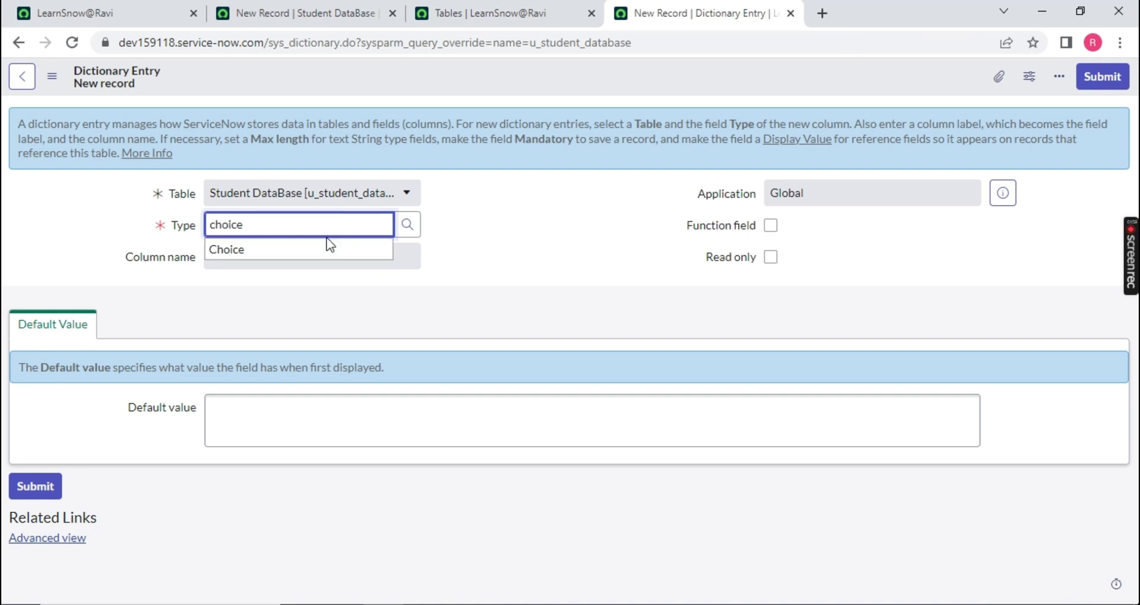
{"action": "left_click", "coordinate": [231, 252]}
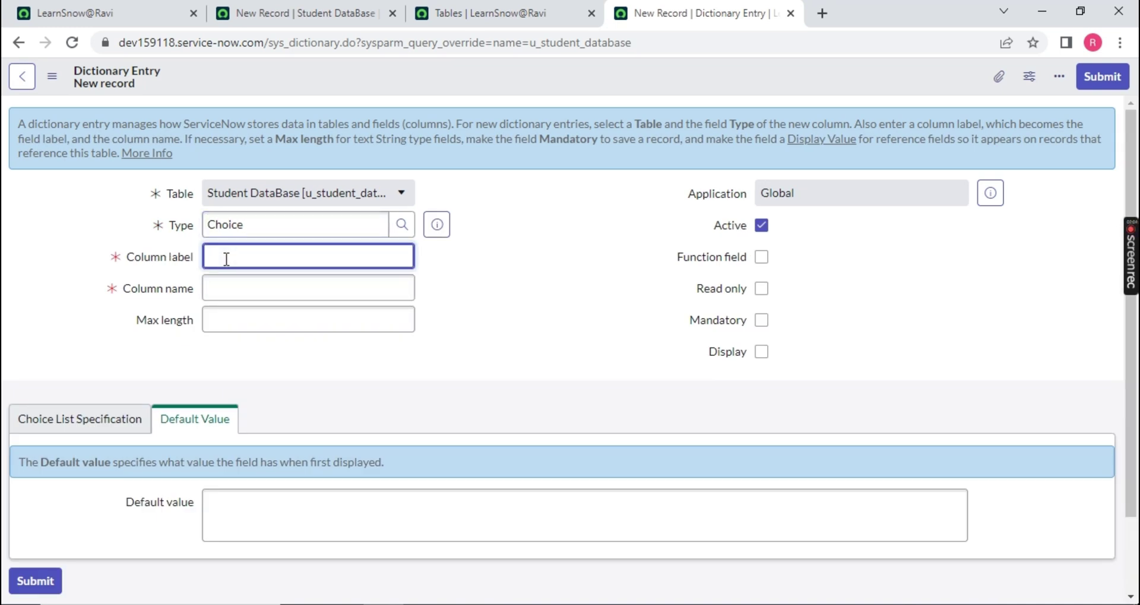
- Enter "Select Your Subject" as the column label and let the column name fill in from it
{"action": "type", "text": "Select your Subject"}
{"action": "left_click", "coordinate": [250, 260]}
{"action": "key", "text": "BackSpace"}
{"action": "key", "text": "BackSpace"}
{"action": "type", "text": "Yo"}
{"action": "left_click_drag", "start_coordinate": [308, 257], "coordinate": [206, 261]}
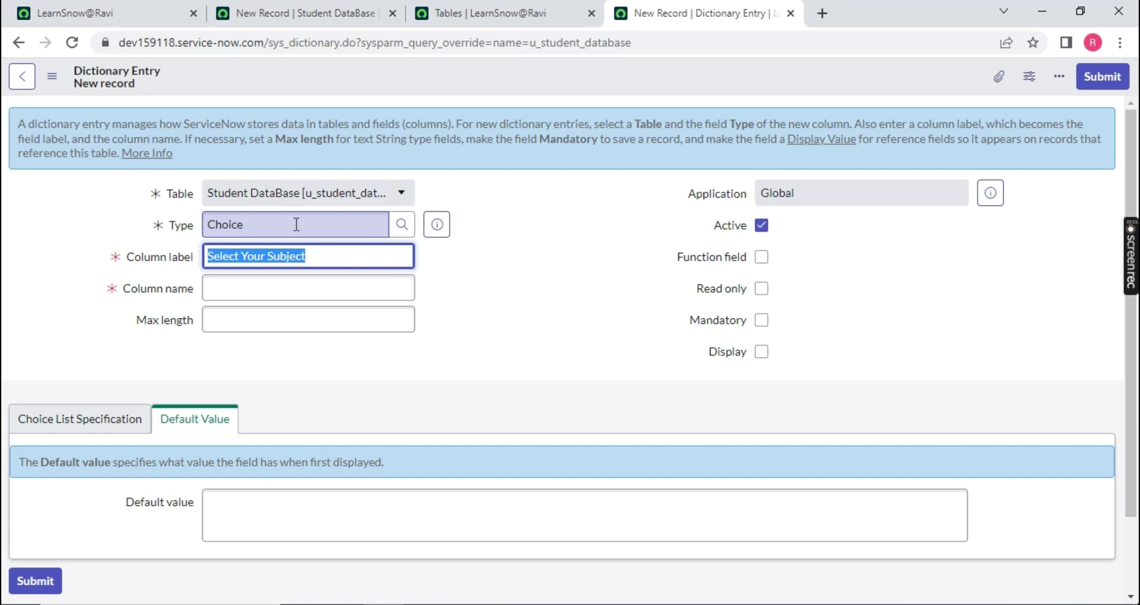
{"action": "left_click", "coordinate": [596, 252]}
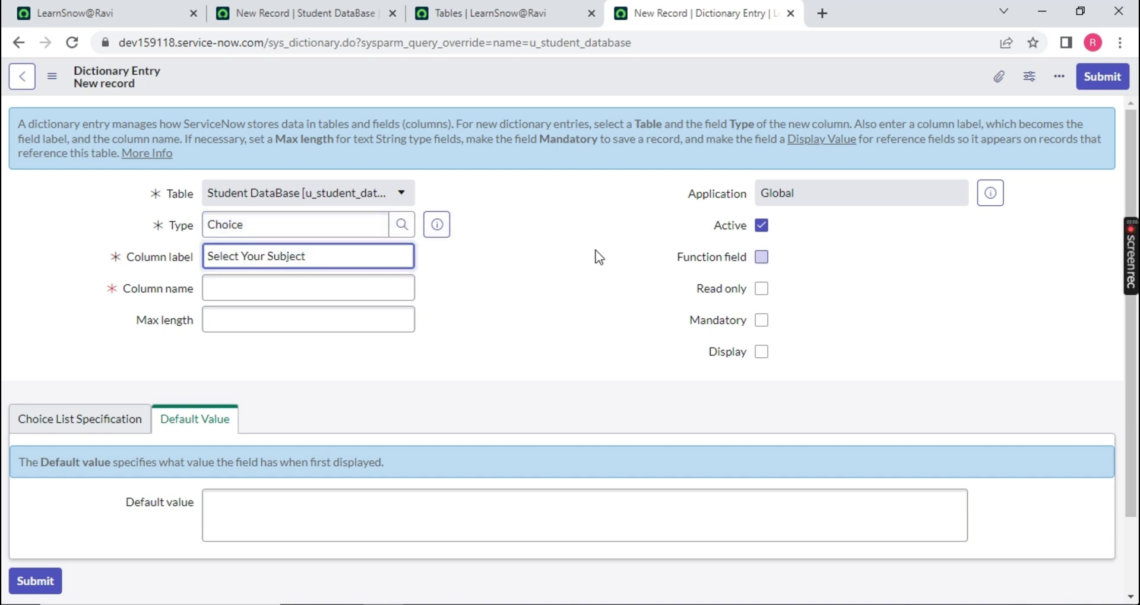
{"action": "left_click", "coordinate": [543, 309]}
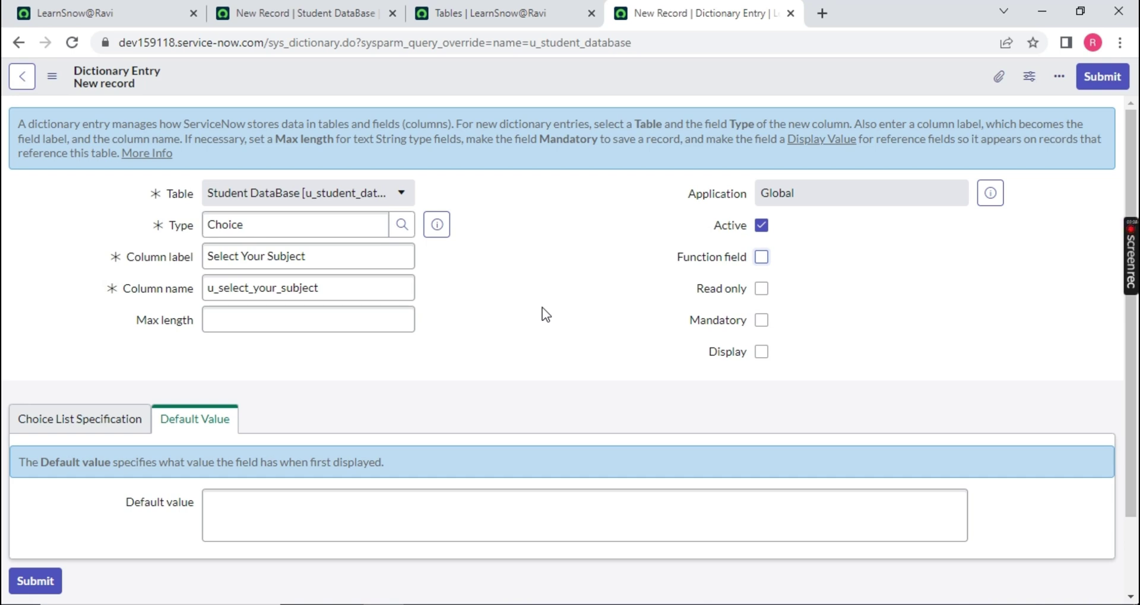
- Save the new Select Your Subject dictionary entry while staying on its form
{"action": "double_click", "coordinate": [261, 288]}
{"action": "left_click", "coordinate": [151, 230]}
{"action": "right_click", "coordinate": [426, 73]}
{"action": "left_click", "coordinate": [477, 83]}
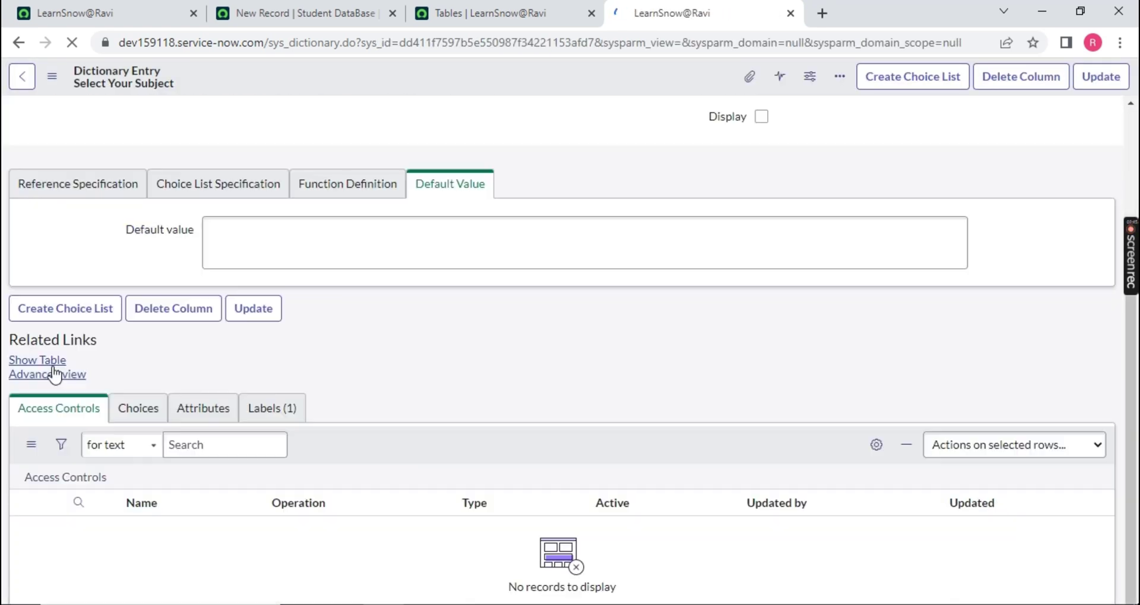
- Add a row labelled "ServiecNow" to the Choices list of the Select Your Subject column
{"action": "scroll", "coordinate": [69, 443], "scroll_direction": "down", "scroll_amount": 5}
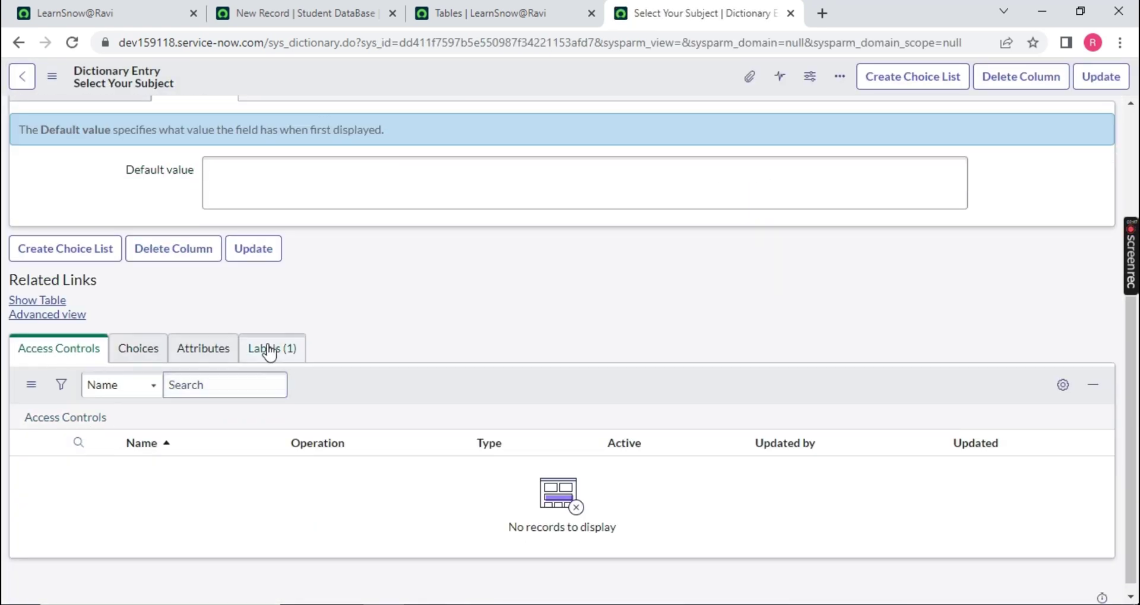
{"action": "left_click", "coordinate": [134, 356]}
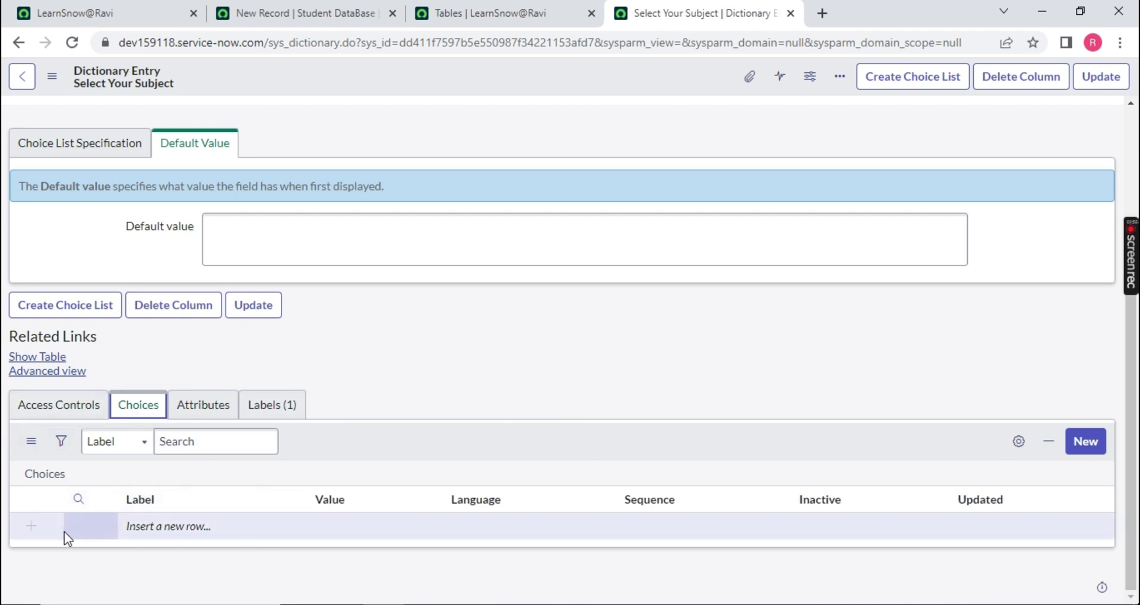
{"action": "double_click", "coordinate": [178, 526]}
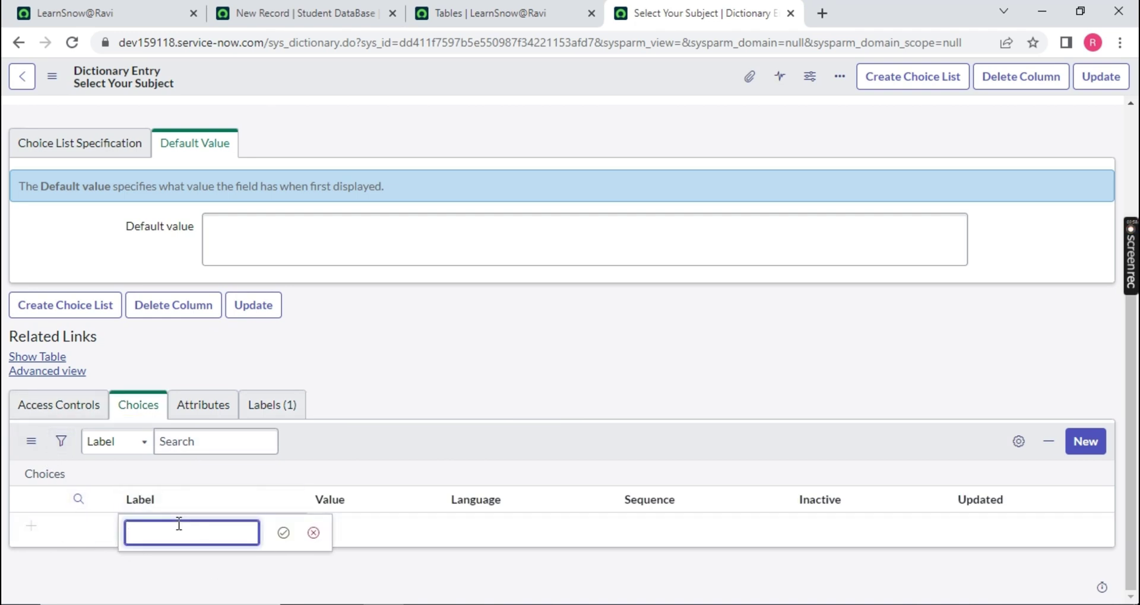
{"action": "type", "text": "ServiecNOW"}
{"action": "key", "text": "BackSpace"}
{"action": "key", "text": "BackSpace"}
{"action": "type", "text": "ow"}
{"action": "left_click", "coordinate": [283, 533]}
- Set the value of the "ServiecNow" choice to "snow"
{"action": "left_click", "coordinate": [371, 522]}
{"action": "left_click", "coordinate": [371, 527]}
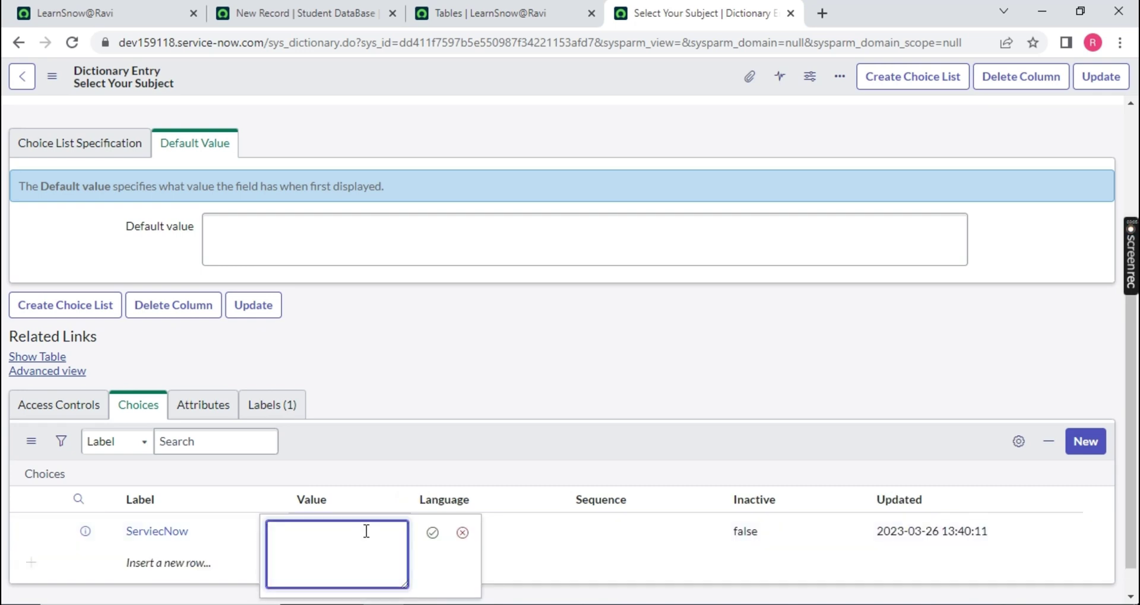
{"action": "scroll", "coordinate": [763, 464], "scroll_direction": "up", "scroll_amount": 5}
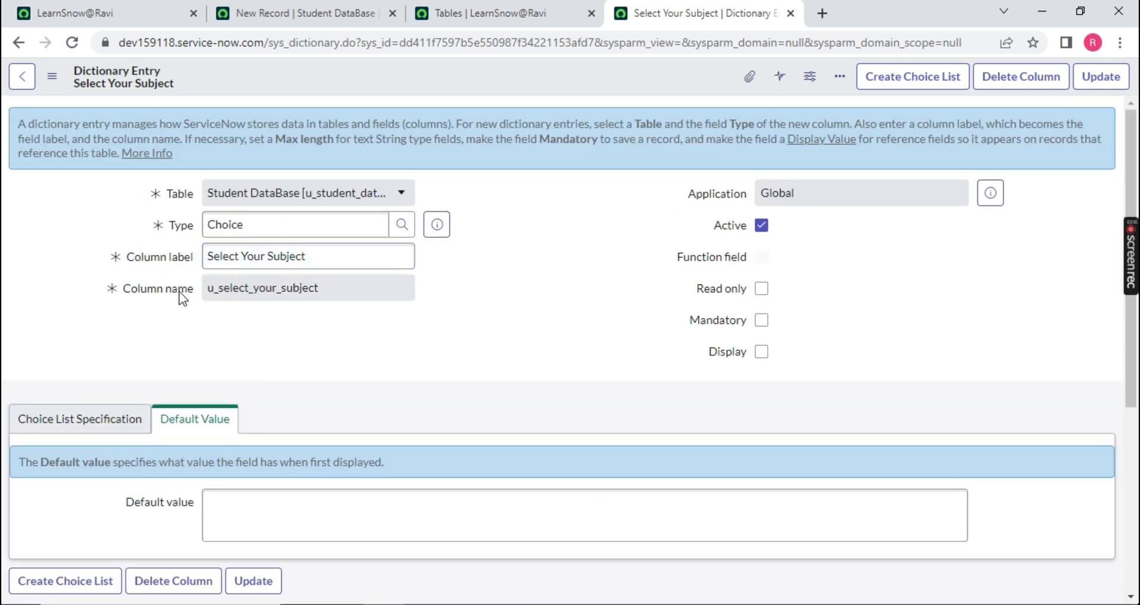
{"action": "left_click_drag", "start_coordinate": [349, 256], "coordinate": [172, 265]}
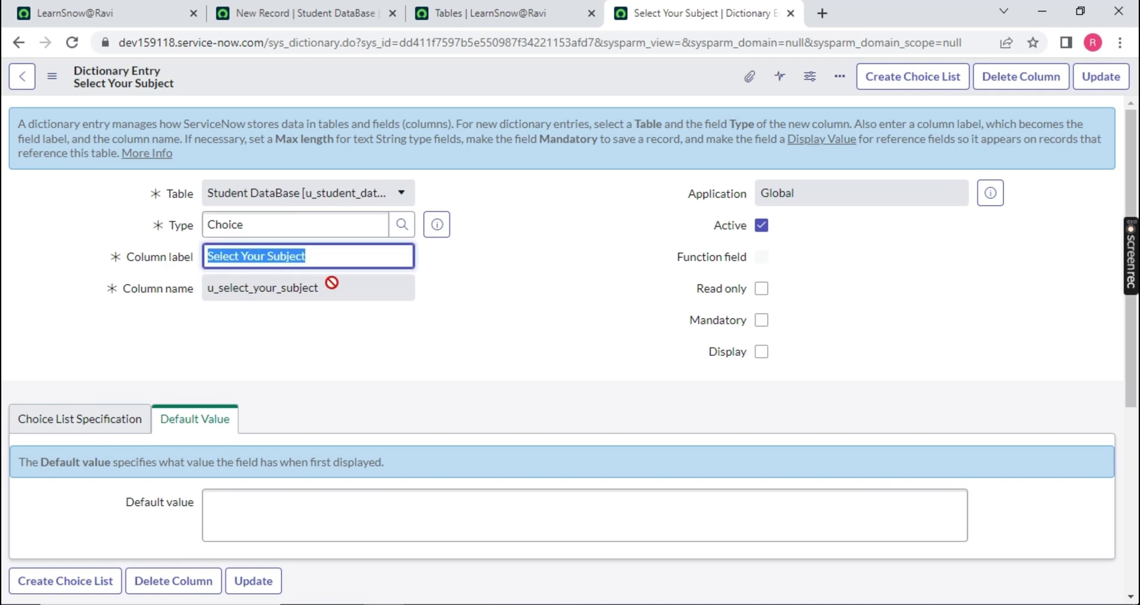
{"action": "left_click_drag", "start_coordinate": [330, 283], "coordinate": [145, 287]}
{"action": "scroll", "coordinate": [317, 373], "scroll_direction": "down", "scroll_amount": 5}
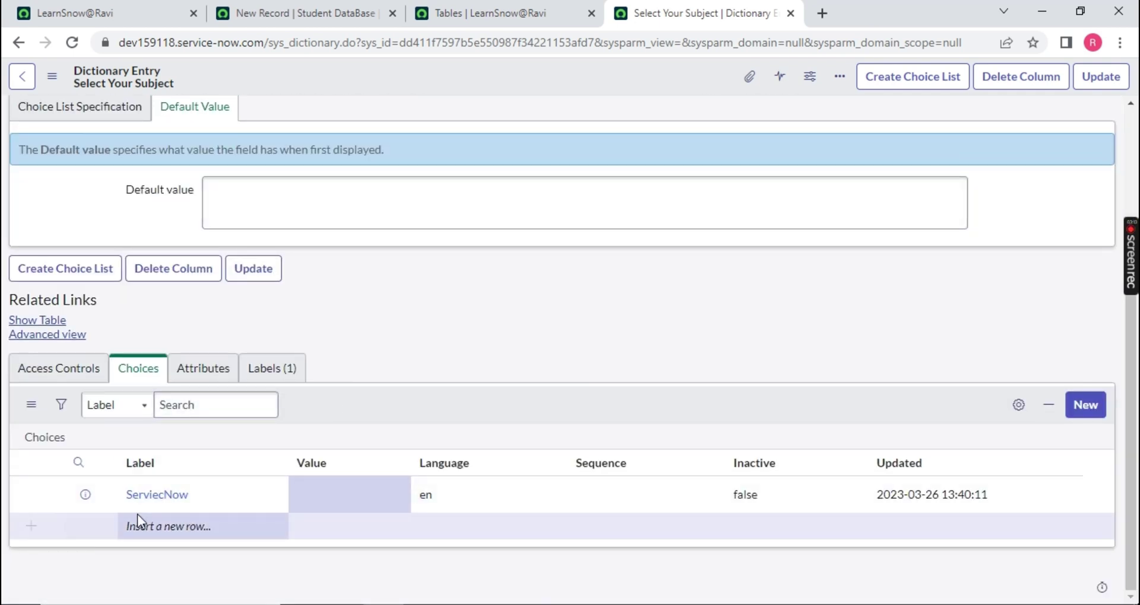
{"action": "left_click", "coordinate": [230, 510]}
{"action": "double_click", "coordinate": [196, 506]}
{"action": "double_click", "coordinate": [336, 494]}
{"action": "type", "text": "snow"}
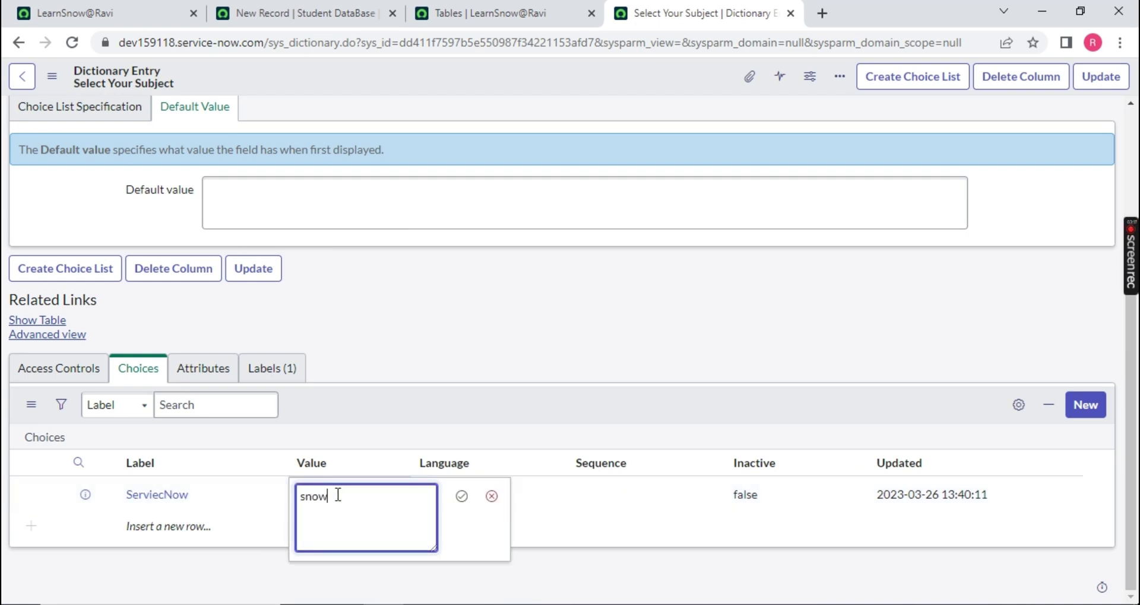
{"action": "left_click", "coordinate": [462, 496]}
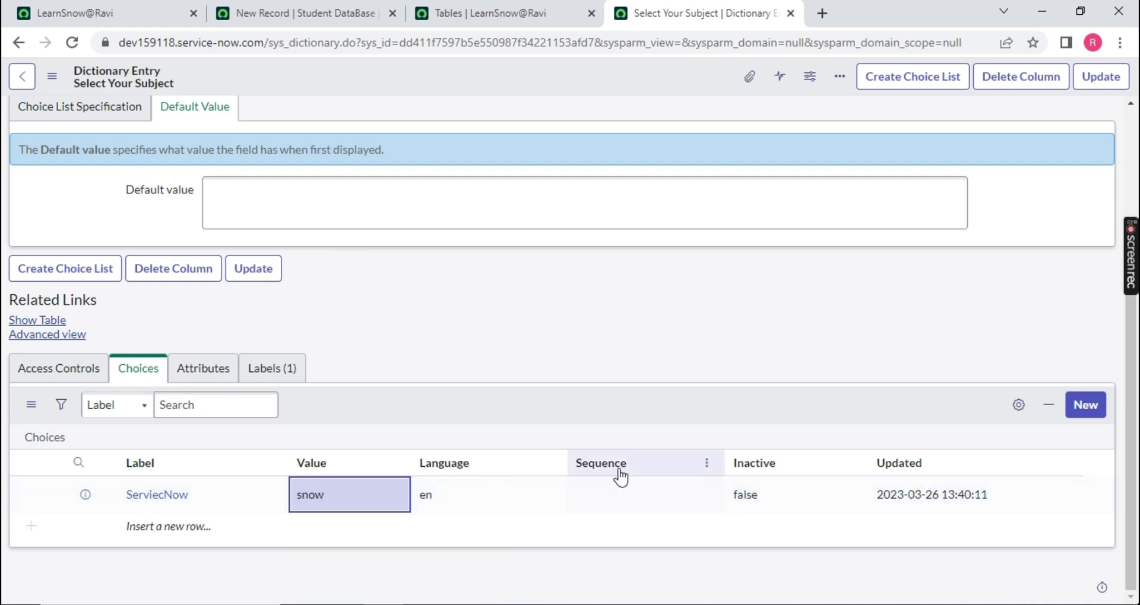
- Set the sequence of the "ServiecNow" choice to 0
{"action": "left_click_drag", "start_coordinate": [629, 463], "coordinate": [579, 471]}
{"action": "left_click", "coordinate": [642, 503]}
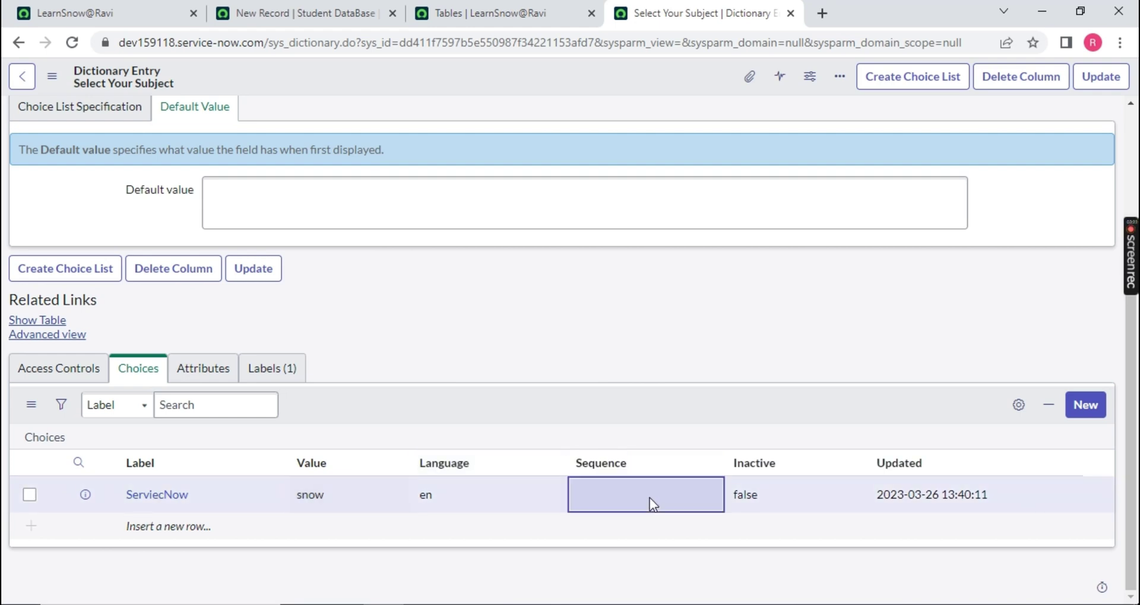
{"action": "left_click", "coordinate": [649, 497]}
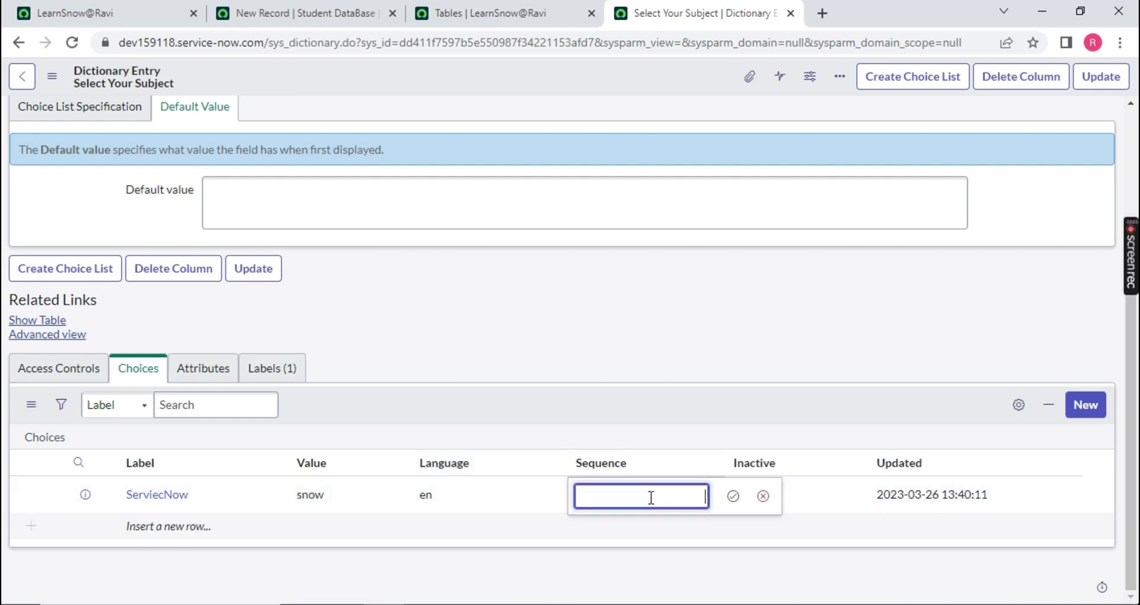
{"action": "type", "text": "0"}
{"action": "left_click", "coordinate": [732, 497]}
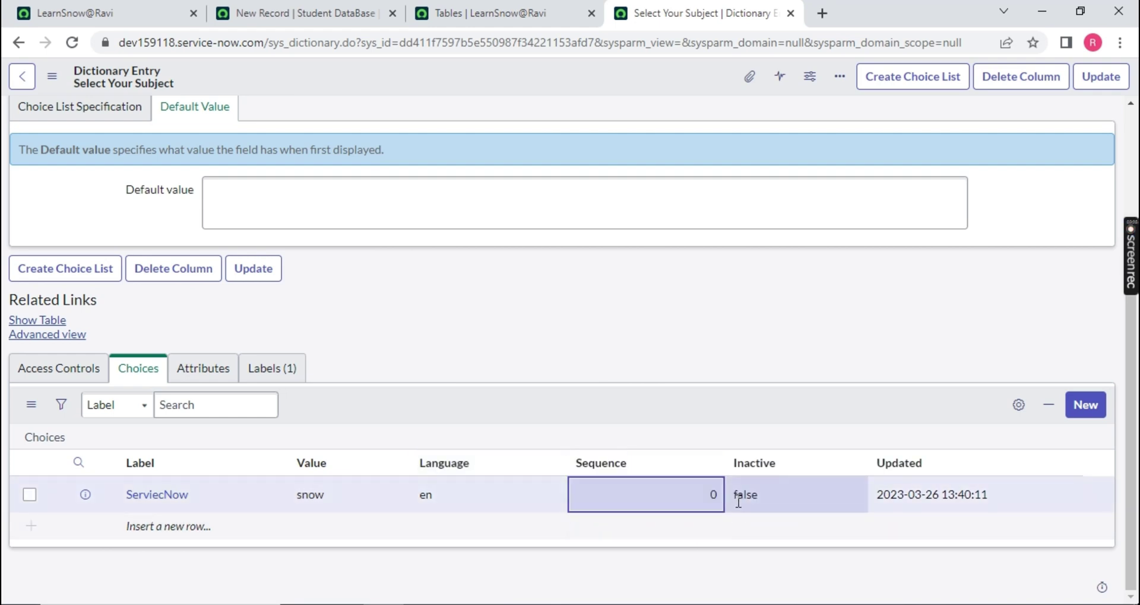
- Add a second row labelled "C++" to the Choices list of the Select Your Subject column
{"action": "left_click", "coordinate": [188, 527]}
{"action": "left_click", "coordinate": [188, 528]}
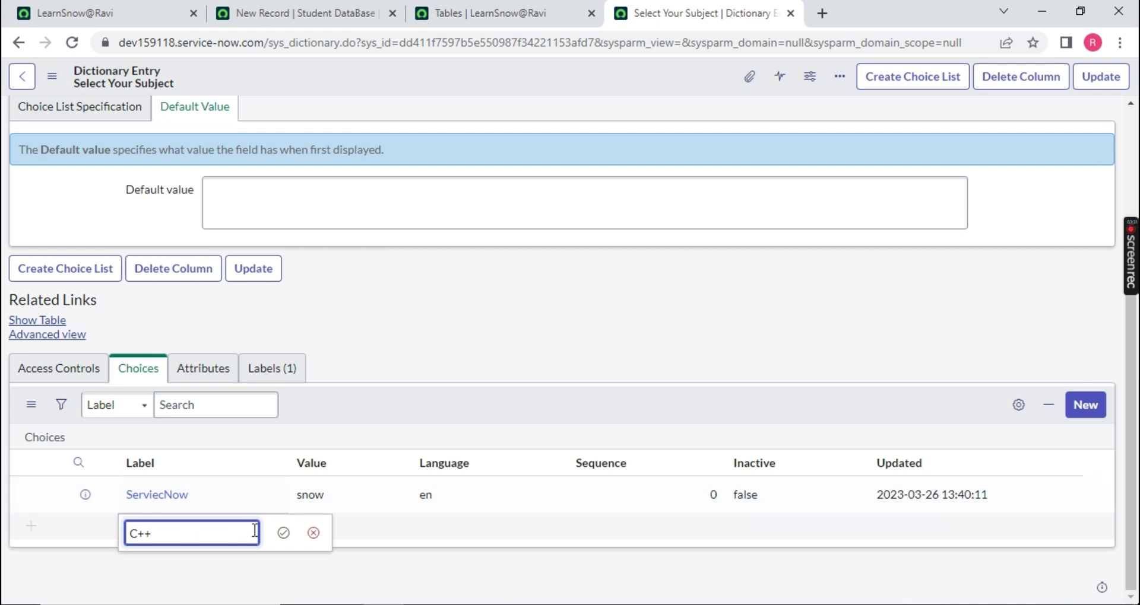
{"action": "left_click", "coordinate": [294, 540]}
- Correct the label of the first choice to "ServiceNow"
{"action": "left_click", "coordinate": [215, 499]}
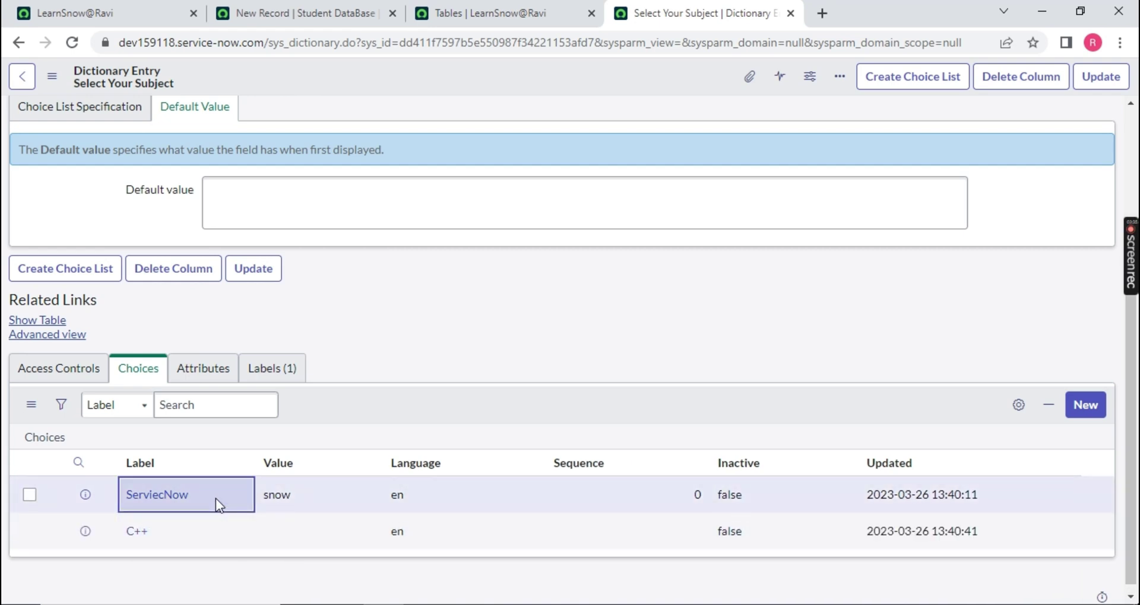
{"action": "left_click", "coordinate": [215, 499]}
{"action": "type", "text": "Ser"}
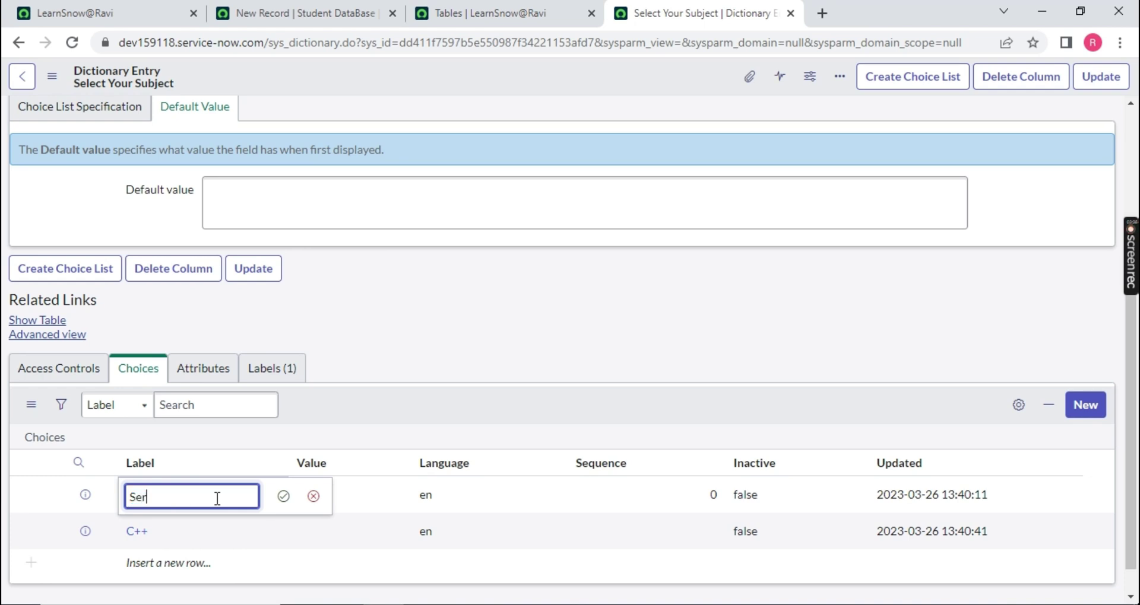
{"action": "type", "text": "viceNow"}
{"action": "left_click", "coordinate": [284, 496]}
- Give the C++ choice the value "c++" and the sequence 1
{"action": "left_click", "coordinate": [349, 537]}
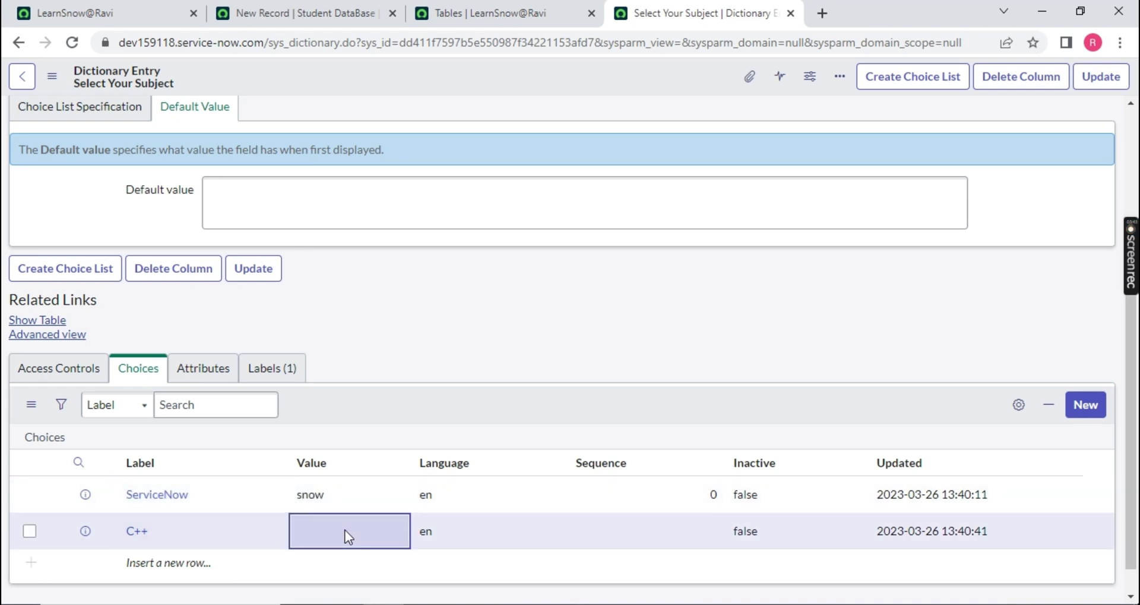
{"action": "left_click", "coordinate": [345, 533]}
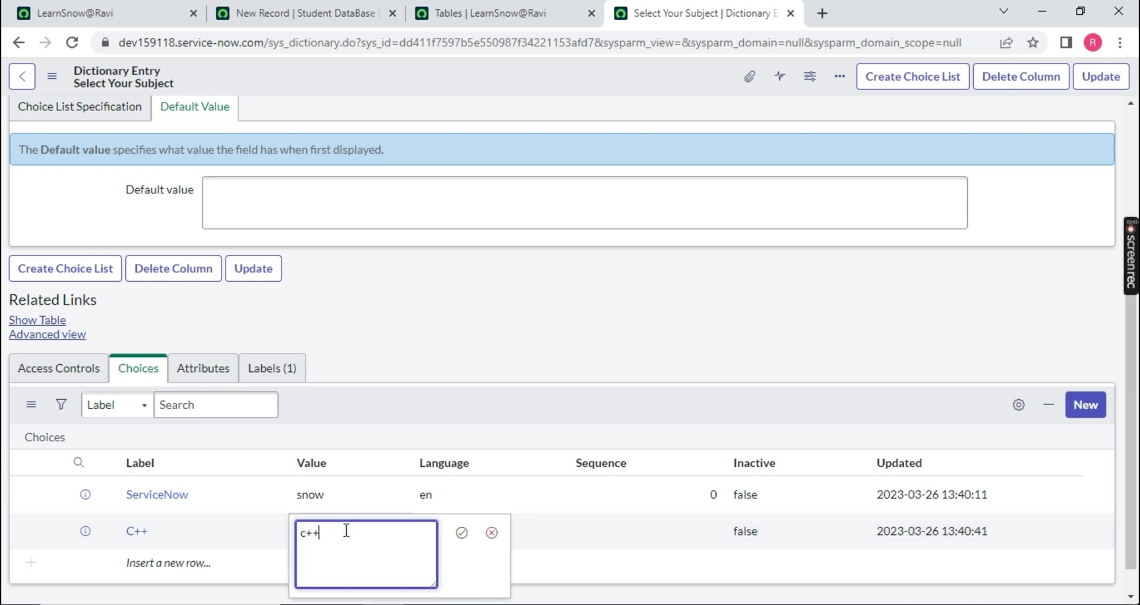
{"action": "left_click", "coordinate": [462, 533]}
{"action": "left_click", "coordinate": [686, 542]}
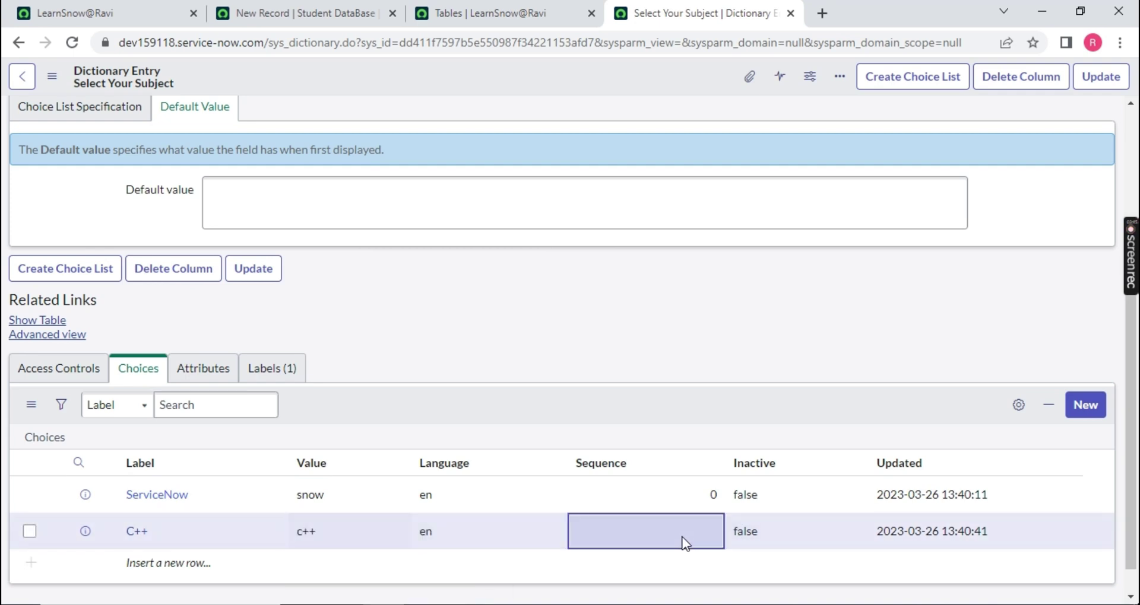
{"action": "left_click", "coordinate": [685, 542]}
{"action": "type", "text": "1"}
{"action": "left_click", "coordinate": [734, 532]}
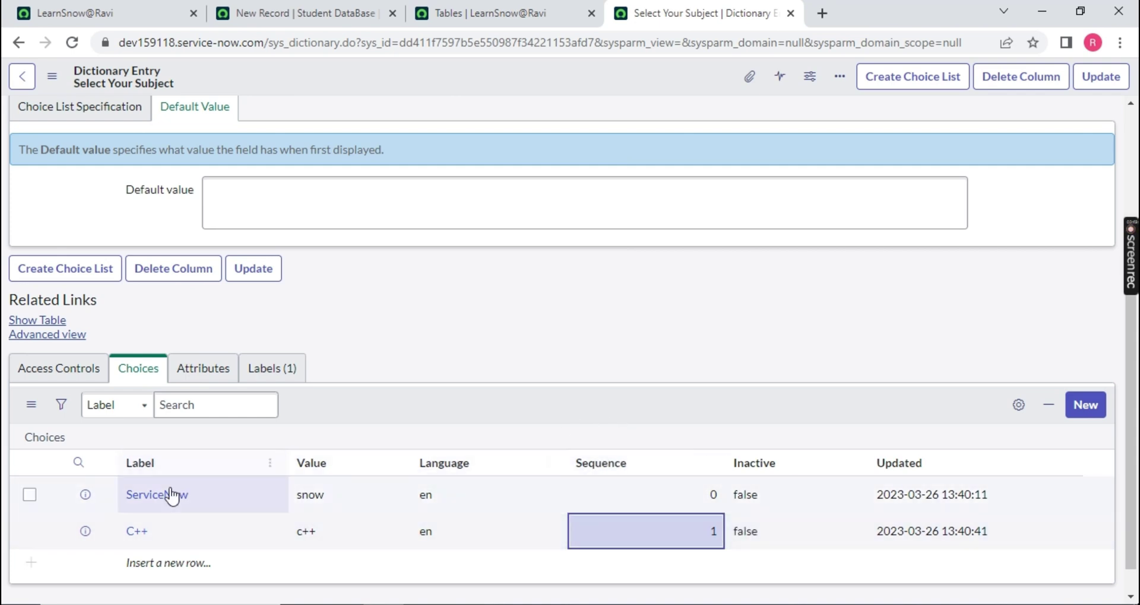
- Reload the new Student DataBase record form and examine the options offered by the Select Your Subject field
{"action": "double_click", "coordinate": [125, 506]}
{"action": "double_click", "coordinate": [184, 530]}
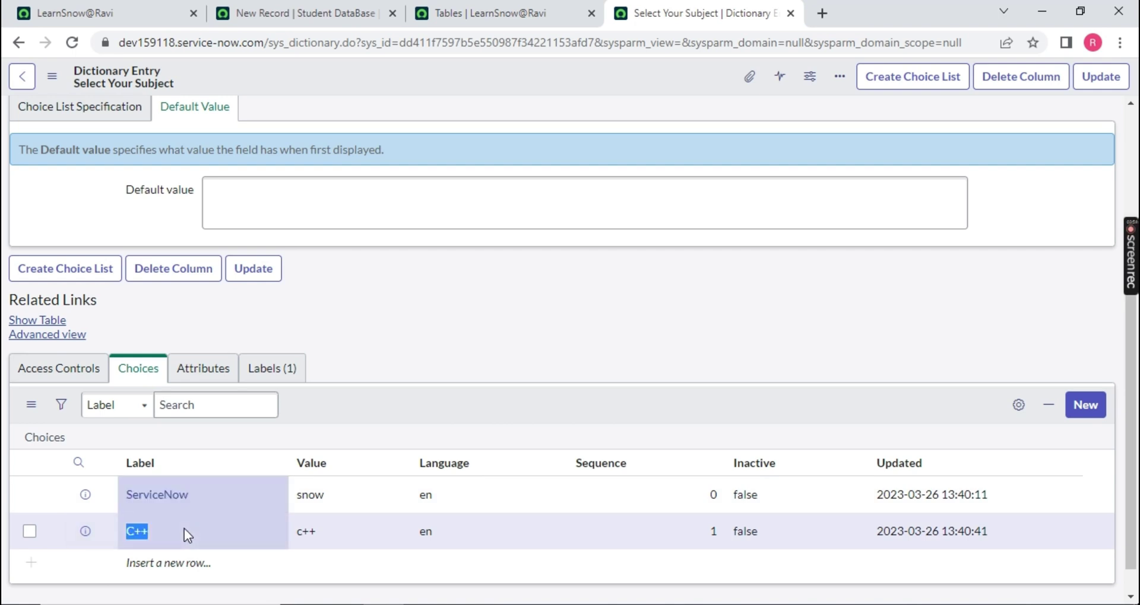
{"action": "left_click", "coordinate": [255, 13]}
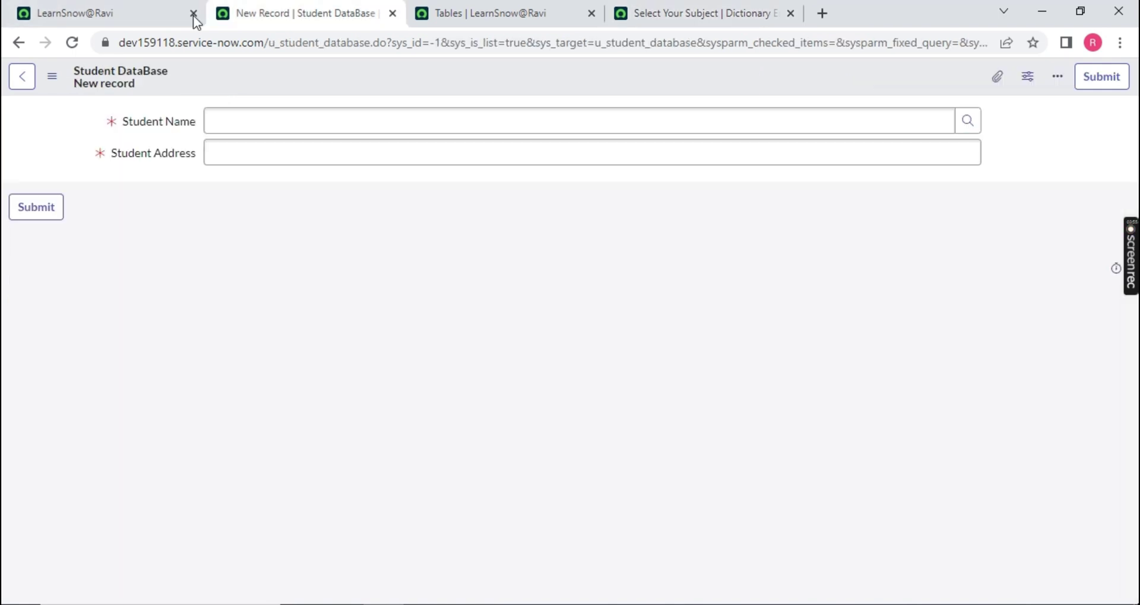
{"action": "left_click", "coordinate": [66, 45]}
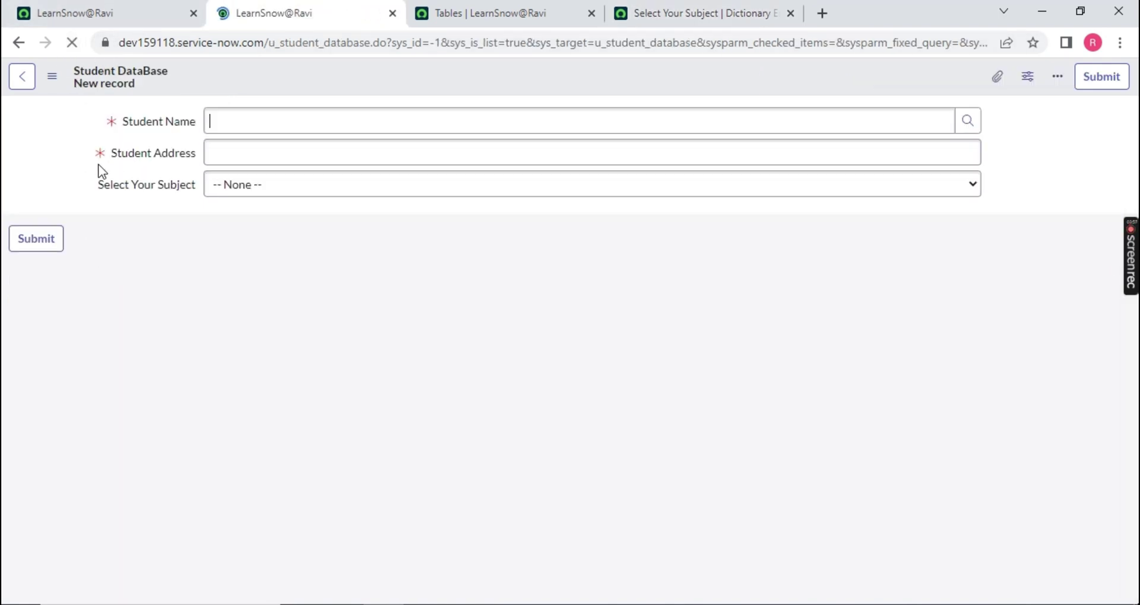
{"action": "left_click_drag", "start_coordinate": [76, 188], "coordinate": [191, 197]}
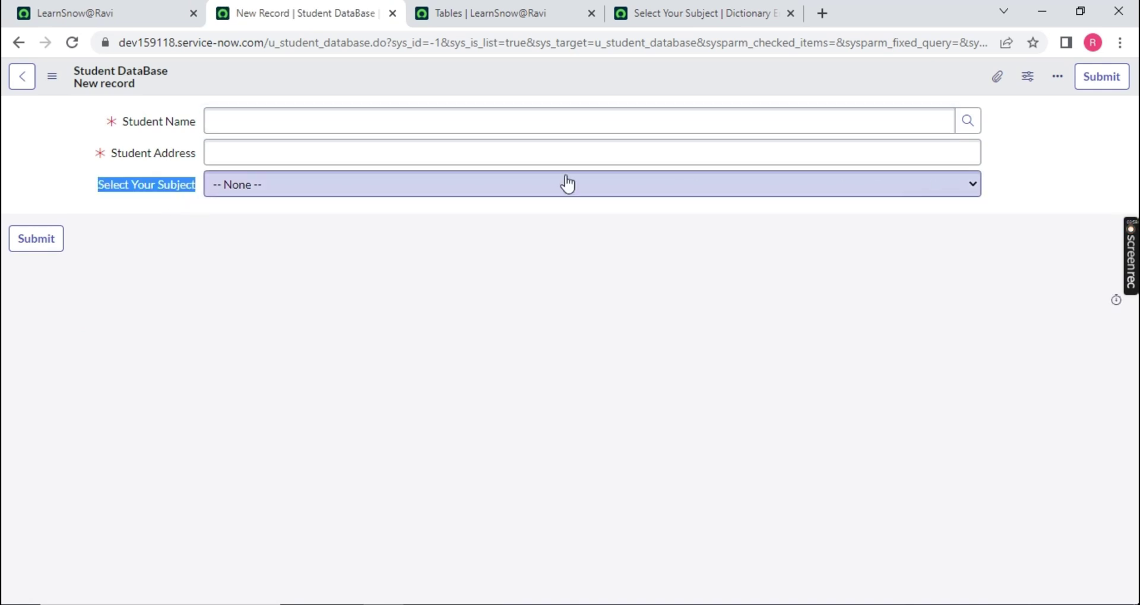
{"action": "left_click", "coordinate": [976, 191]}
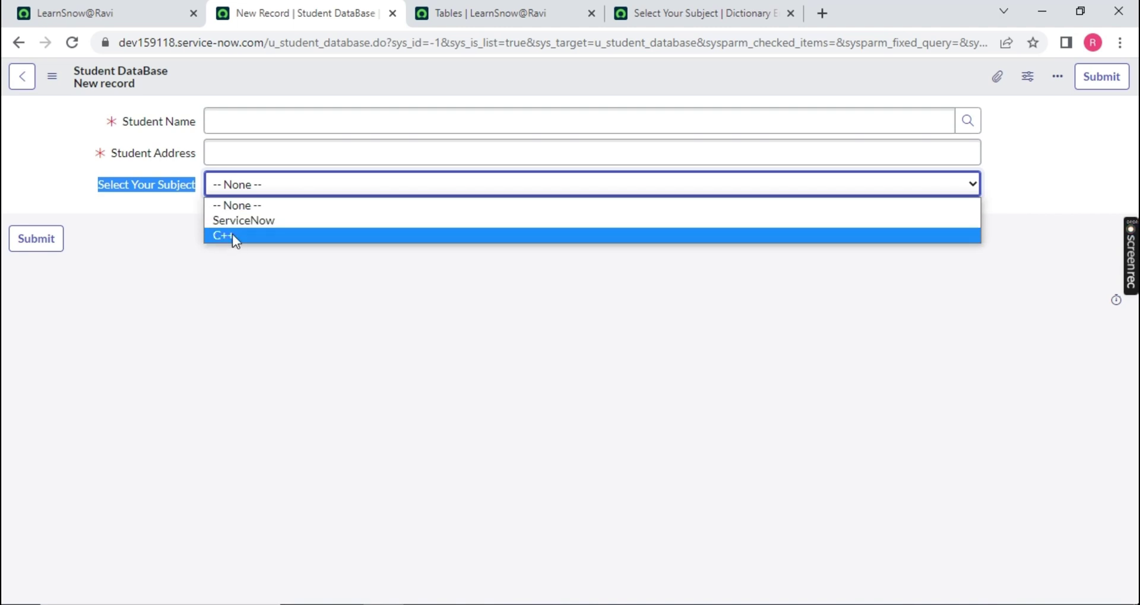
- Return to the Select Your Subject dictionary entry and add a choice row labelled "C Lang"
{"action": "left_click", "coordinate": [490, 13]}
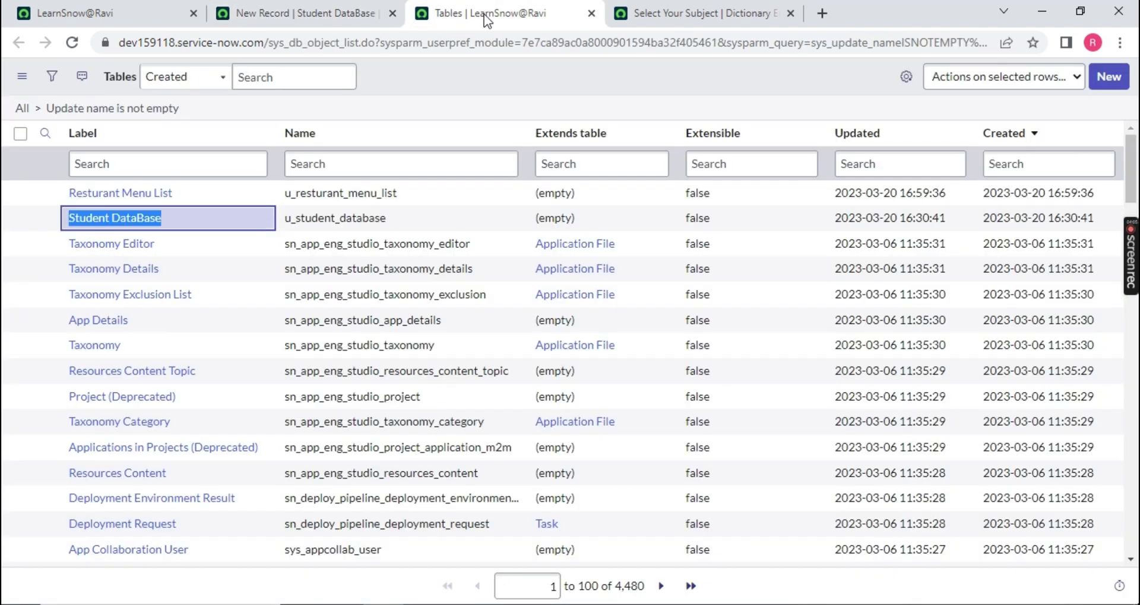
{"action": "left_click", "coordinate": [701, 13]}
{"action": "scroll", "coordinate": [376, 425], "scroll_direction": "down", "scroll_amount": 1}
{"action": "double_click", "coordinate": [164, 527]}
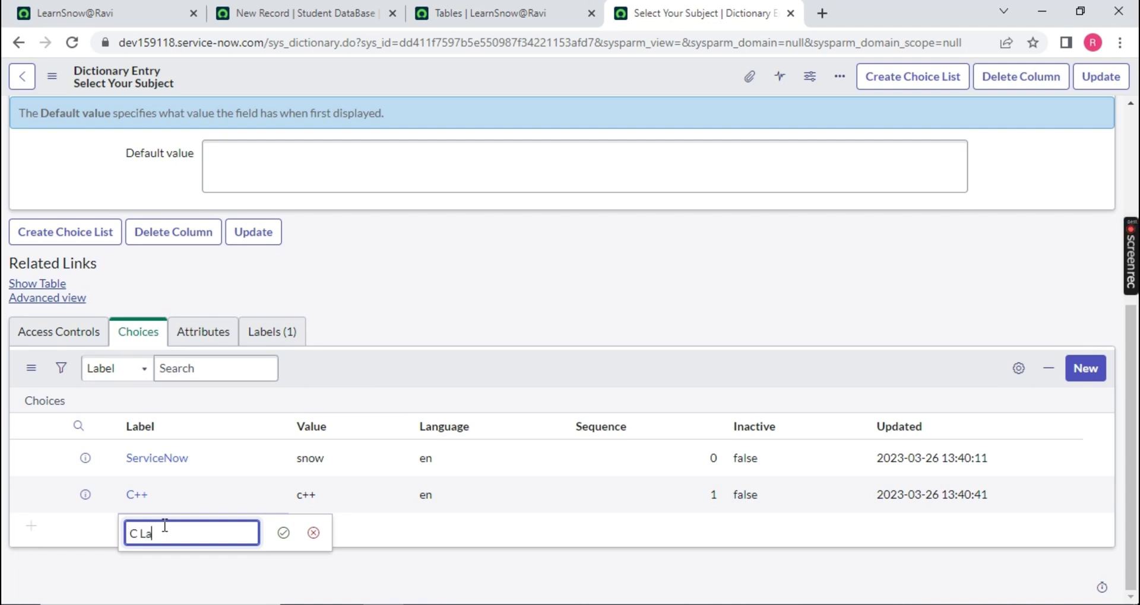
{"action": "left_click", "coordinate": [284, 533]}
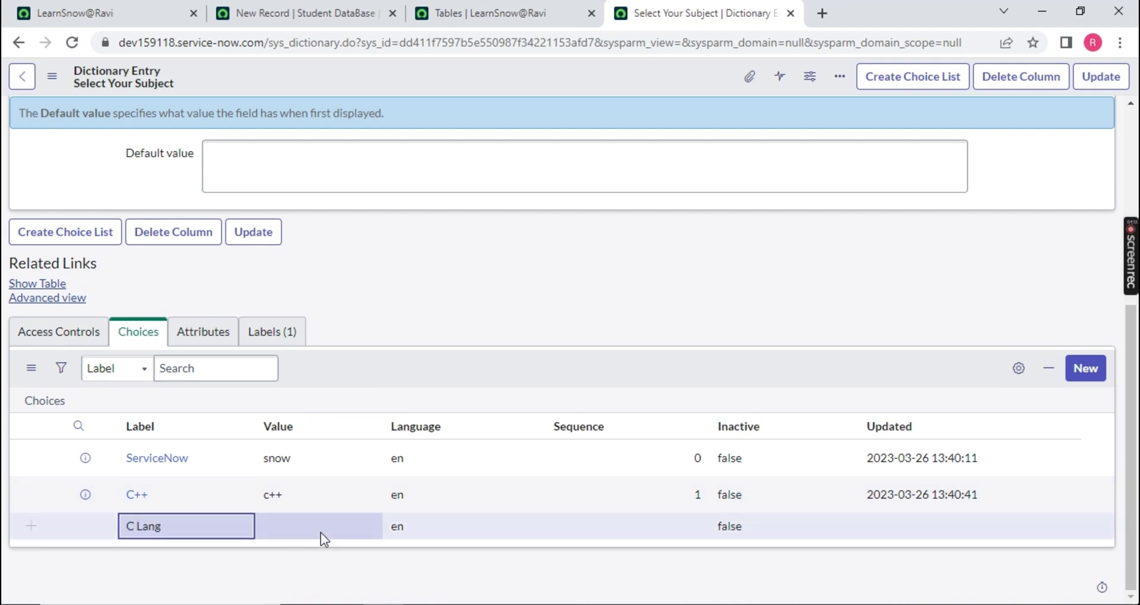
- Give the C Lang choice the value "c" and the sequence 2
{"action": "left_click", "coordinate": [317, 533]}
{"action": "left_click", "coordinate": [315, 532]}
{"action": "type", "text": "c"}
{"action": "left_click", "coordinate": [464, 534]}
{"action": "left_click", "coordinate": [677, 533]}
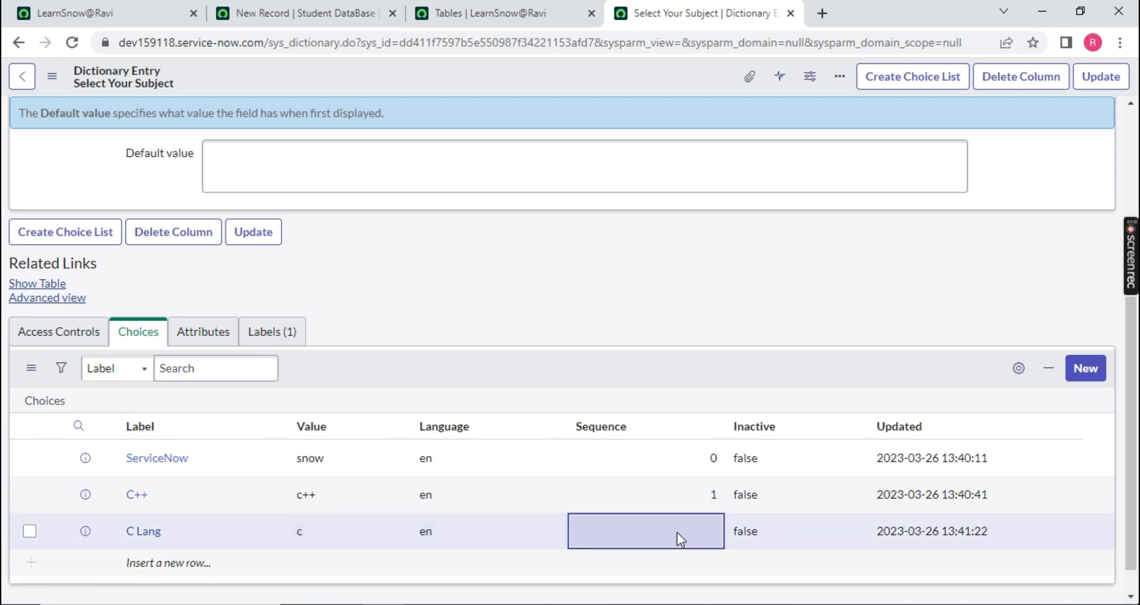
{"action": "left_click", "coordinate": [677, 532]}
{"action": "type", "text": "2"}
{"action": "left_click", "coordinate": [732, 533]}
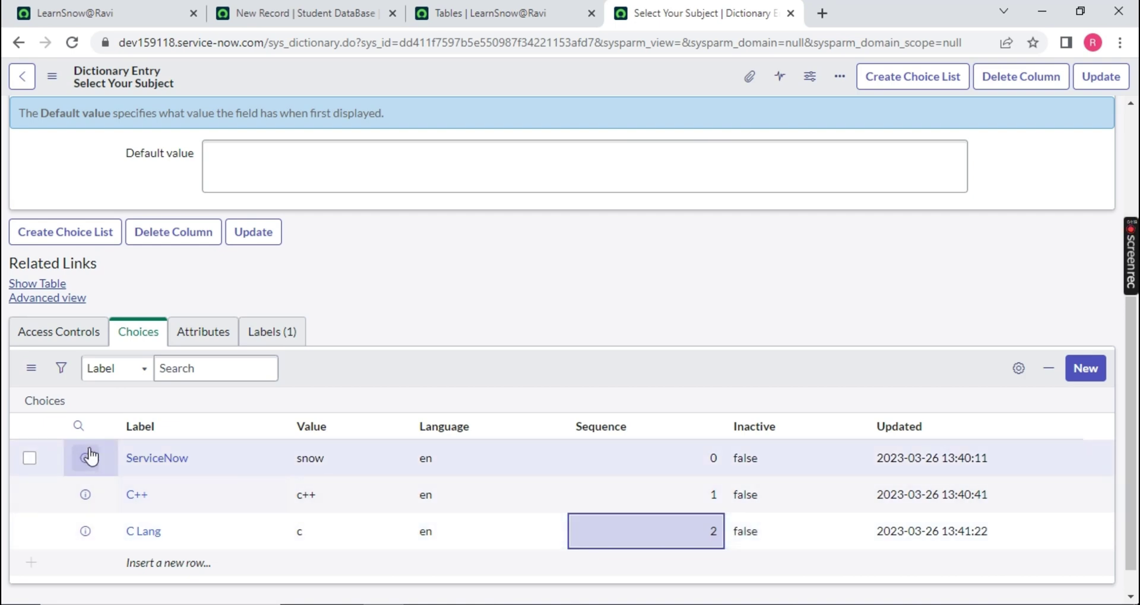
- Compare the choice labels with the Select Your Subject options on the new Student DataBase record form
{"action": "left_click", "coordinate": [149, 458]}
{"action": "left_click", "coordinate": [148, 458]}
{"action": "double_click", "coordinate": [140, 502]}
{"action": "left_click", "coordinate": [167, 533]}
{"action": "left_click", "coordinate": [166, 533]}
{"action": "left_click", "coordinate": [297, 13]}
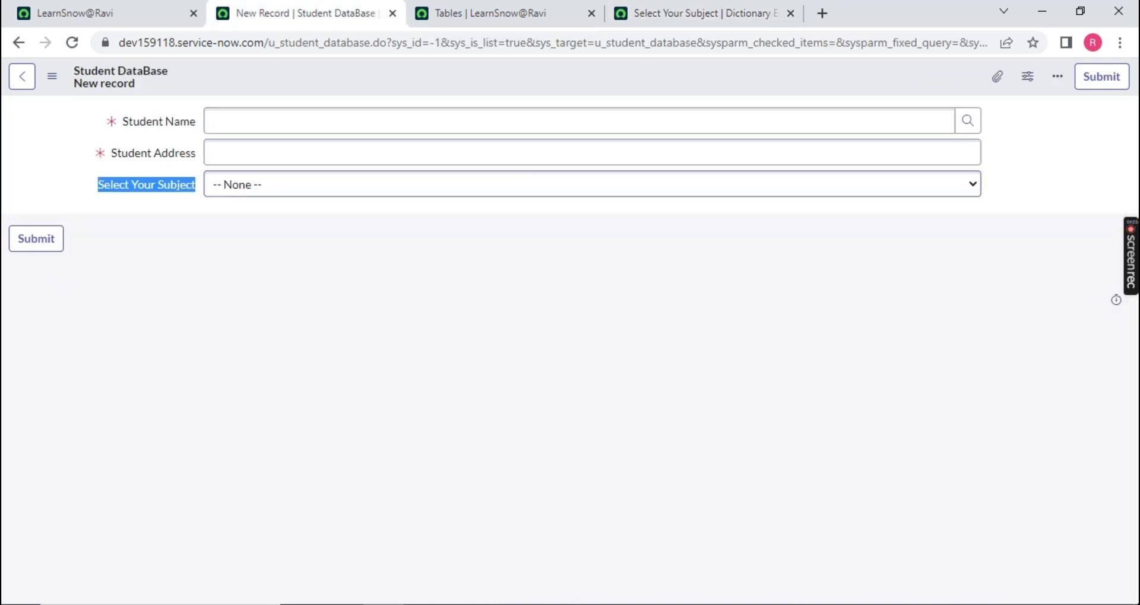
{"action": "left_click", "coordinate": [390, 190]}
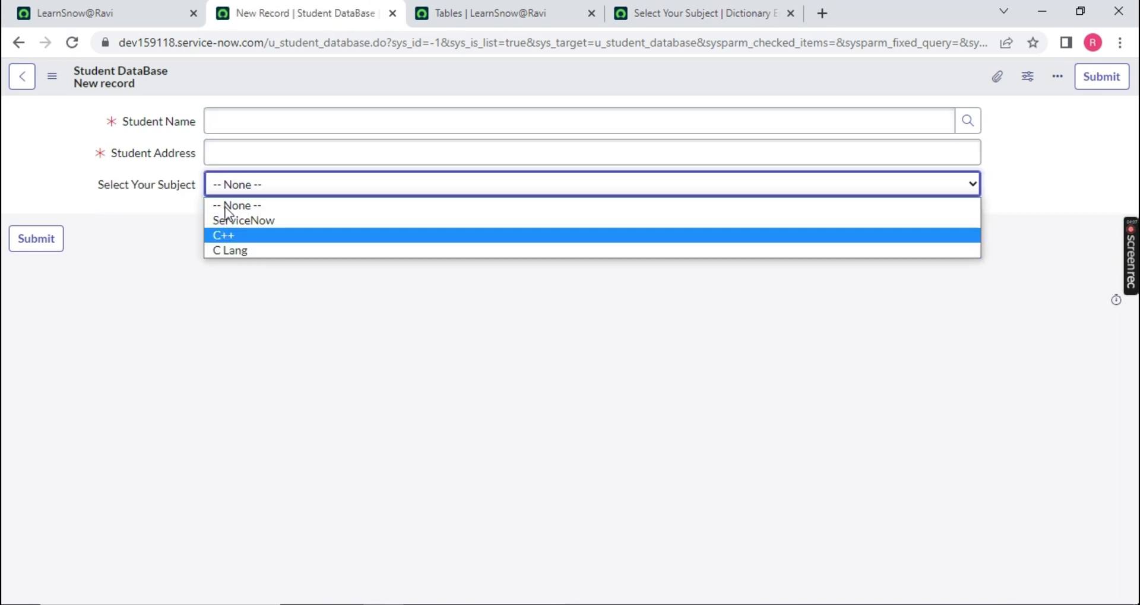
- Back in the Select Your Subject dictionary entry, change the sequence of the C++ choice to 2
{"action": "left_click", "coordinate": [666, 14]}
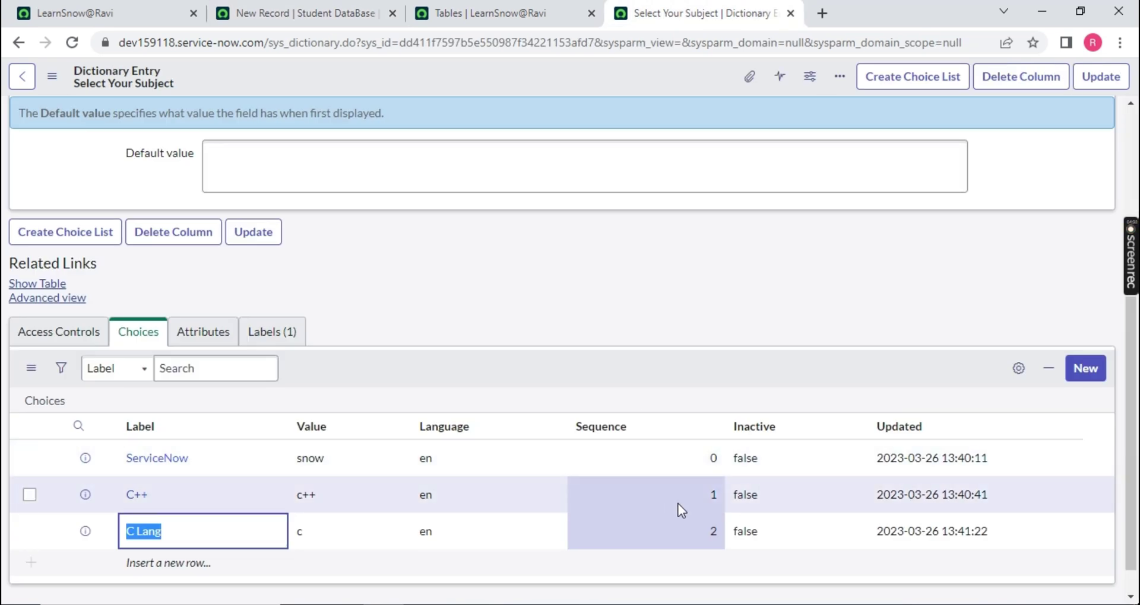
{"action": "left_click", "coordinate": [678, 503]}
{"action": "double_click", "coordinate": [680, 508]}
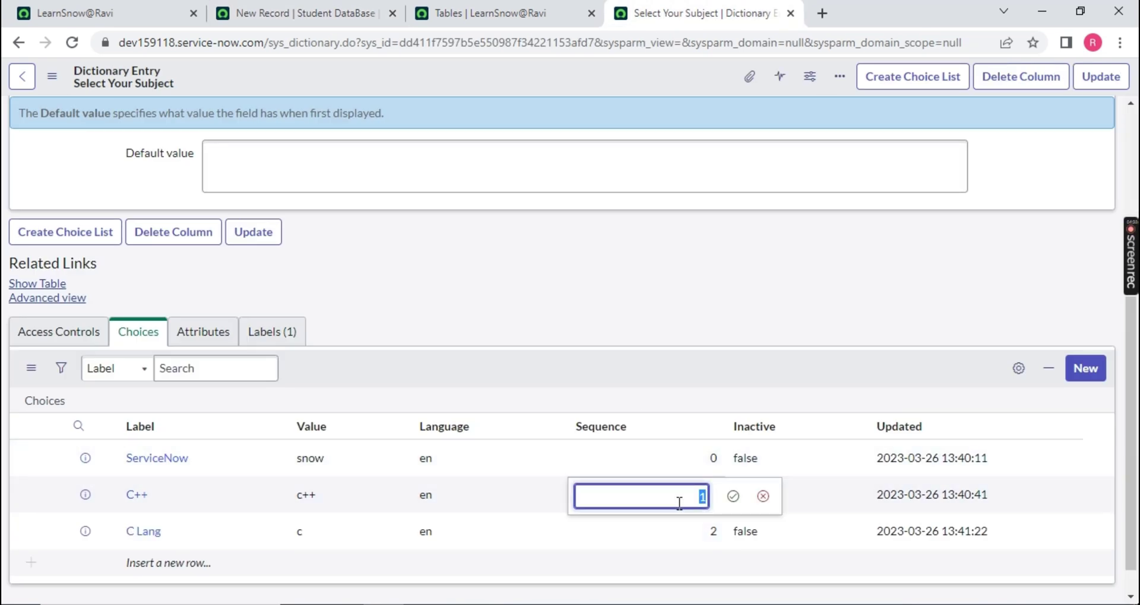
{"action": "type", "text": "2"}
{"action": "left_click", "coordinate": [733, 496]}
- Change the sequence of the C Lang choice to 1
{"action": "left_click", "coordinate": [682, 534], "text": "shift"}
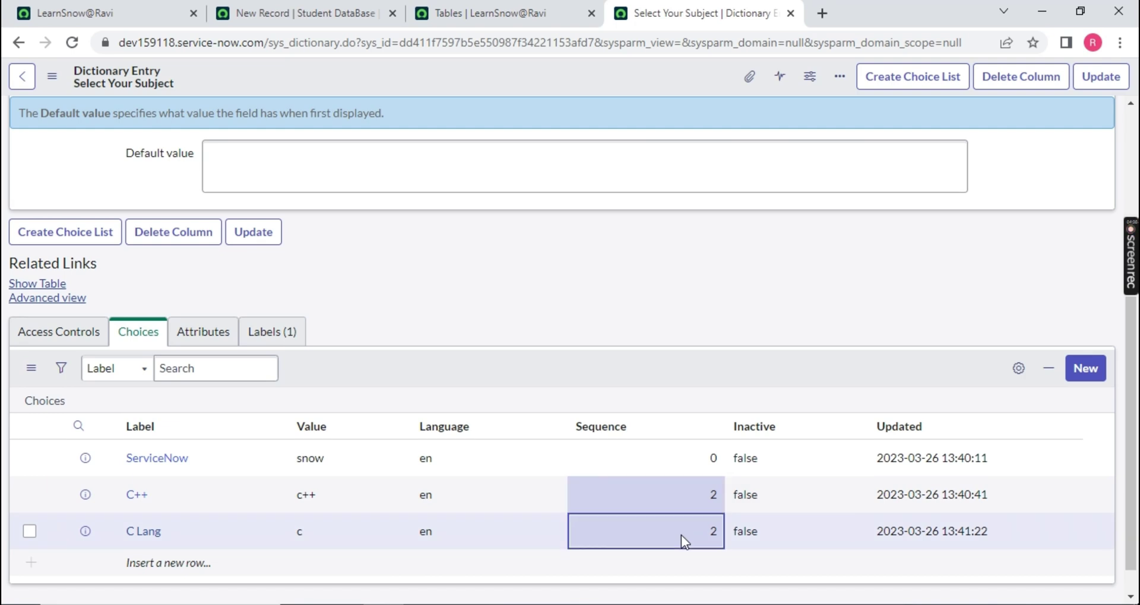
{"action": "left_click", "coordinate": [682, 535]}
{"action": "double_click", "coordinate": [681, 535]}
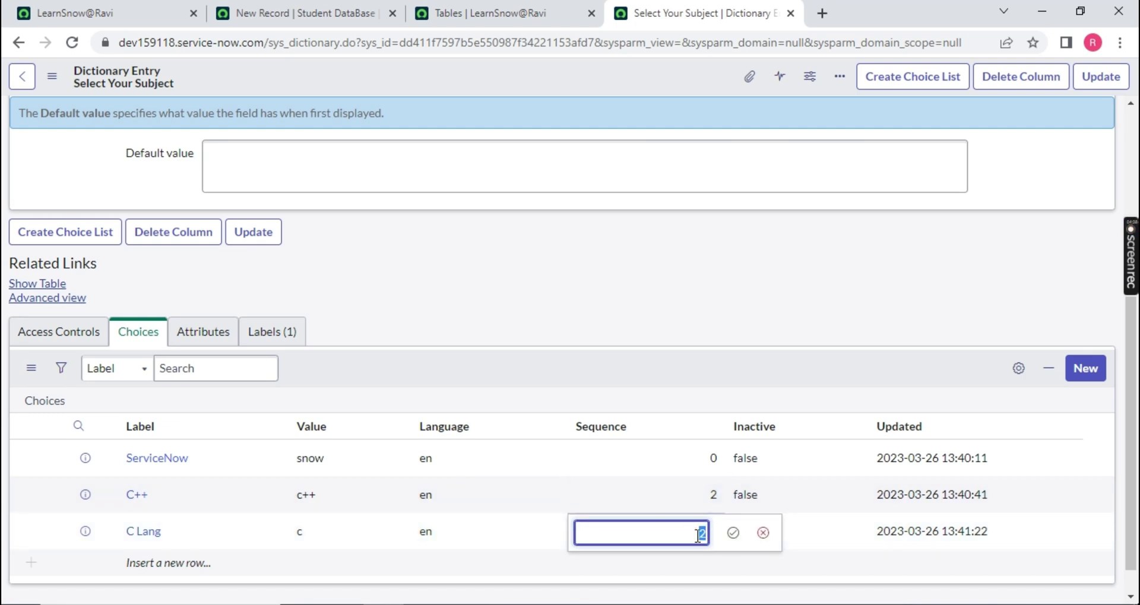
{"action": "left_click", "coordinate": [733, 533]}
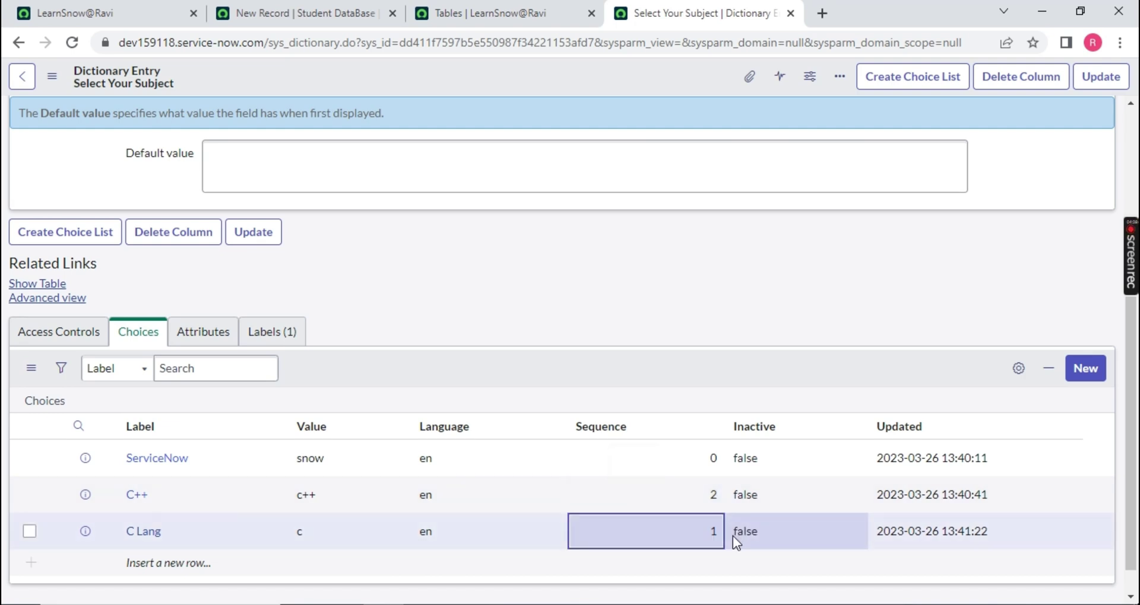
{"action": "left_click", "coordinate": [714, 469], "text": "ctrl"}
{"action": "left_click", "coordinate": [718, 534]}
{"action": "left_click", "coordinate": [707, 497]}
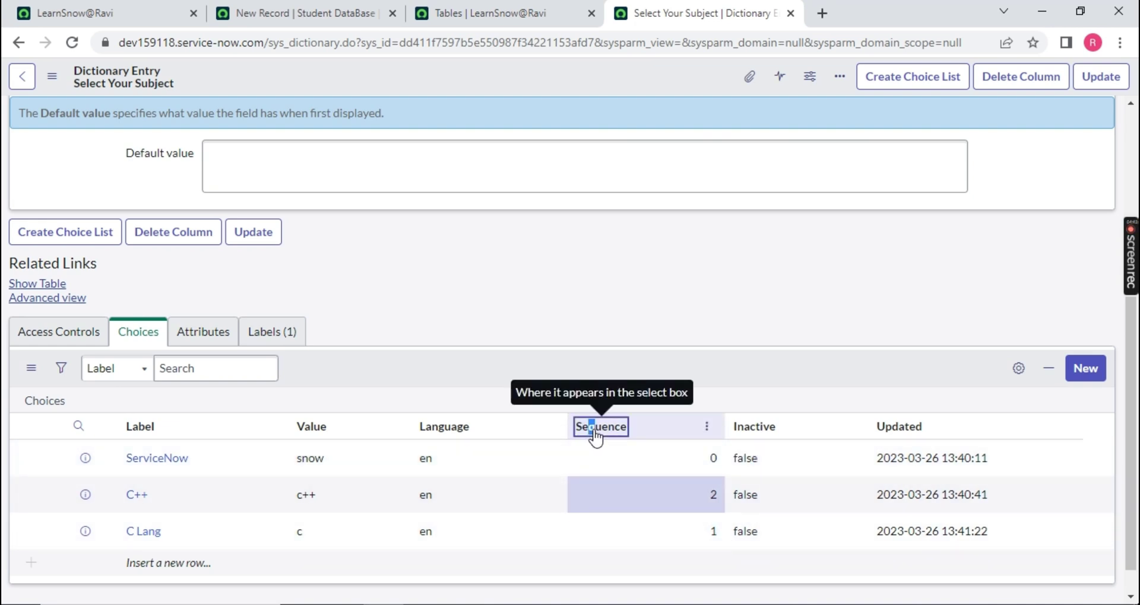
{"action": "right_click", "coordinate": [593, 438]}
{"action": "left_click", "coordinate": [618, 461]}
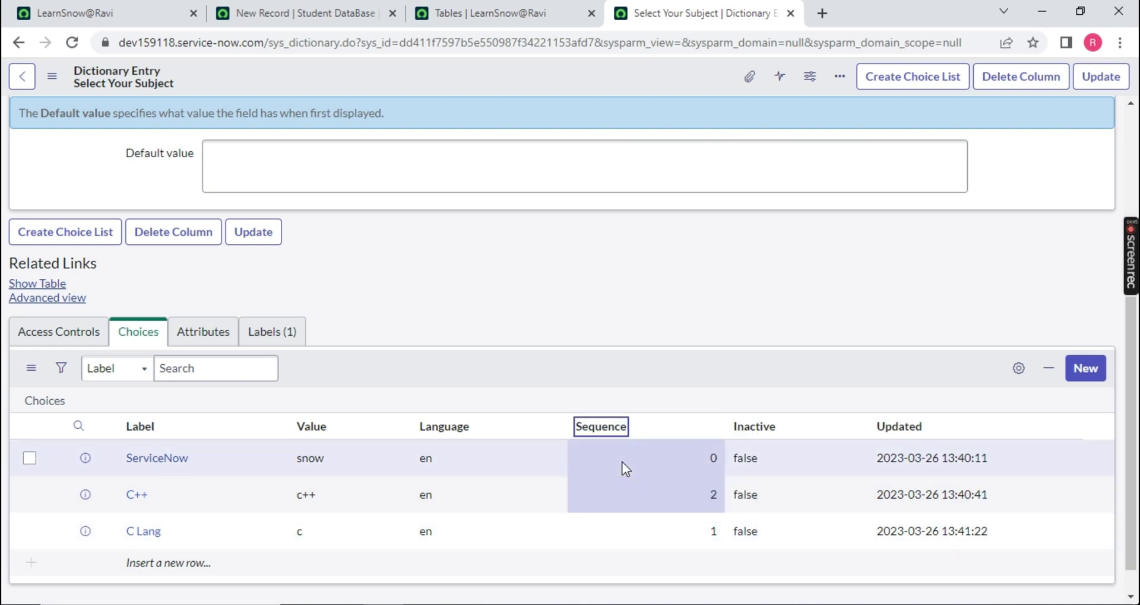
- Sort the Choices list by sequence in ascending order
{"action": "left_click", "coordinate": [683, 479]}
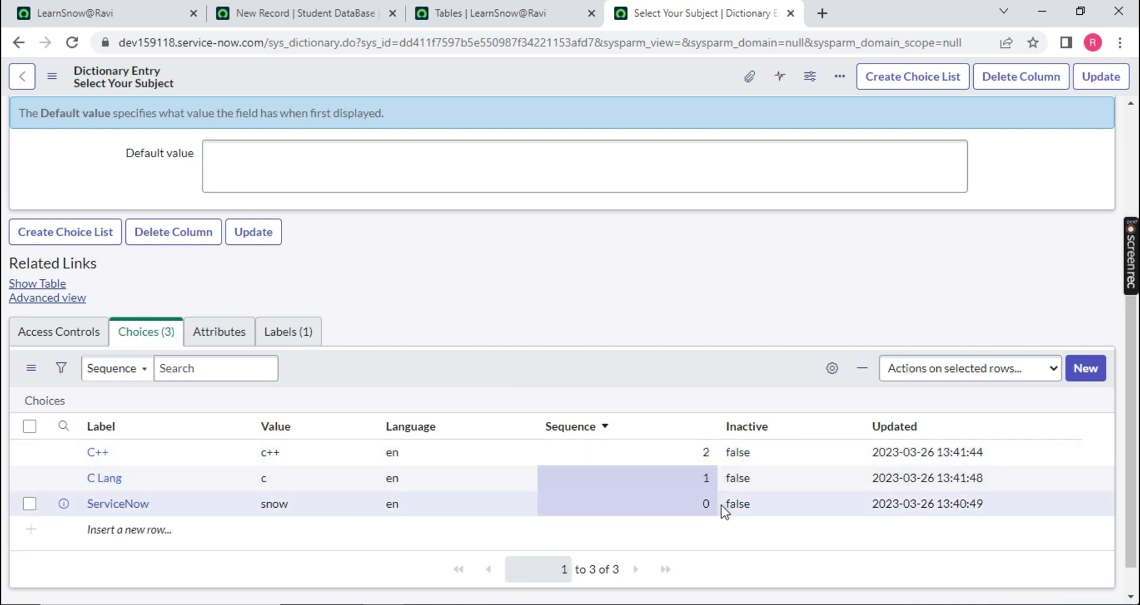
{"action": "right_click", "coordinate": [575, 433]}
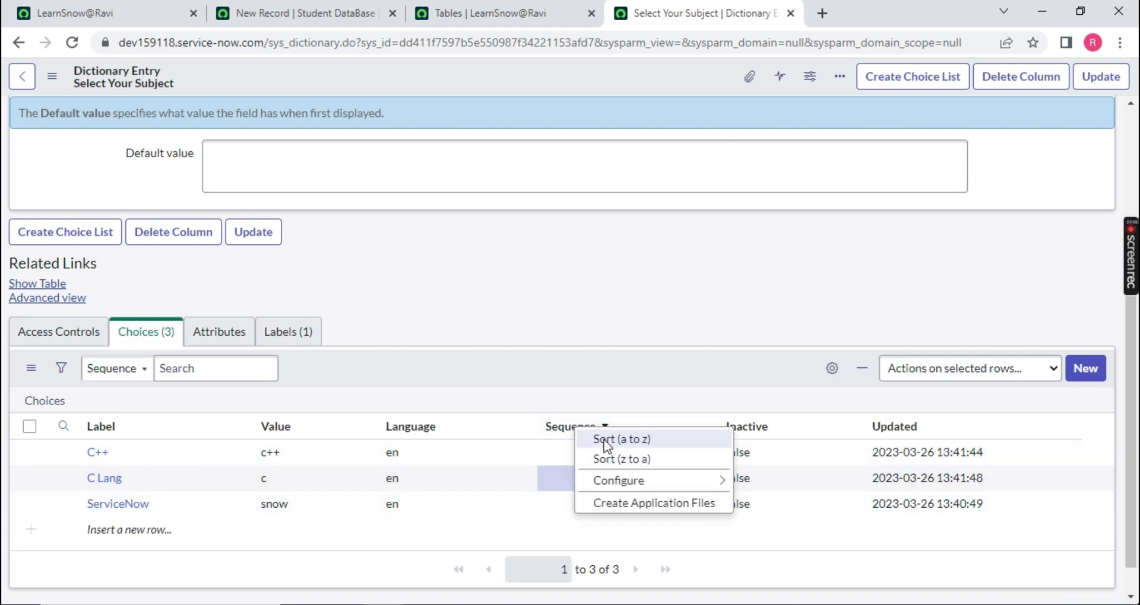
{"action": "left_click", "coordinate": [603, 441]}
{"action": "left_click_drag", "start_coordinate": [145, 460], "coordinate": [61, 496]}
{"action": "left_click_drag", "start_coordinate": [127, 509], "coordinate": [86, 505]}
- Reload the new Student DataBase record form and check the order of the Select Your Subject options
{"action": "left_click", "coordinate": [297, 13]}
{"action": "left_click", "coordinate": [65, 44]}
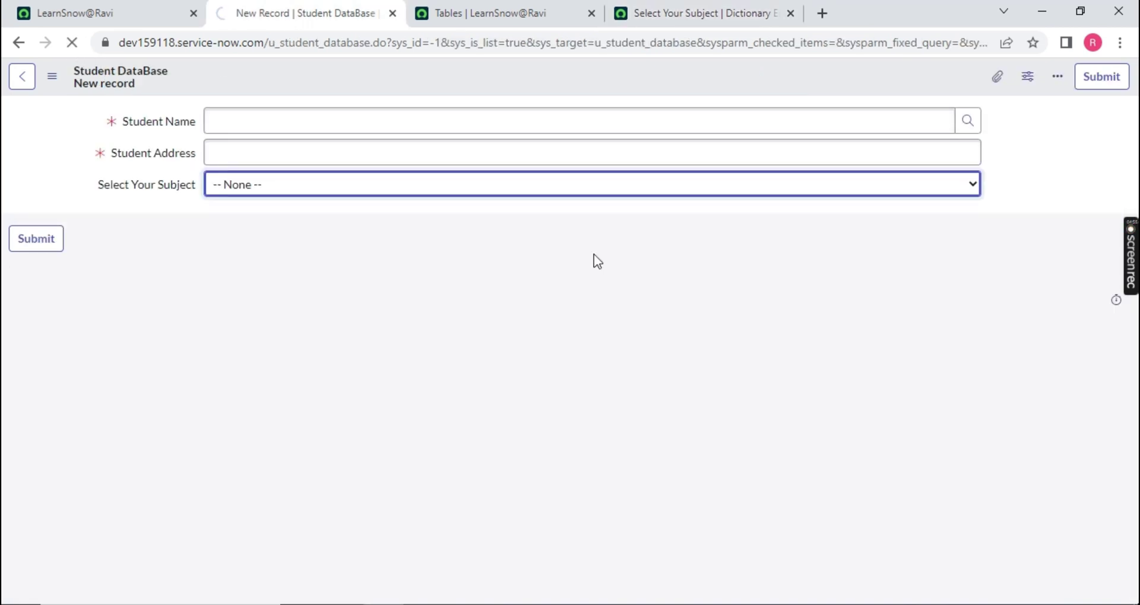
{"action": "left_click", "coordinate": [394, 186]}
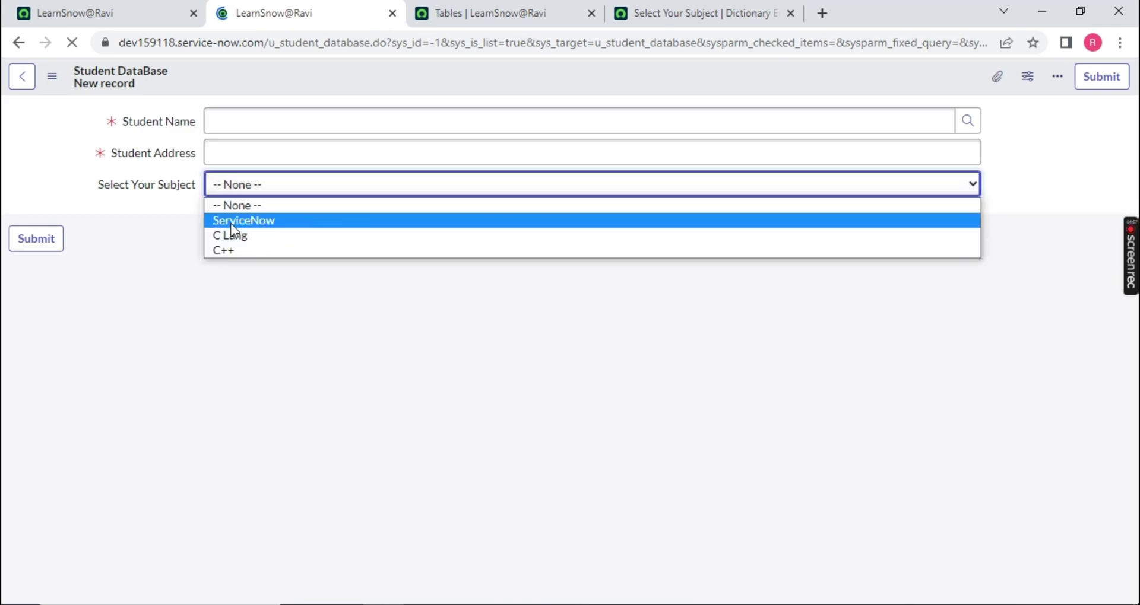
{"action": "left_click", "coordinate": [245, 307]}
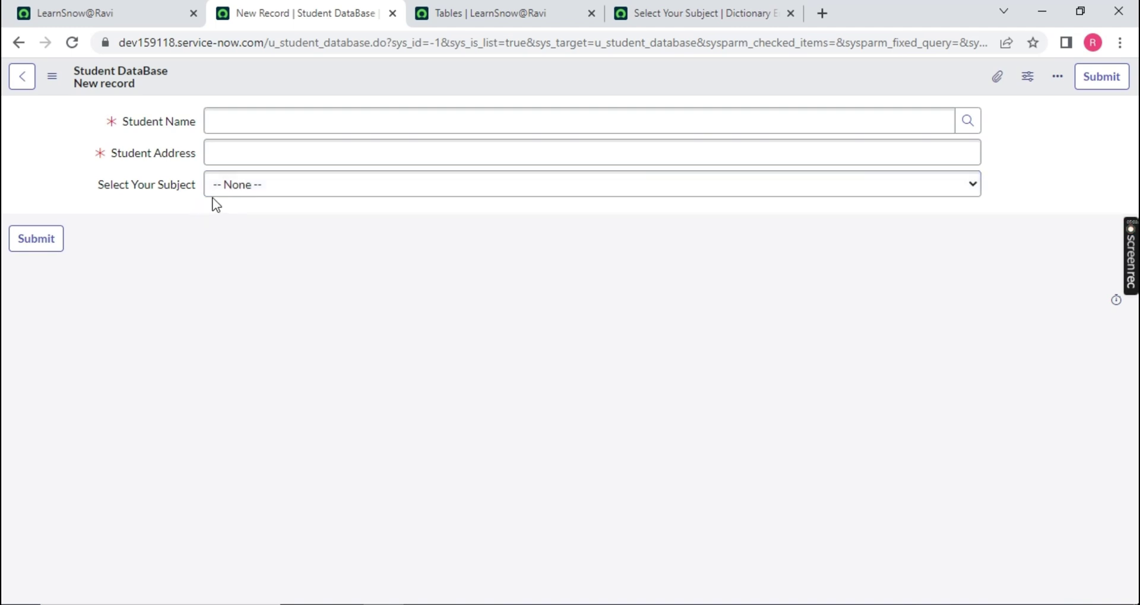
- In the Select Your Subject dictionary entry, set the choice list specification to Dropdown without -- None --
{"action": "left_click", "coordinate": [534, 12]}
{"action": "left_click", "coordinate": [653, 13]}
{"action": "scroll", "coordinate": [130, 204], "scroll_direction": "up", "scroll_amount": 5}
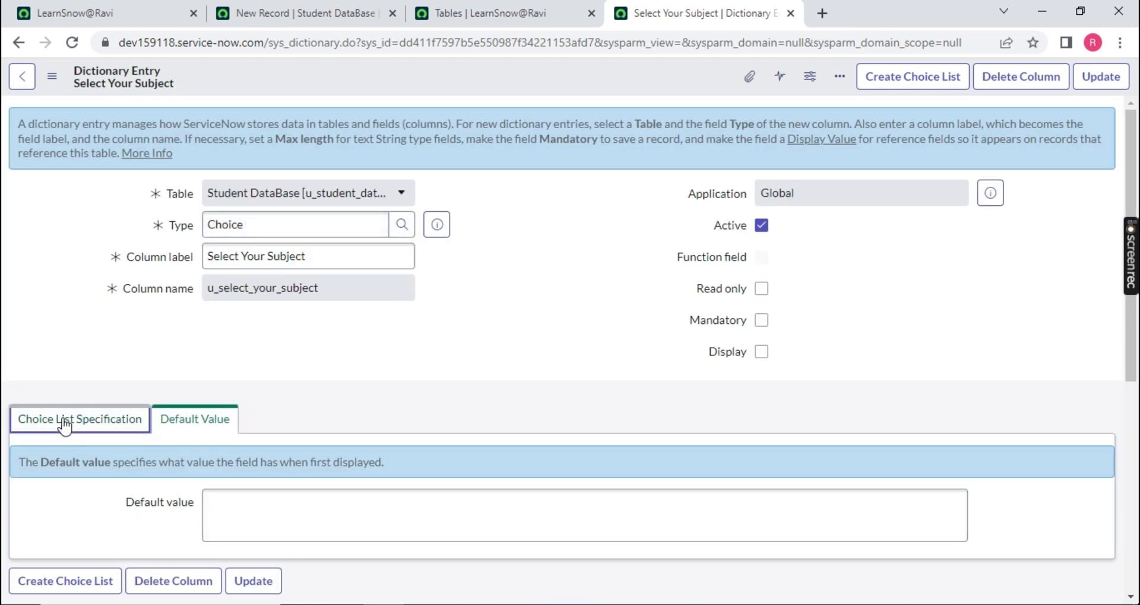
{"action": "left_click", "coordinate": [102, 419]}
{"action": "double_click", "coordinate": [173, 502]}
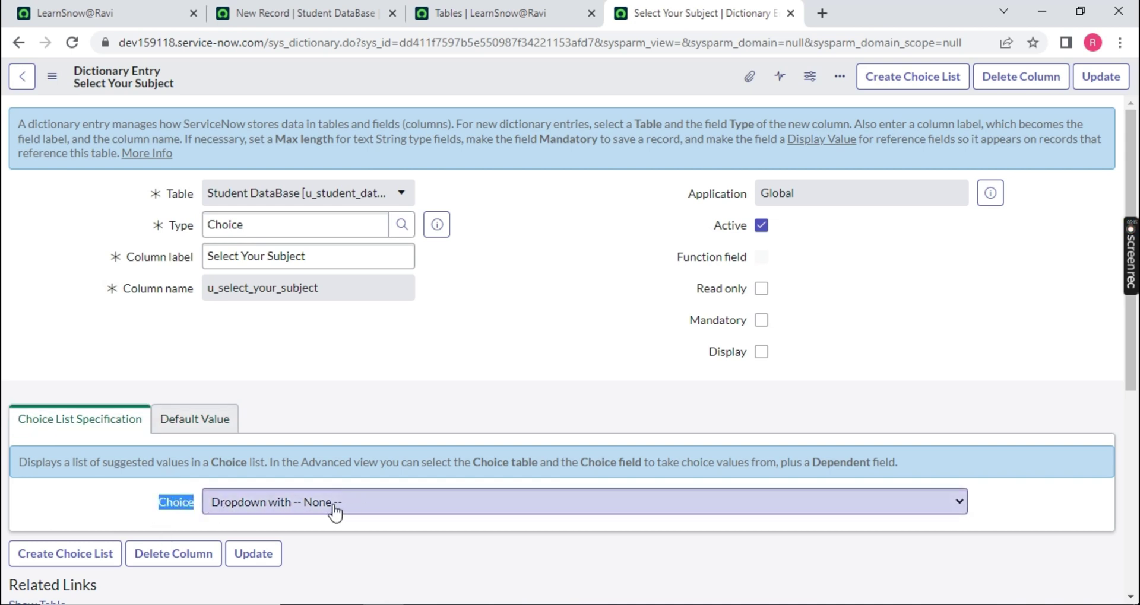
{"action": "left_click", "coordinate": [534, 509]}
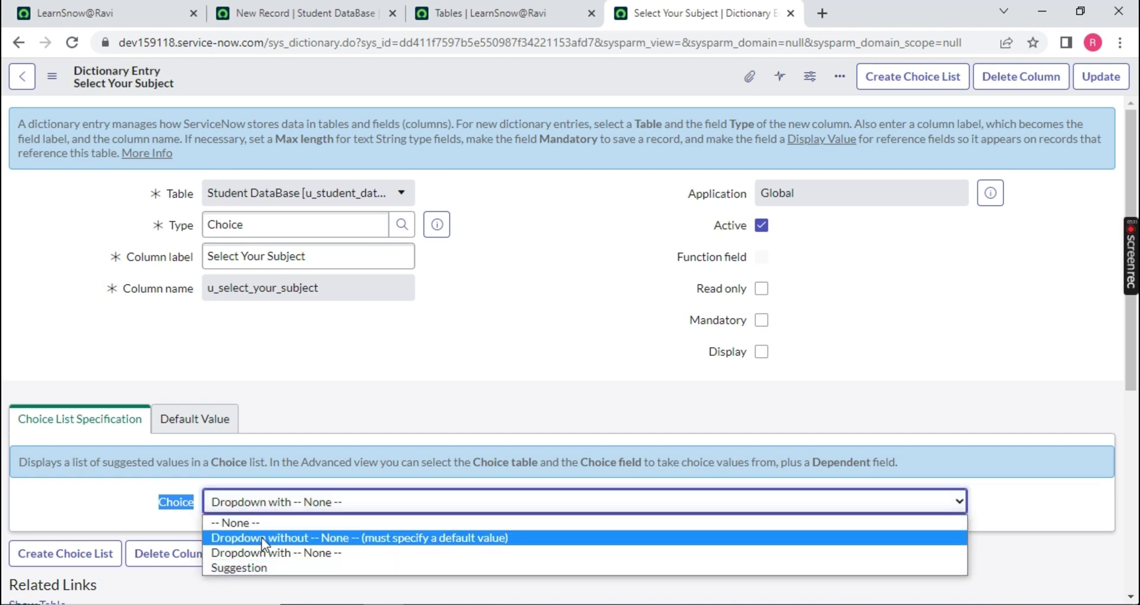
{"action": "left_click", "coordinate": [443, 545]}
- Set the default value to c++, the value of the C++ choice, and save the dictionary entry
{"action": "left_click", "coordinate": [207, 431]}
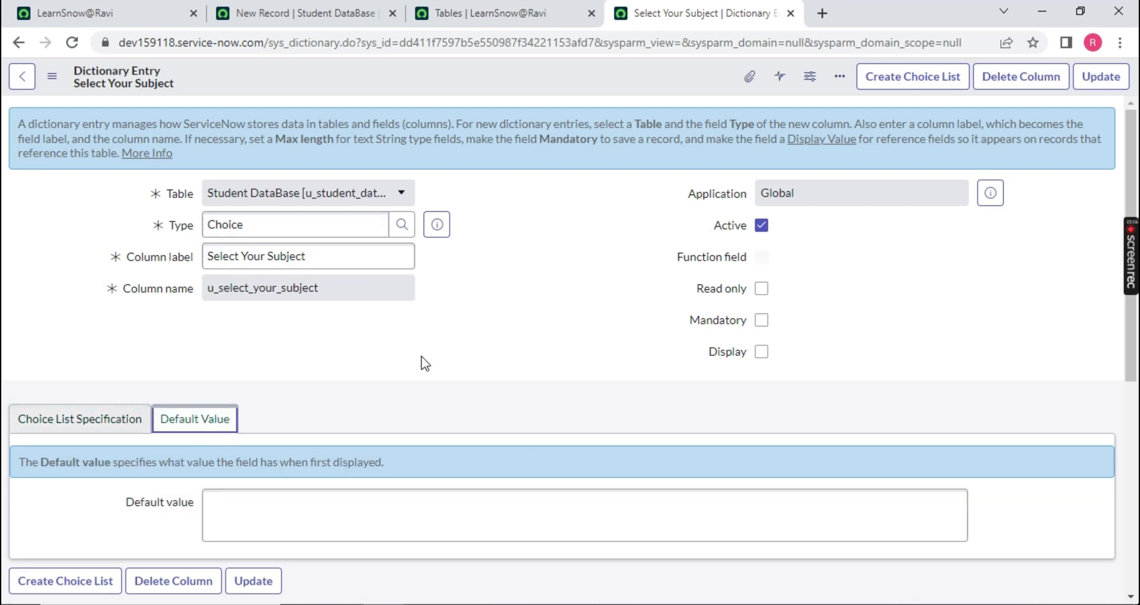
{"action": "scroll", "coordinate": [356, 344], "scroll_direction": "down", "scroll_amount": 3}
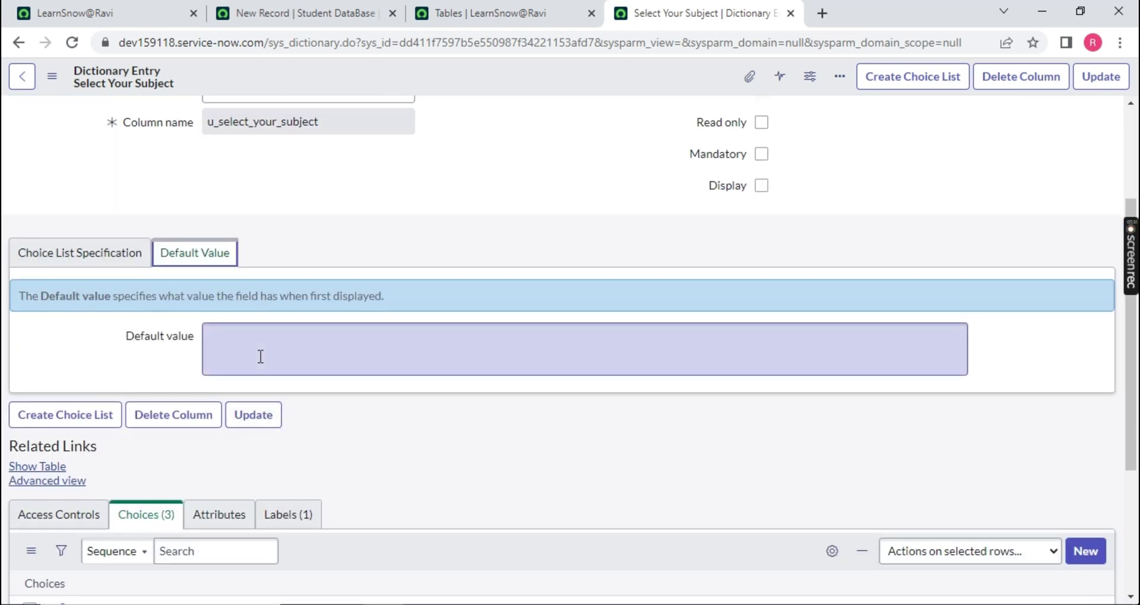
{"action": "scroll", "coordinate": [260, 357], "scroll_direction": "down", "scroll_amount": 4}
{"action": "double_click", "coordinate": [279, 412]}
{"action": "double_click", "coordinate": [264, 438]}
{"action": "left_click_drag", "start_coordinate": [308, 466], "coordinate": [229, 468]}
{"action": "scroll", "coordinate": [310, 326], "scroll_direction": "up", "scroll_amount": 6}
{"action": "left_click", "coordinate": [224, 456]}
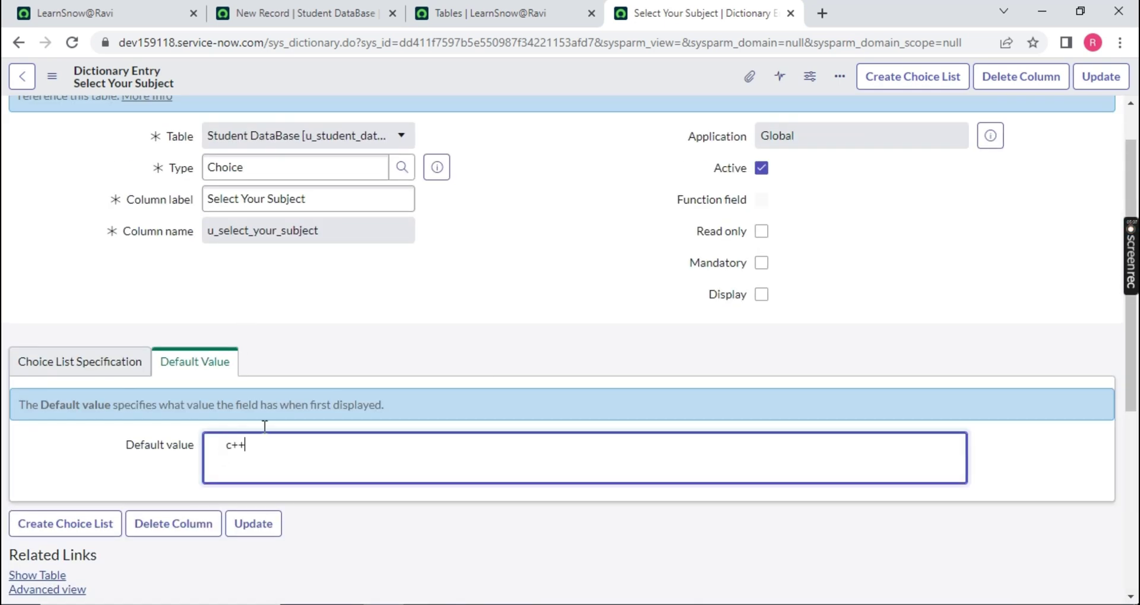
{"action": "right_click", "coordinate": [473, 89]}
{"action": "left_click", "coordinate": [501, 88]}
- Reload the new Student DataBase record form and check the default subject and the available options
{"action": "left_click", "coordinate": [279, 13]}
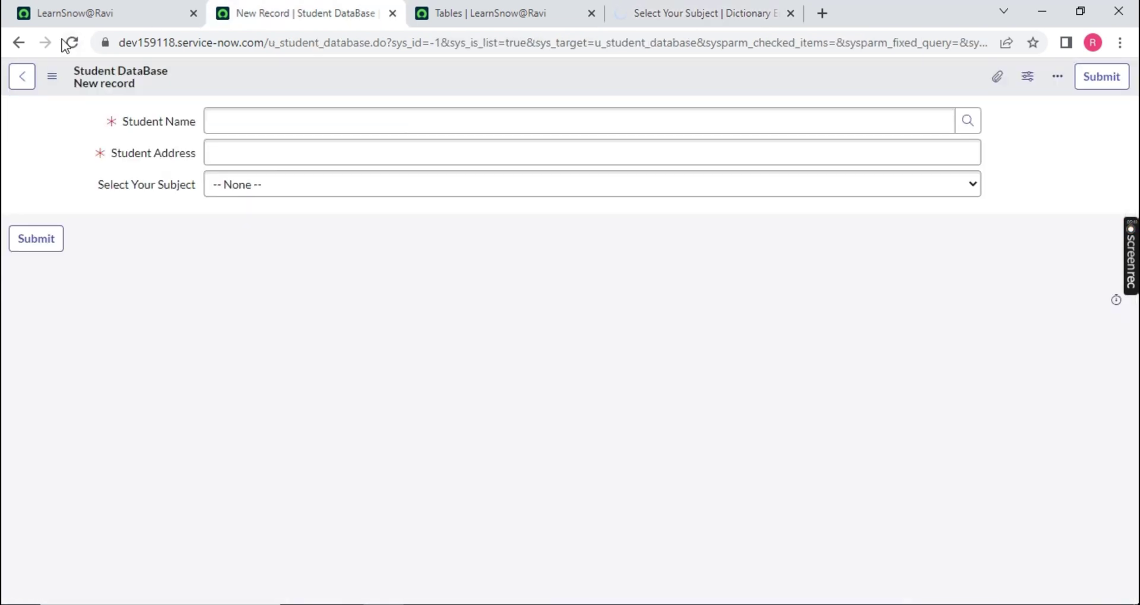
{"action": "left_click", "coordinate": [70, 42]}
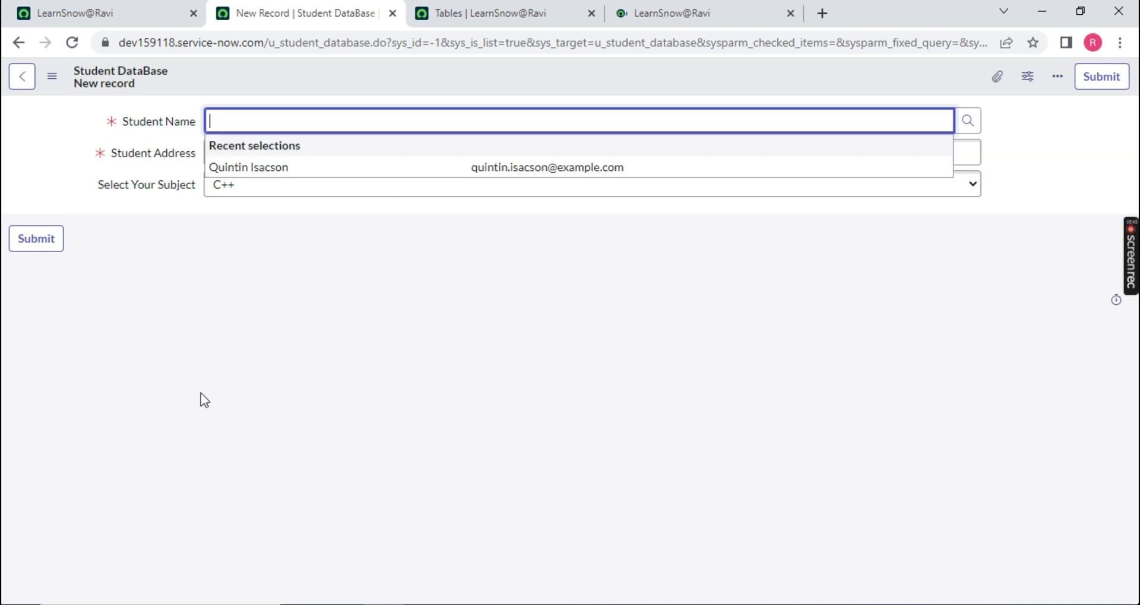
{"action": "left_click", "coordinate": [416, 184]}
{"action": "left_click", "coordinate": [277, 380]}
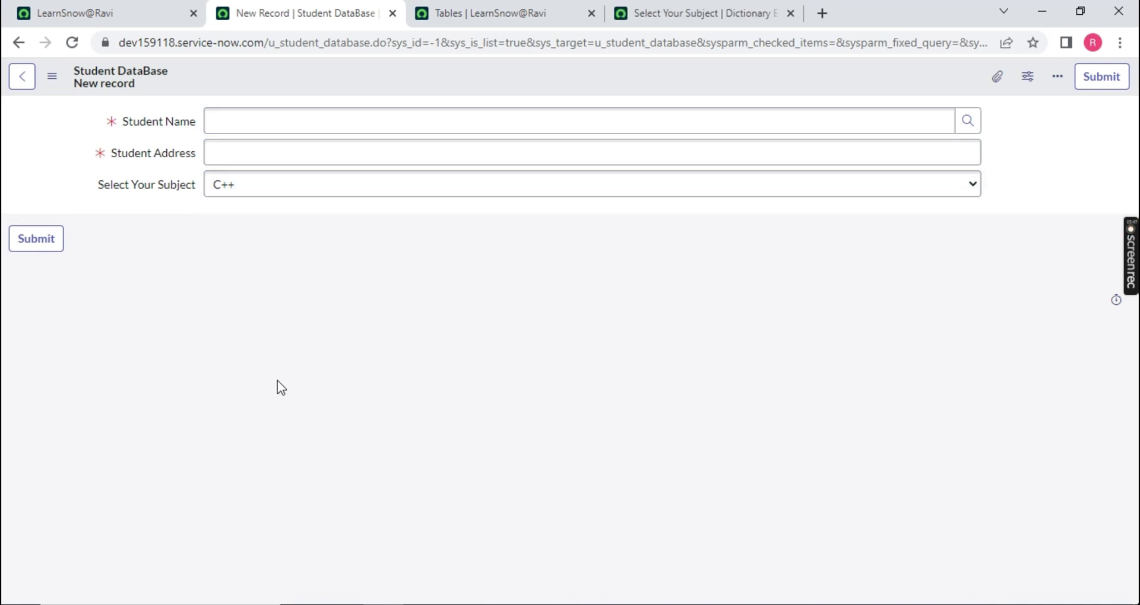
{"action": "left_click", "coordinate": [73, 43]}
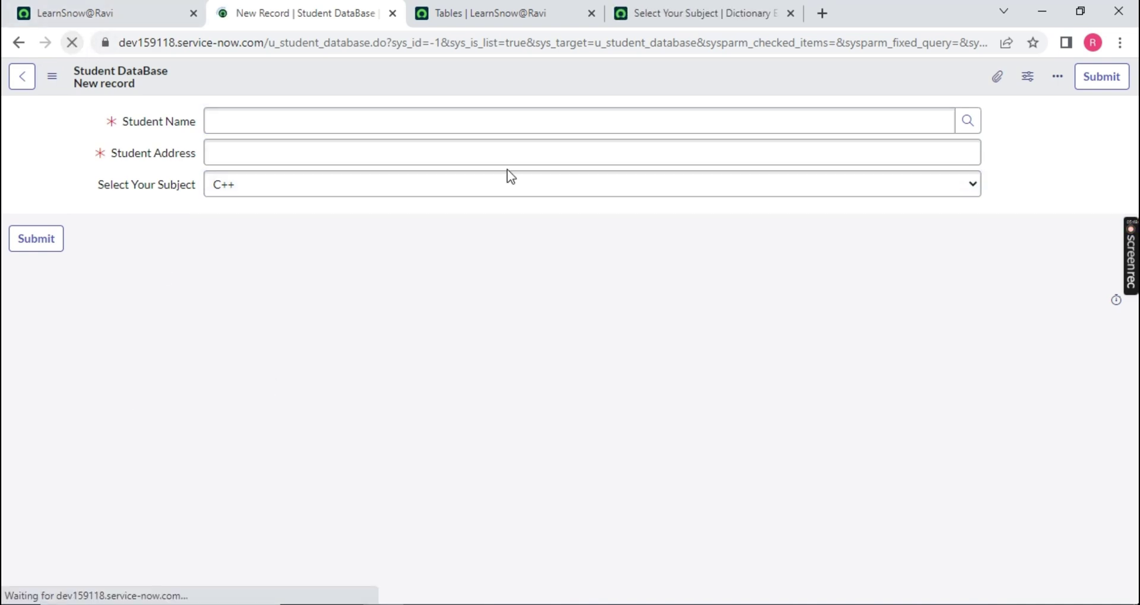
- Clear the default value in the dictionary entry, restore the choice specification to Dropdown with -- None --, and save
{"action": "left_click", "coordinate": [699, 16]}
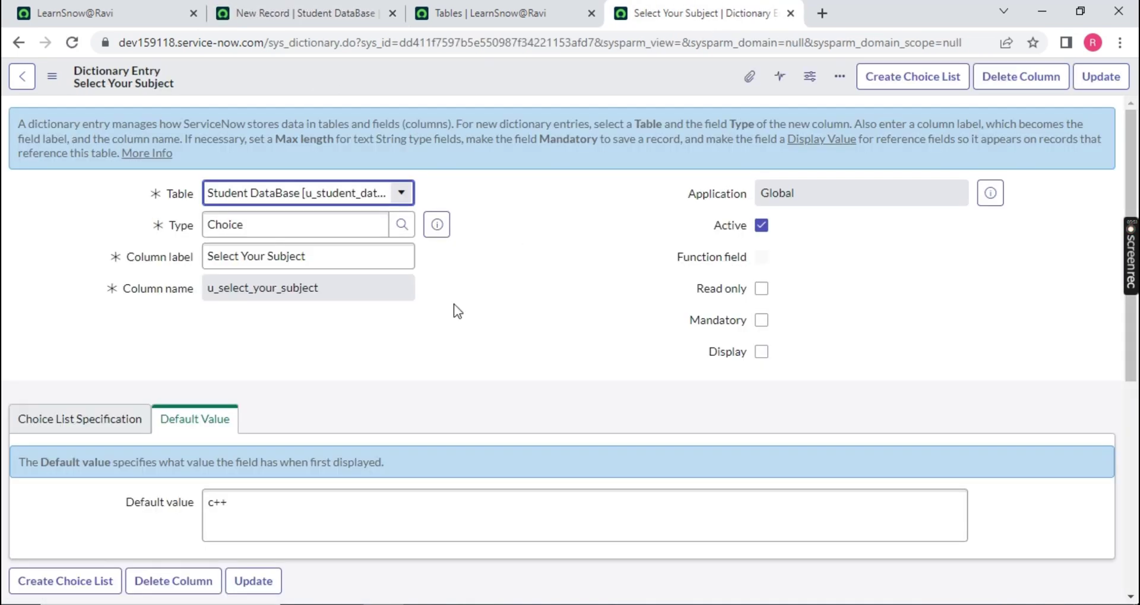
{"action": "left_click_drag", "start_coordinate": [244, 504], "coordinate": [158, 512]}
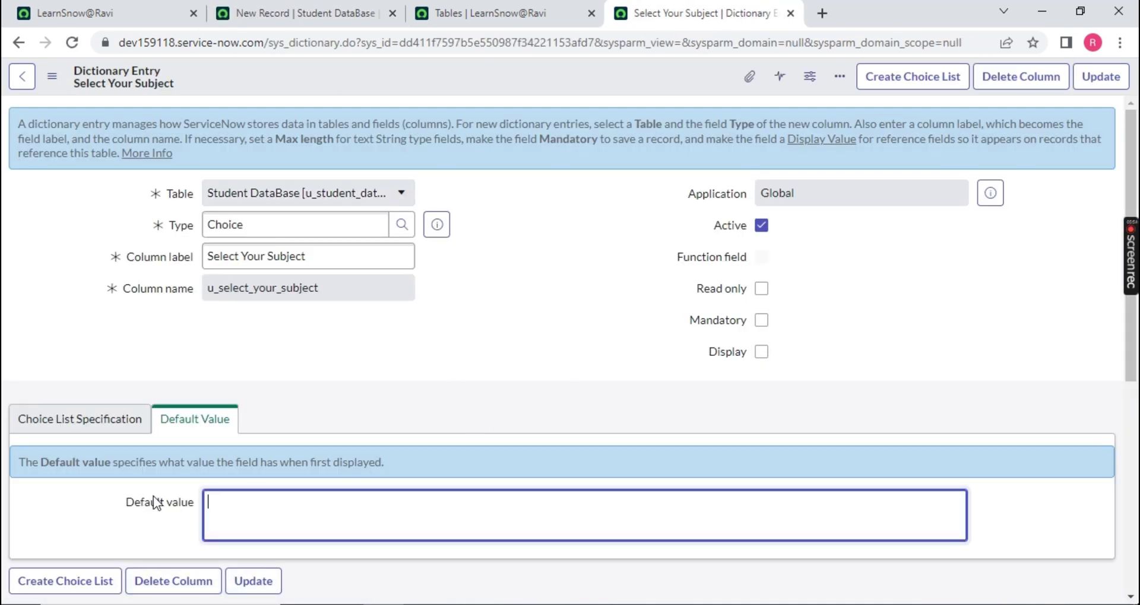
{"action": "left_click", "coordinate": [119, 420]}
{"action": "left_click", "coordinate": [273, 503]}
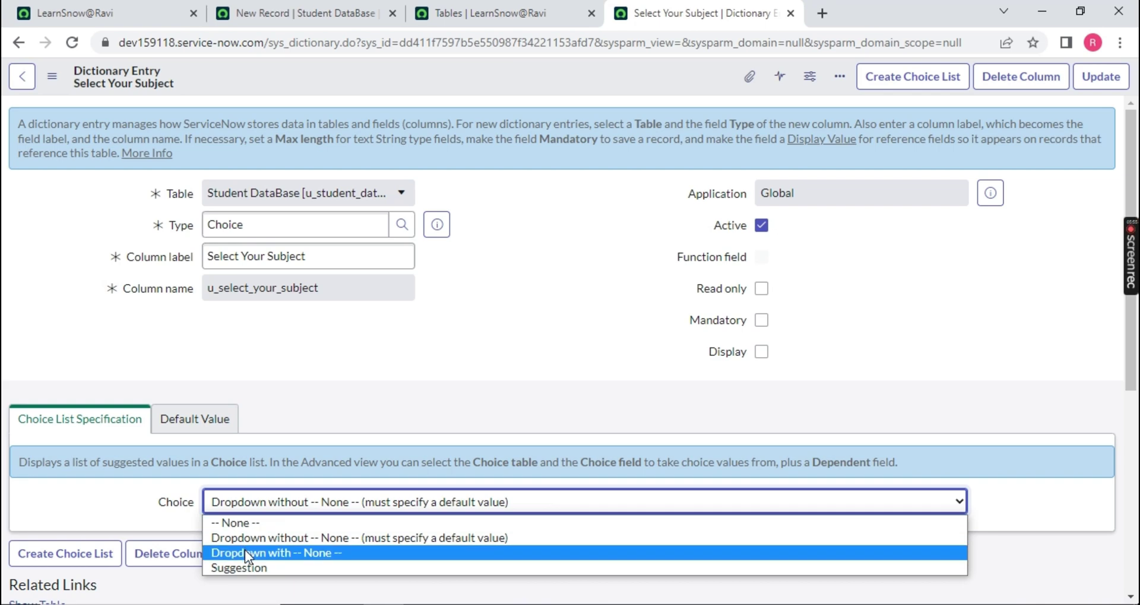
{"action": "key", "text": "Escape"}
{"action": "key", "text": "Up"}
{"action": "right_click", "coordinate": [451, 71]}
{"action": "left_click", "coordinate": [492, 90]}
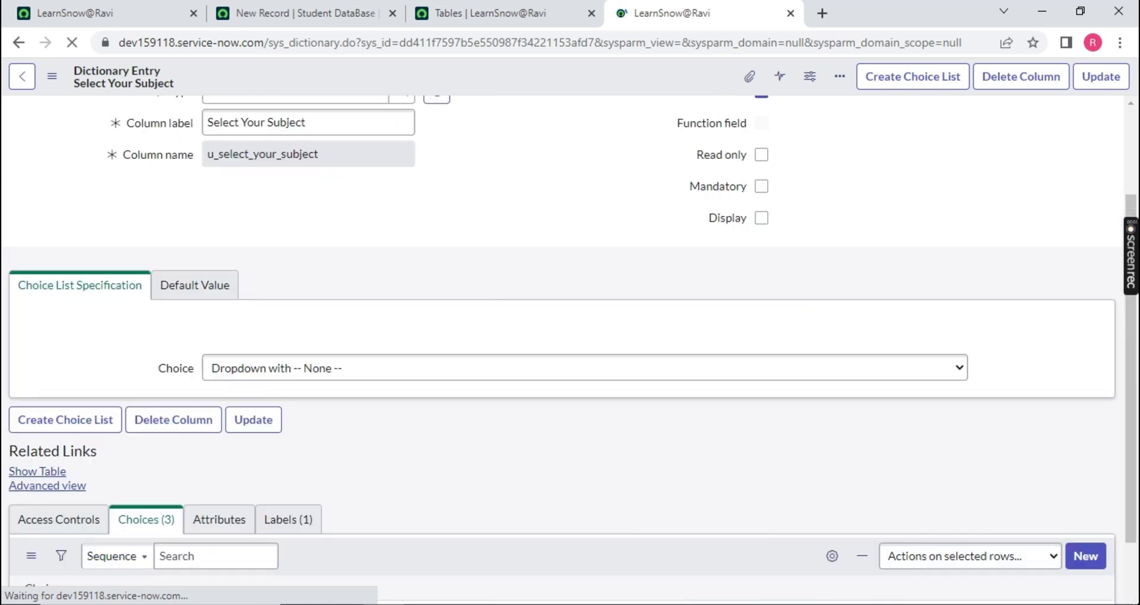
- Add a new row labelled Other to the Select Your Subject choices
{"action": "scroll", "coordinate": [326, 419], "scroll_direction": "down", "scroll_amount": 4}
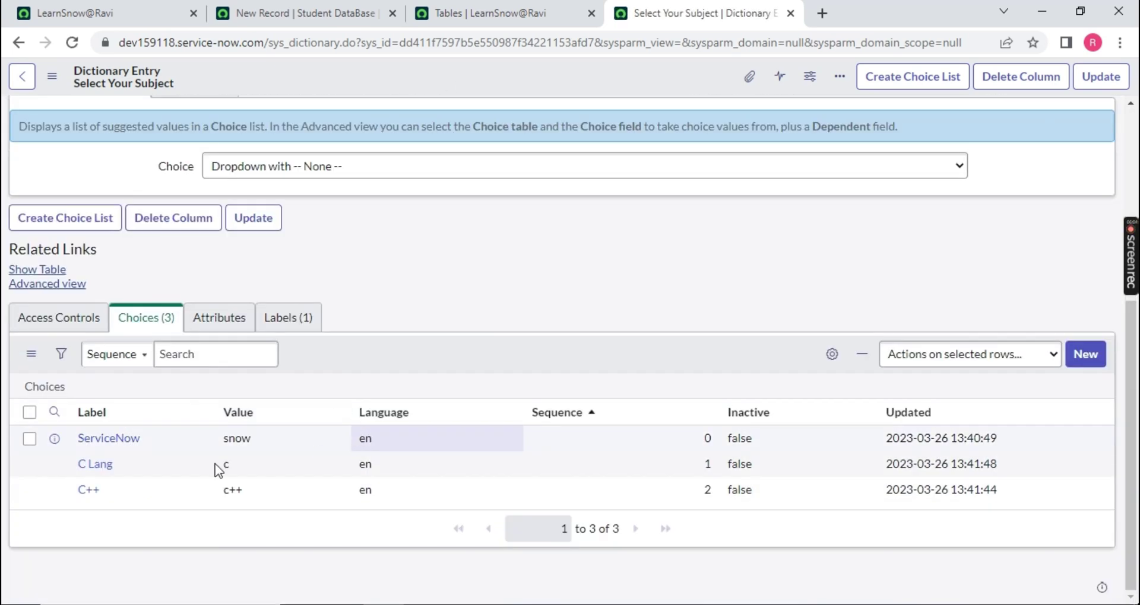
{"action": "left_click", "coordinate": [119, 522]}
{"action": "left_click", "coordinate": [118, 524]}
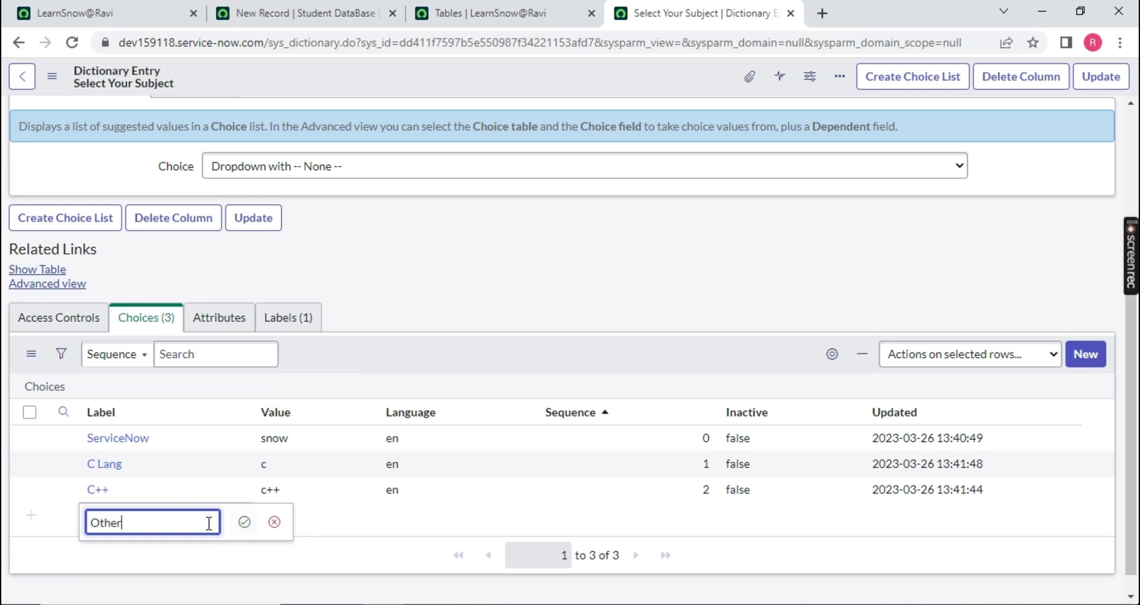
{"action": "left_click", "coordinate": [244, 523]}
- Give the Other choice the value "Other" and the sequence 3
{"action": "left_click", "coordinate": [305, 527]}
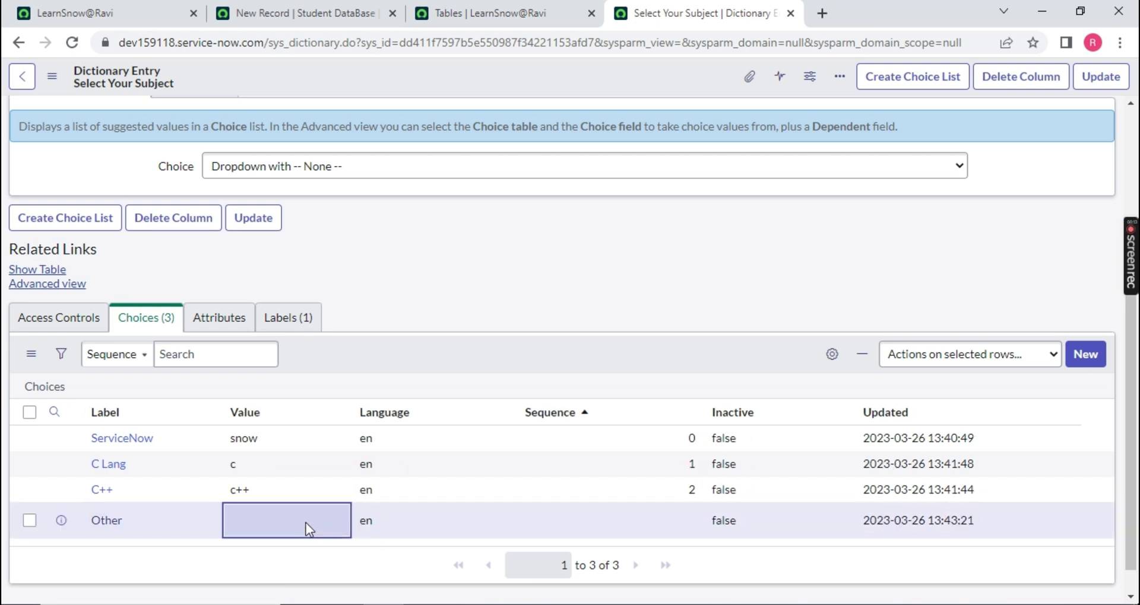
{"action": "left_click", "coordinate": [305, 522]}
{"action": "left_click", "coordinate": [437, 522]}
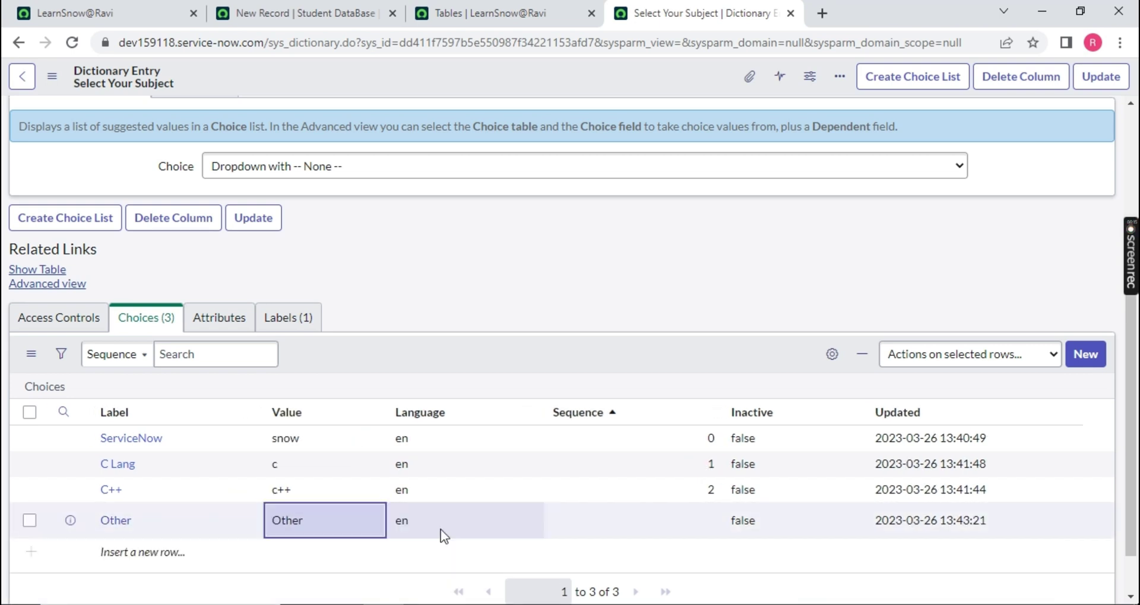
{"action": "left_click", "coordinate": [625, 536]}
{"action": "left_click", "coordinate": [628, 530]}
{"action": "type", "text": "3"}
{"action": "left_click", "coordinate": [709, 521]}
- Refresh the new Student DataBase record form and review the Select Your Subject field with the added choice
{"action": "scroll", "coordinate": [327, 352], "scroll_direction": "up", "scroll_amount": 1}
{"action": "scroll", "coordinate": [327, 351], "scroll_direction": "up", "scroll_amount": 5}
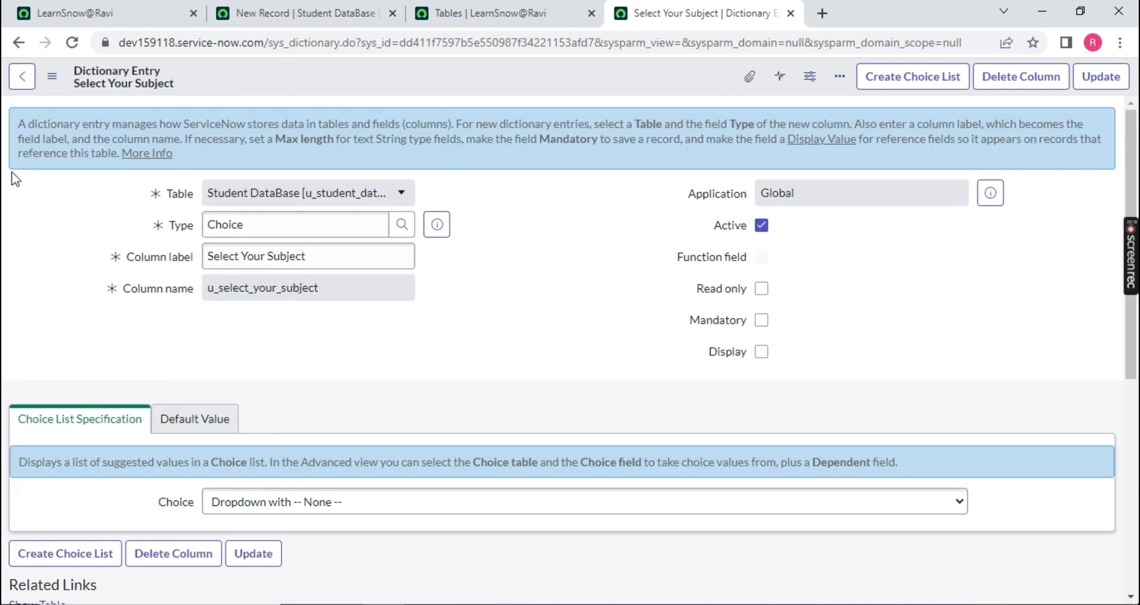
{"action": "mouse_move", "coordinate": [137, 260]}
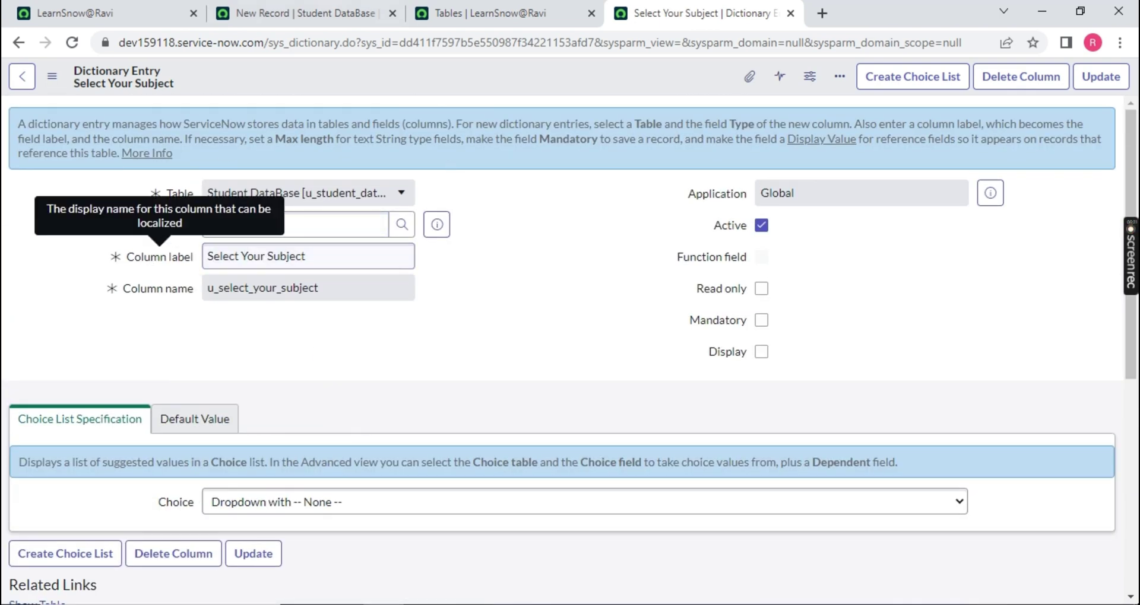
{"action": "left_click", "coordinate": [507, 6]}
{"action": "key", "text": "ctrl+Tab"}
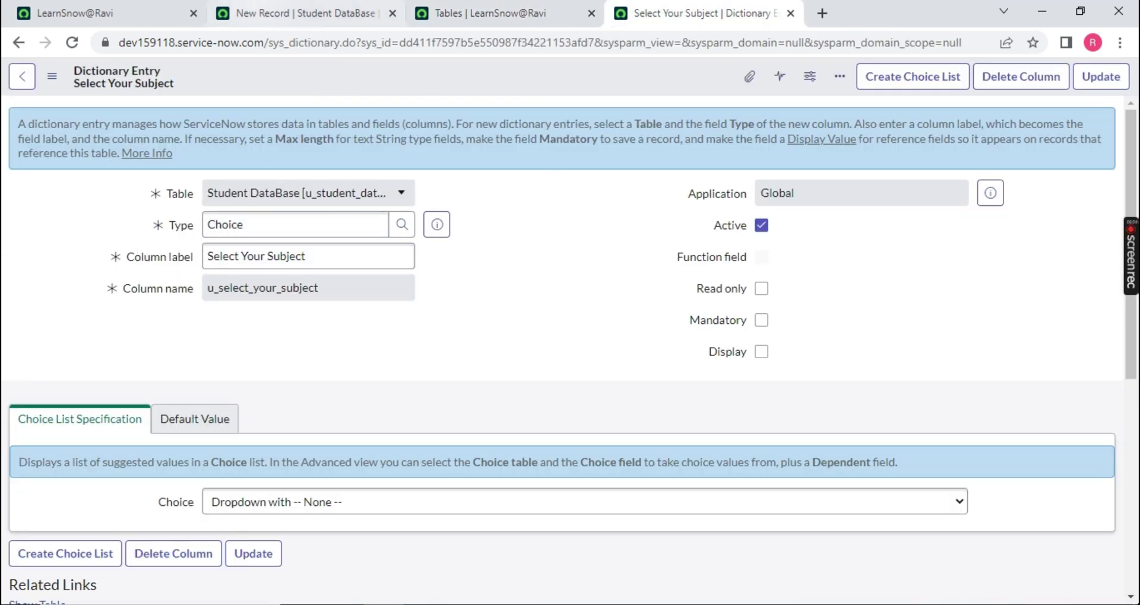
{"action": "left_click", "coordinate": [297, 13]}
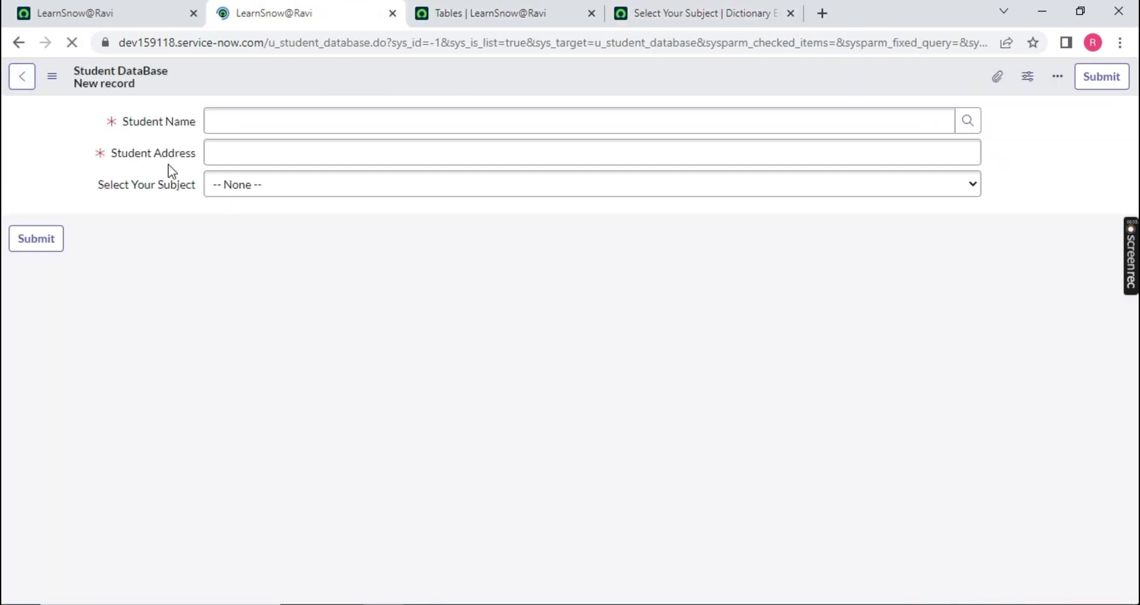
{"action": "left_click", "coordinate": [224, 286]}
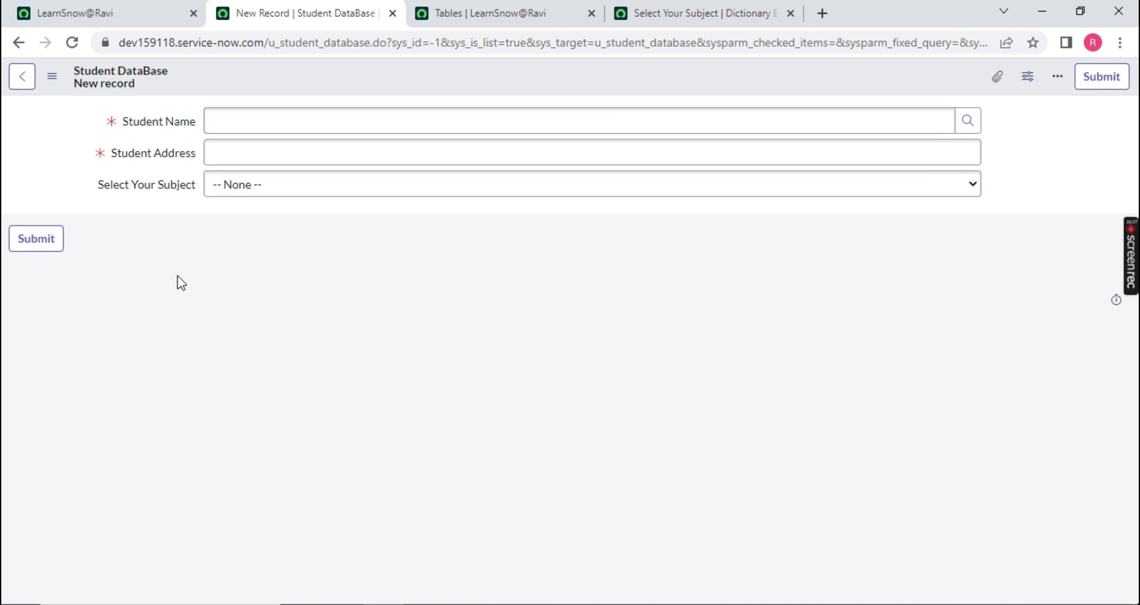
- Browse the field types available for the Select Your Subject column in the Type lookup, then close it without changing the type
{"action": "left_click", "coordinate": [705, 17]}
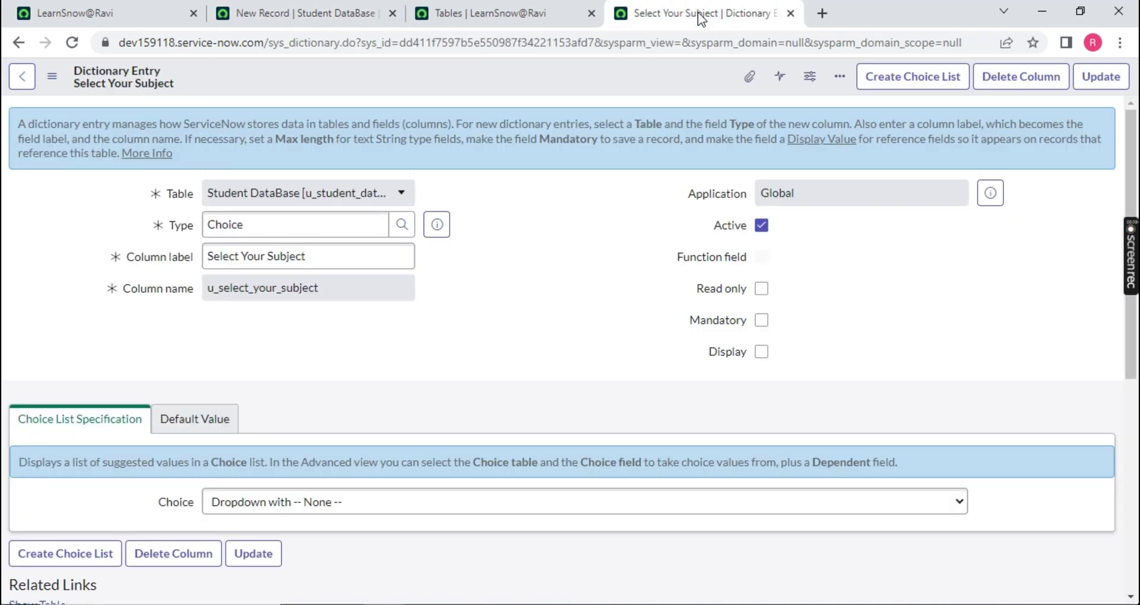
{"action": "left_click", "coordinate": [490, 7]}
{"action": "key", "text": "ctrl+shift+Tab"}
{"action": "key", "text": "ctrl+Tab"}
{"action": "key", "text": "ctrl+Tab"}
{"action": "left_click", "coordinate": [401, 233]}
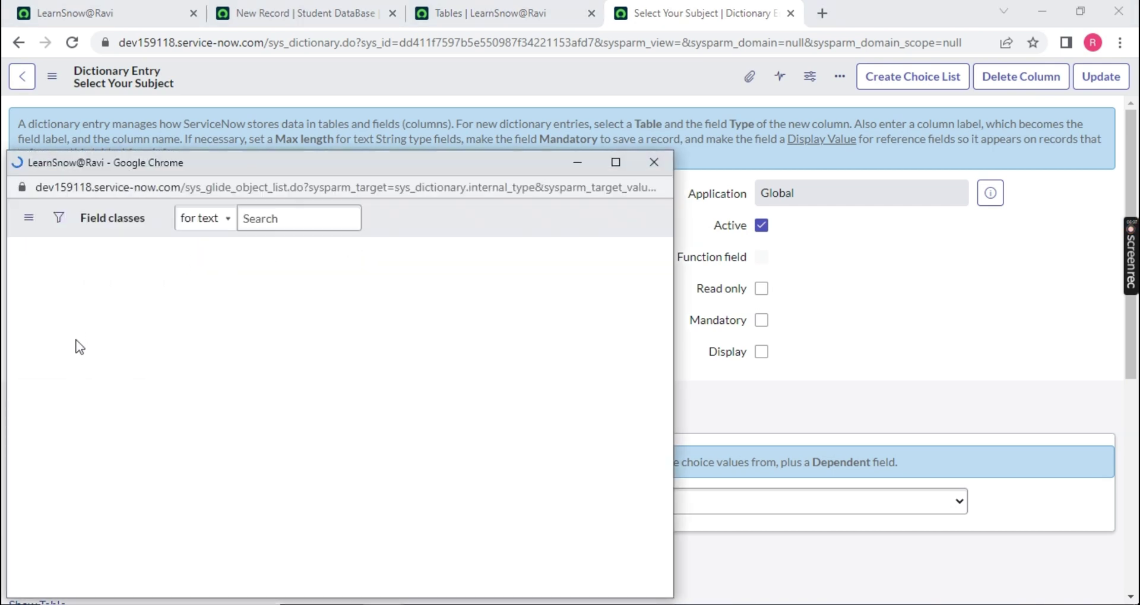
{"action": "scroll", "coordinate": [89, 330], "scroll_direction": "down", "scroll_amount": 1}
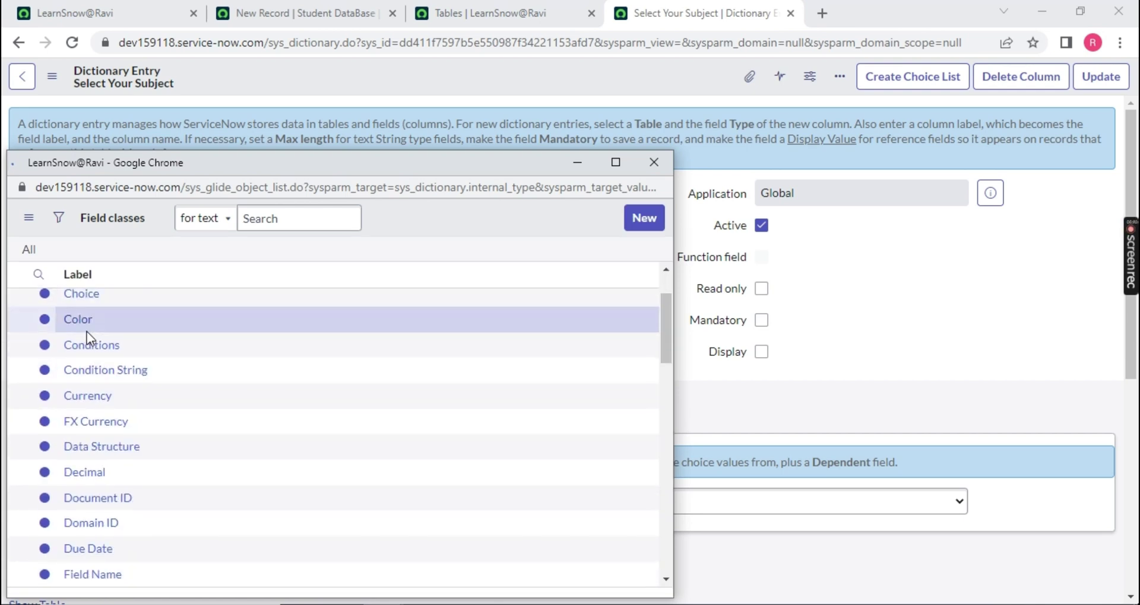
{"action": "scroll", "coordinate": [119, 369], "scroll_direction": "down", "scroll_amount": 4}
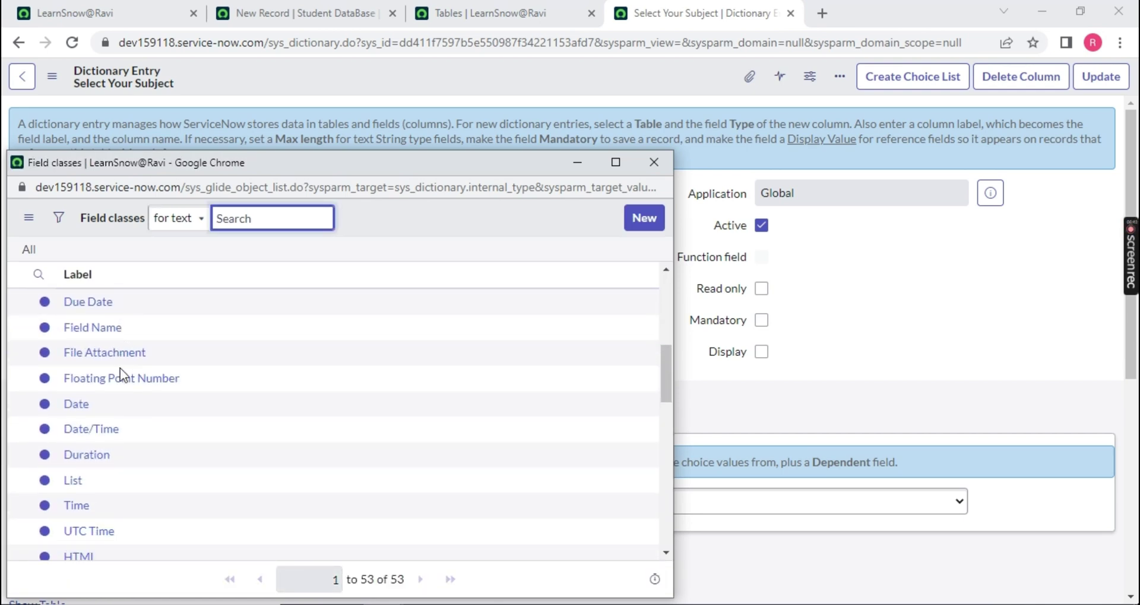
{"action": "scroll", "coordinate": [122, 380], "scroll_direction": "down", "scroll_amount": 3}
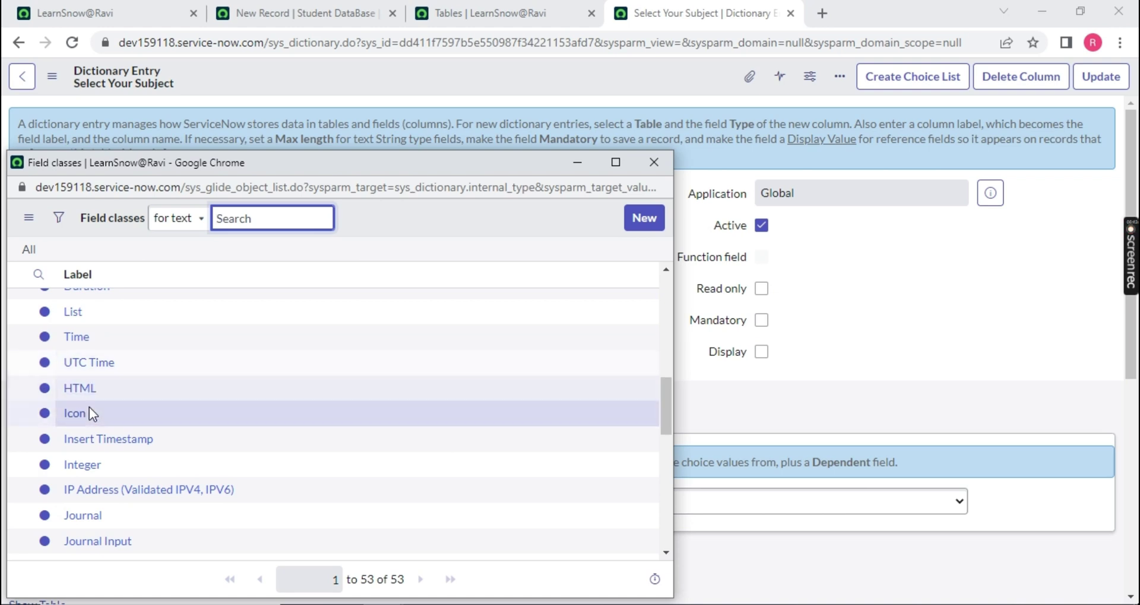
{"action": "left_click", "coordinate": [653, 162]}
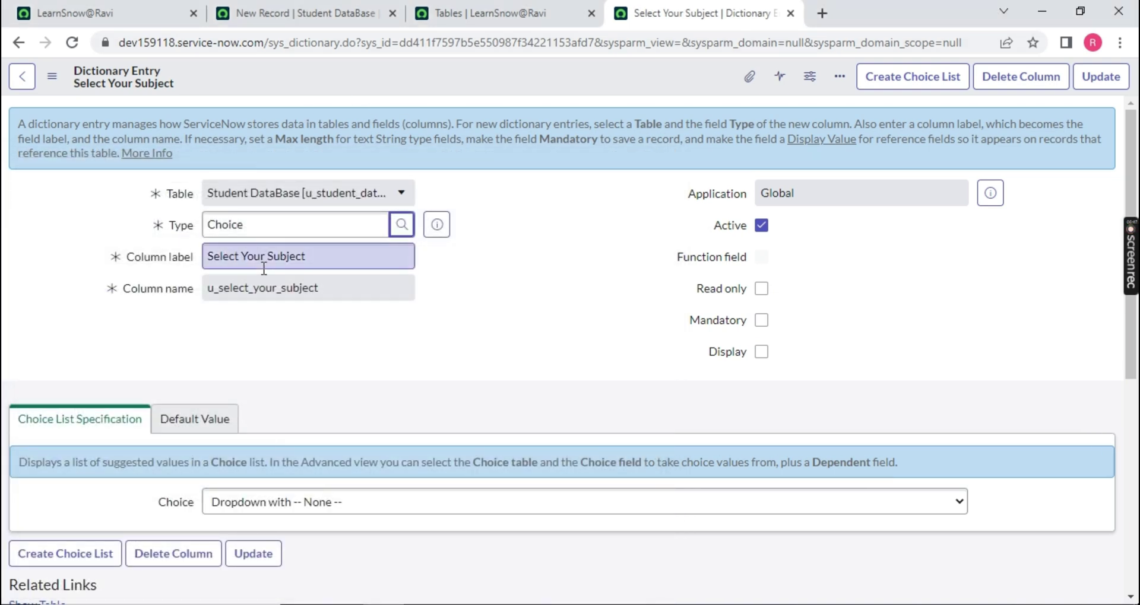
- Open a blank Dictionary Entry form by setting the sys_id in the Select Your Subject entry's address to -1
{"action": "left_click", "coordinate": [521, 14]}
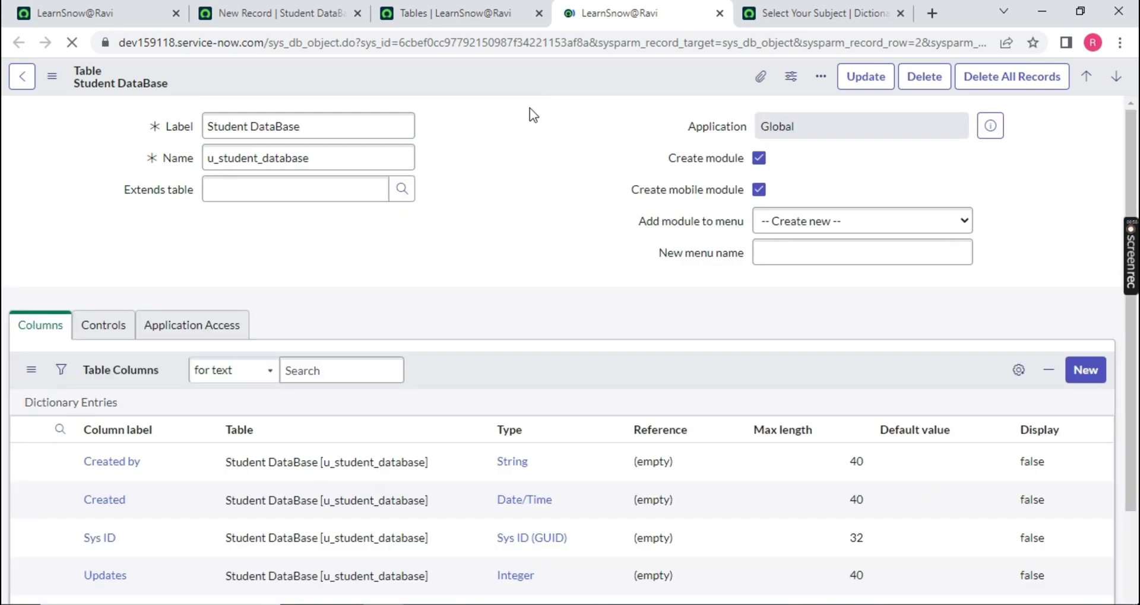
{"action": "scroll", "coordinate": [321, 432], "scroll_direction": "down", "scroll_amount": 8}
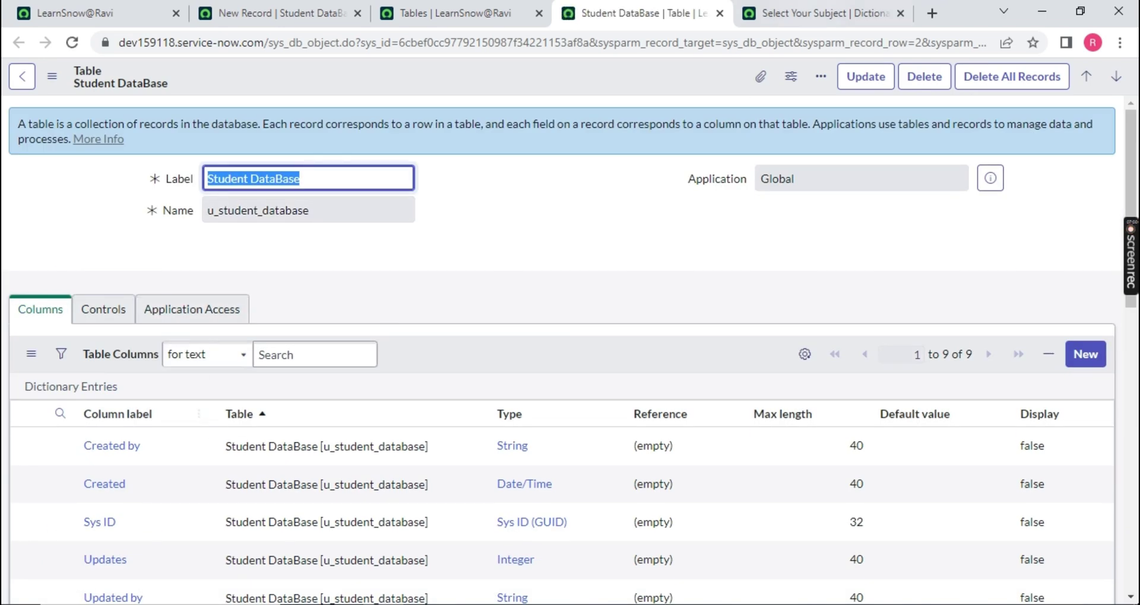
{"action": "left_click", "coordinate": [819, 13]}
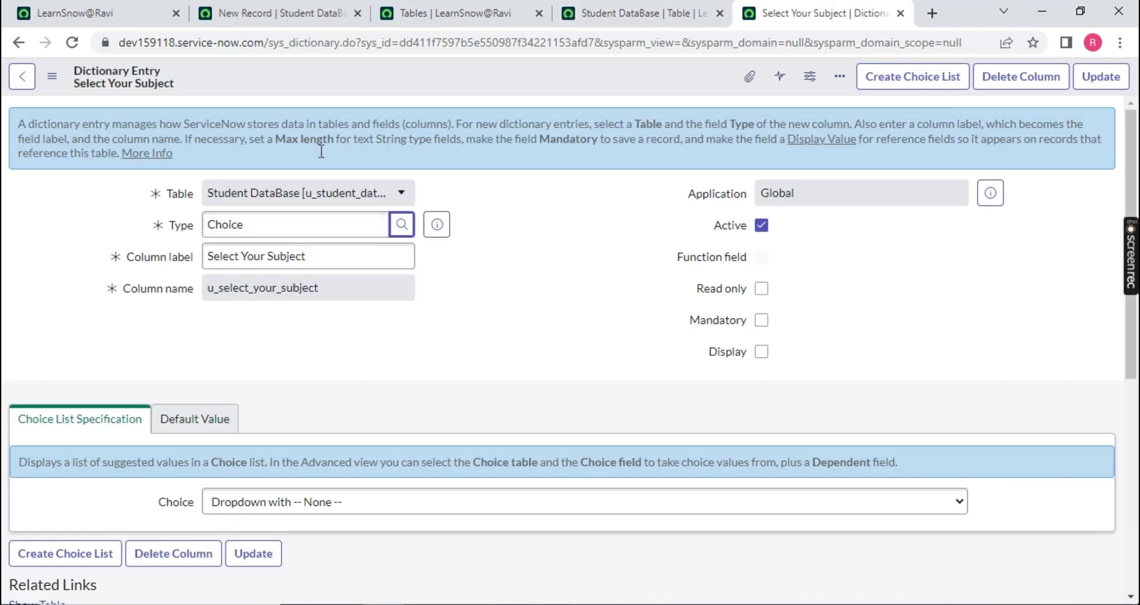
{"action": "left_click_drag", "start_coordinate": [402, 42], "coordinate": [1110, 42]}
{"action": "key", "text": "BackSpace"}
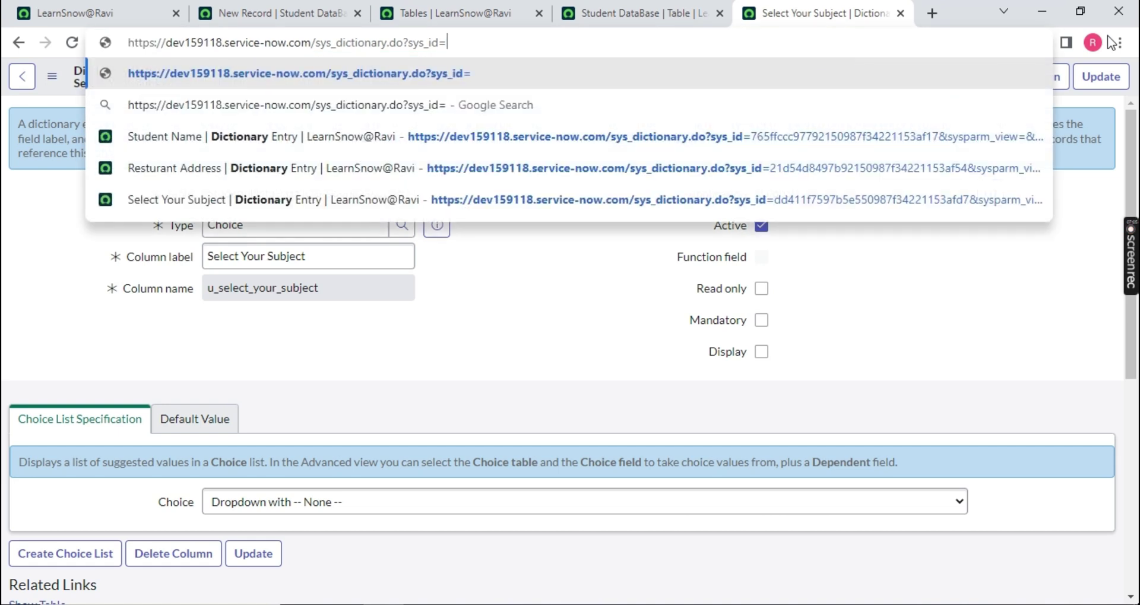
{"action": "type", "text": "-1"}
{"action": "key", "text": "Return"}
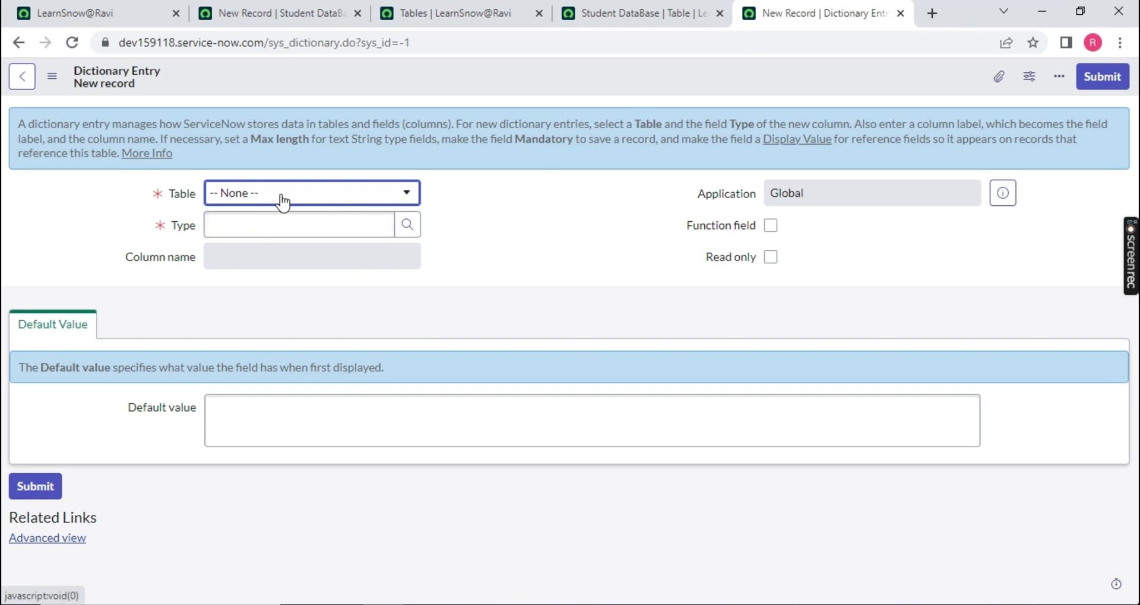
- Assign the new dictionary entry to the Student DataBase table and set its type to Date/Time
{"action": "left_click", "coordinate": [282, 201]}
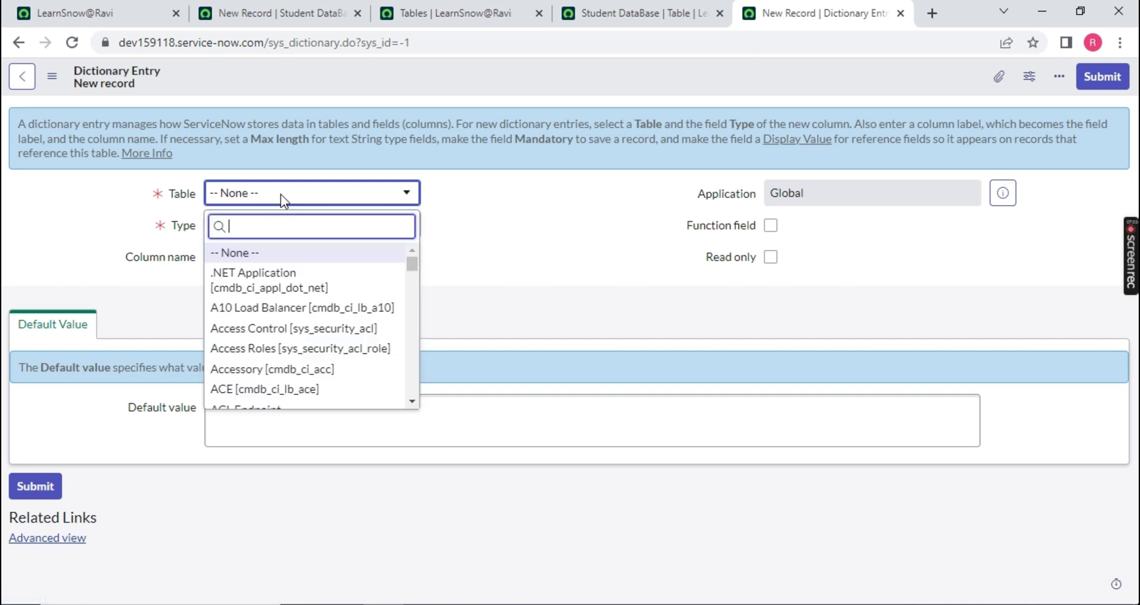
{"action": "type", "text": "student da"}
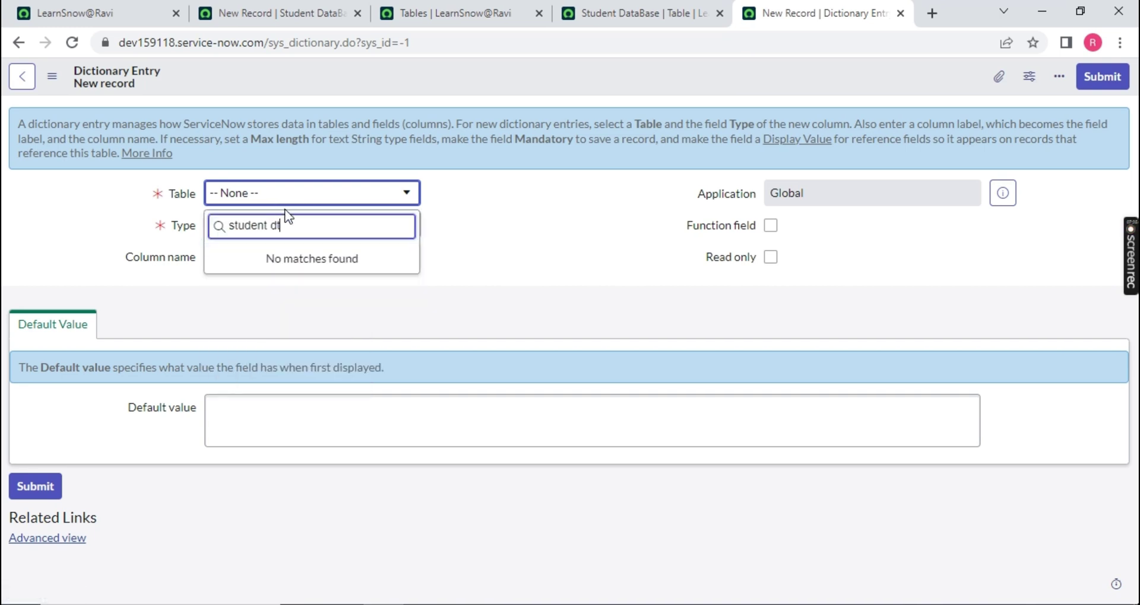
{"action": "left_click", "coordinate": [283, 253]}
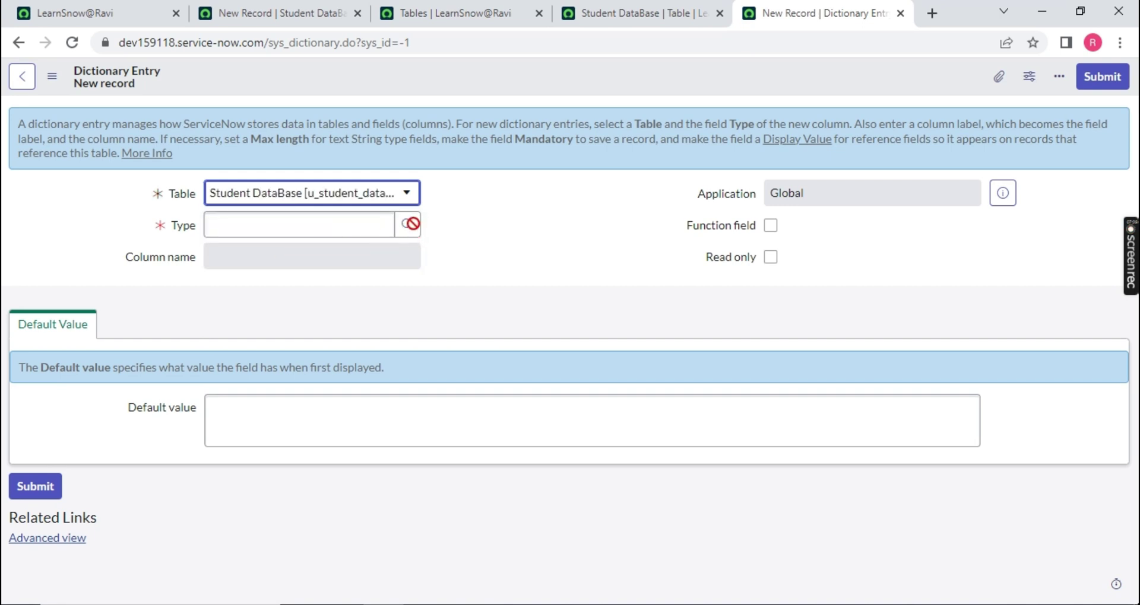
{"action": "key", "text": "Tab"}
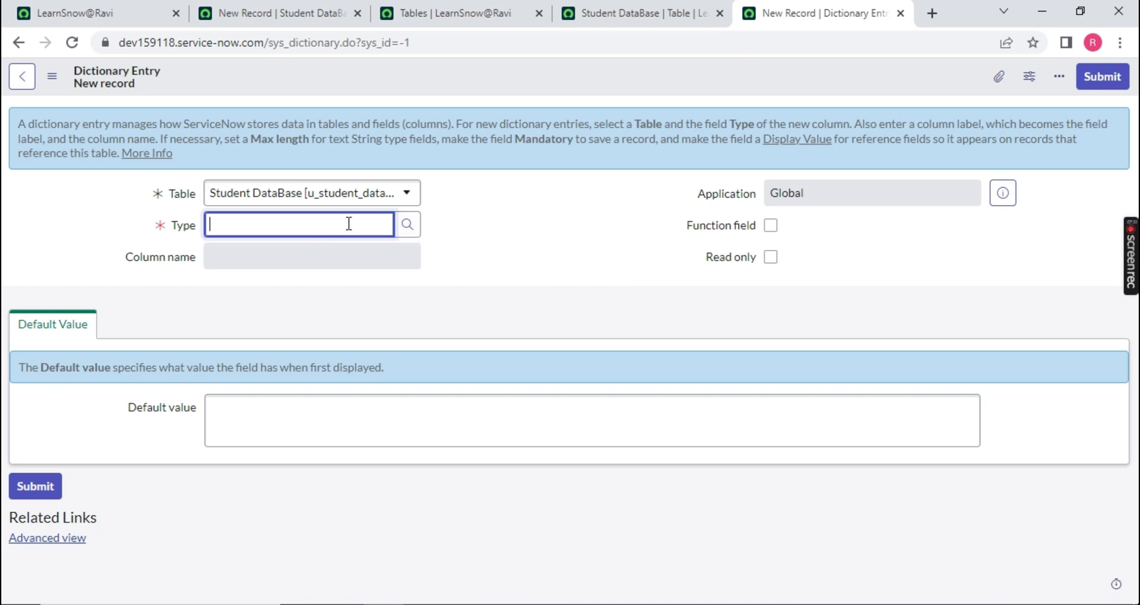
{"action": "type", "text": "date"}
{"action": "left_click", "coordinate": [234, 272]}
{"action": "left_click", "coordinate": [231, 256]}
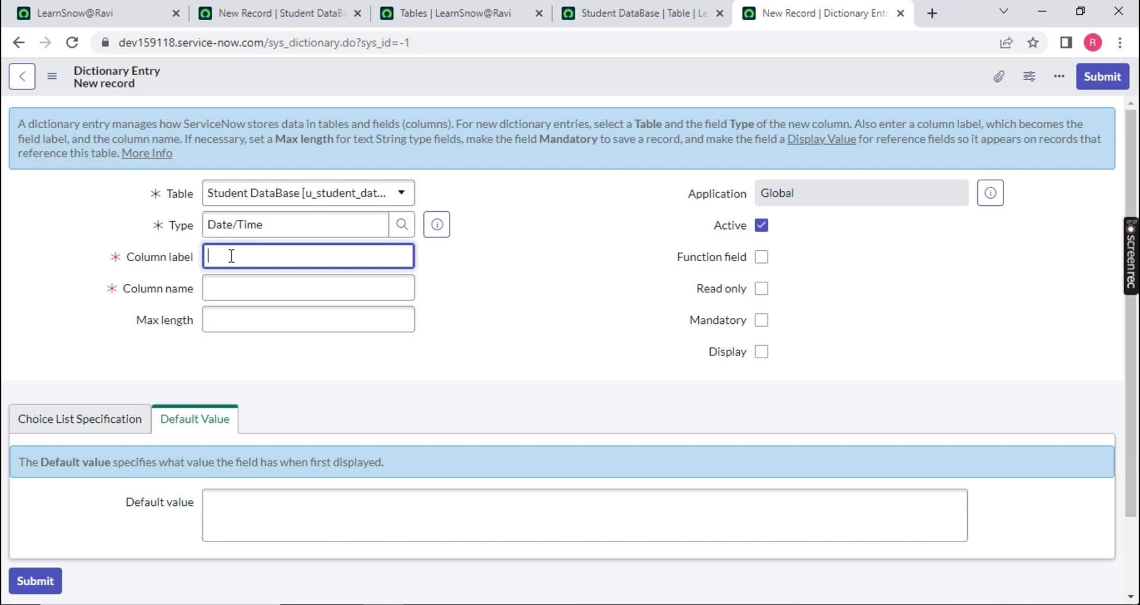
- Label the new column "Registration Date and Time" and save the dictionary entry
{"action": "type", "text": "Registration Date and Time"}
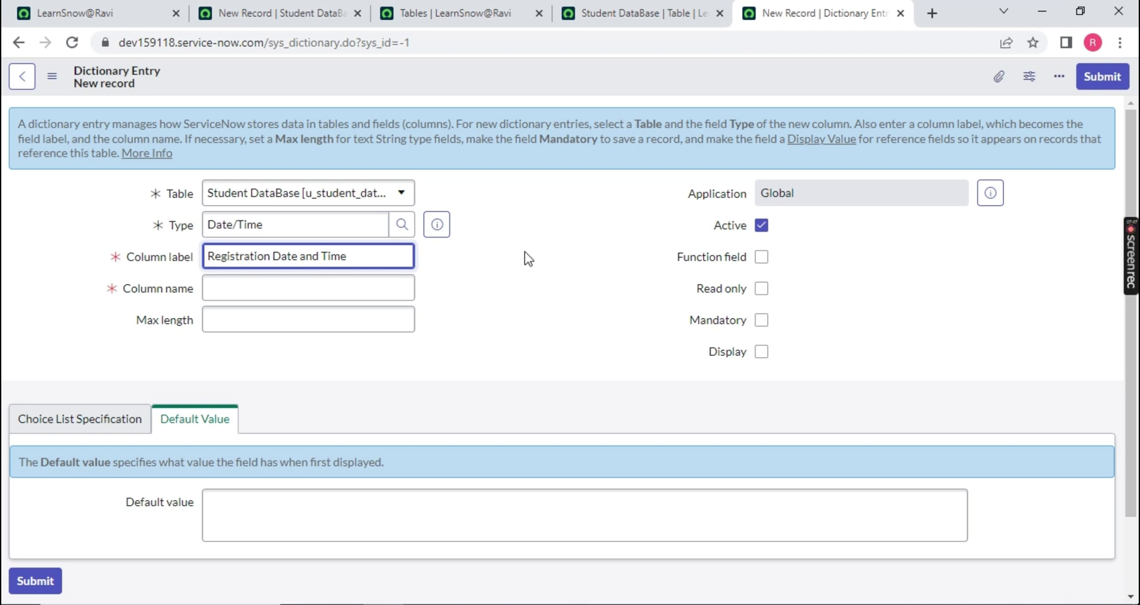
{"action": "left_click", "coordinate": [527, 259]}
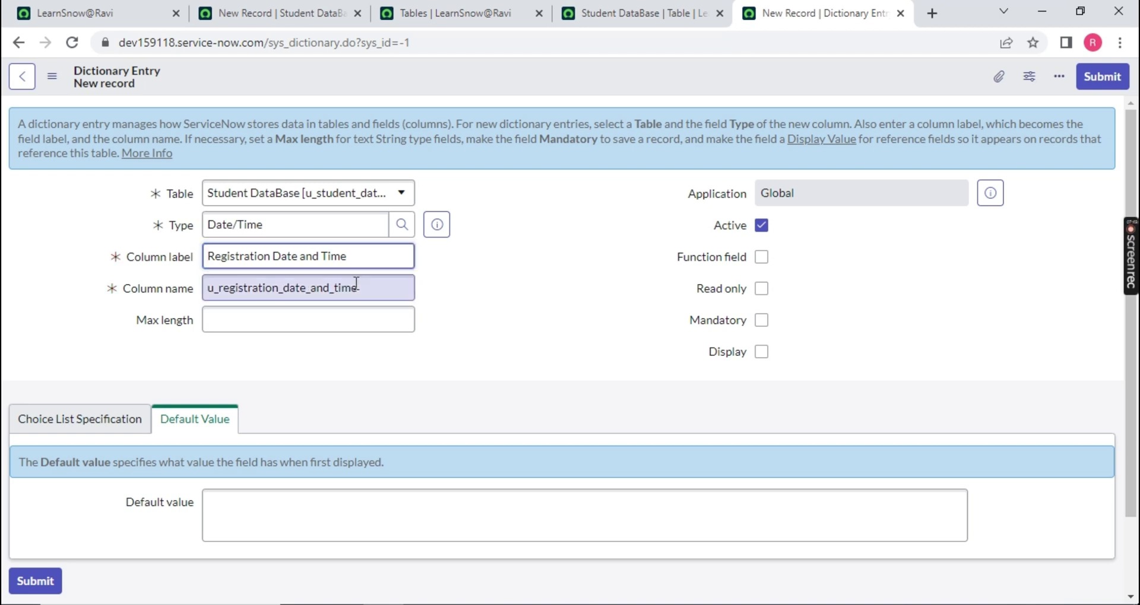
{"action": "right_click", "coordinate": [562, 76]}
{"action": "left_click", "coordinate": [596, 84]}
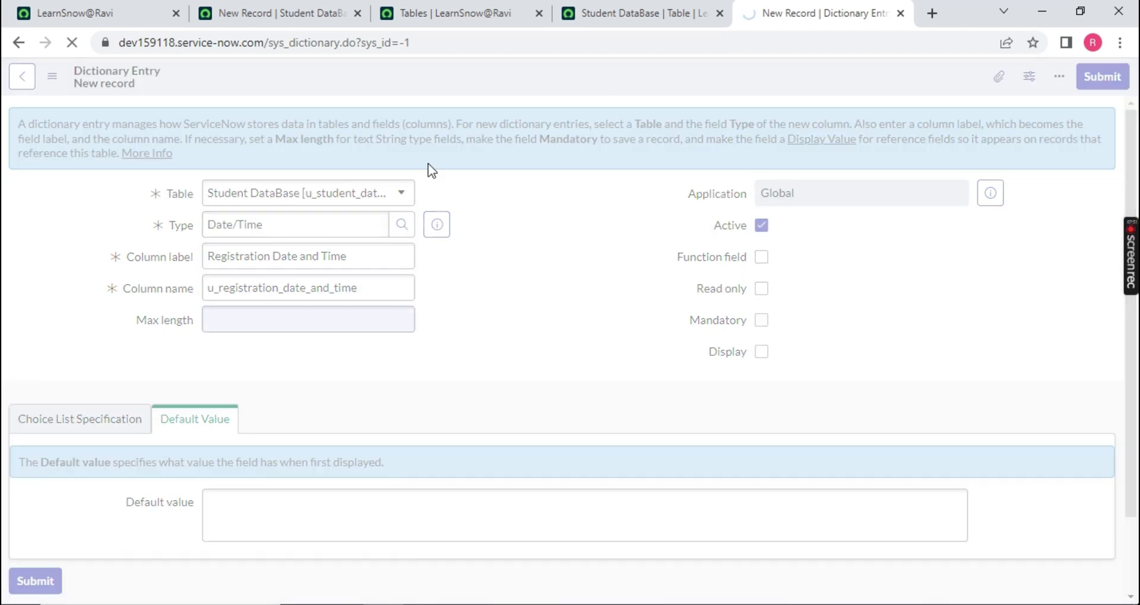
- Refresh the new Student DataBase record form and try the Registration Date and Time calendar with March 26, 2023
{"action": "left_click", "coordinate": [305, 14]}
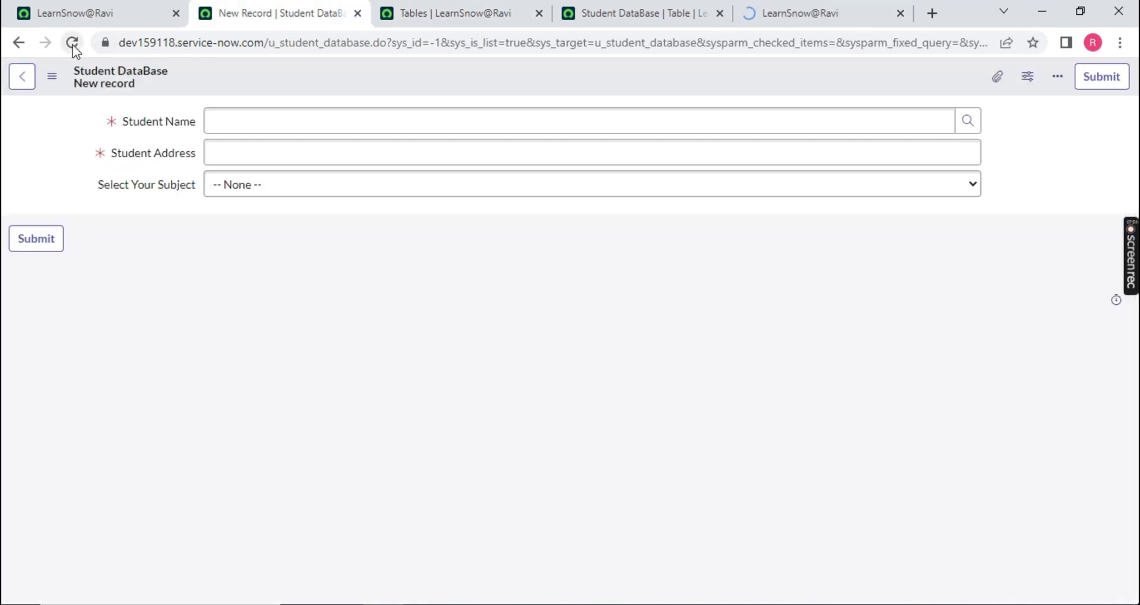
{"action": "left_click", "coordinate": [72, 42]}
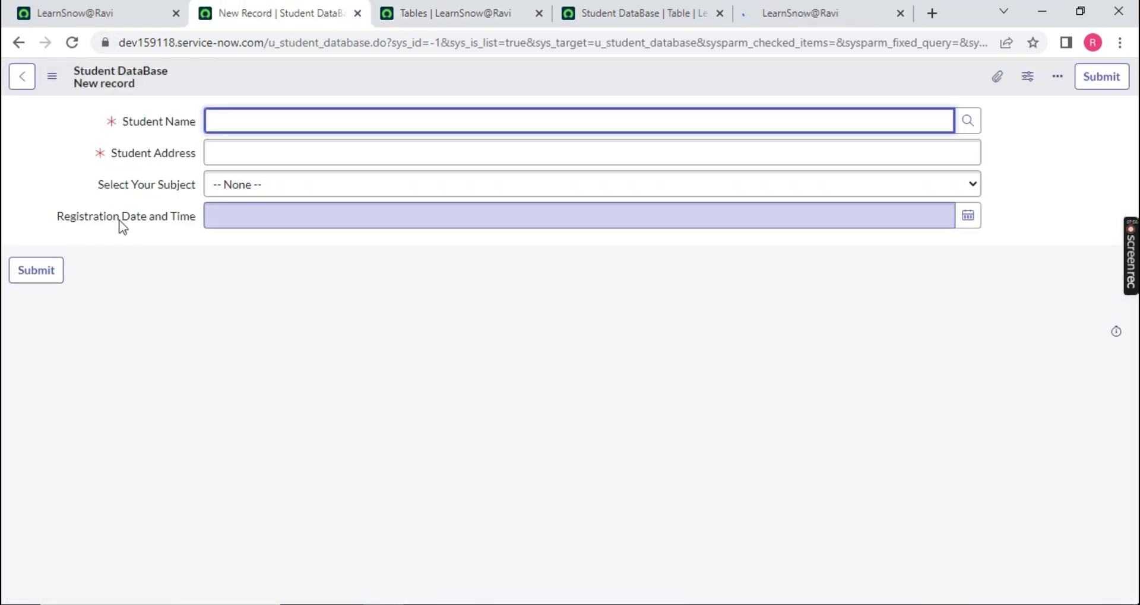
{"action": "left_click", "coordinate": [971, 228]}
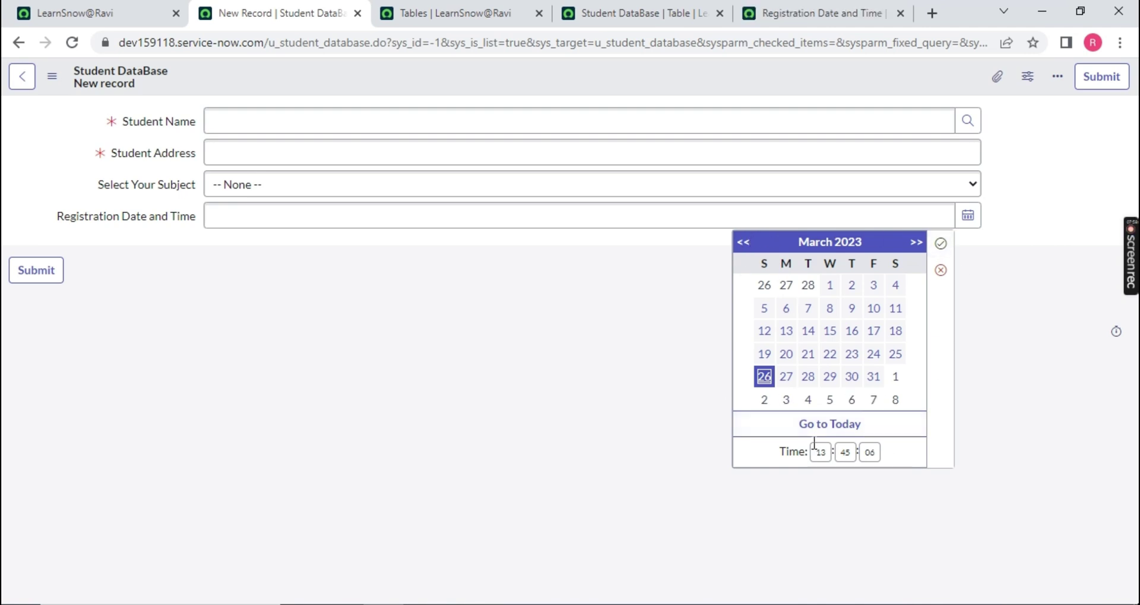
{"action": "left_click", "coordinate": [764, 376]}
- Open another blank Dictionary Entry form by replacing the Registration Date and Time entry's sys_id in the address with -1
{"action": "left_click", "coordinate": [641, 13]}
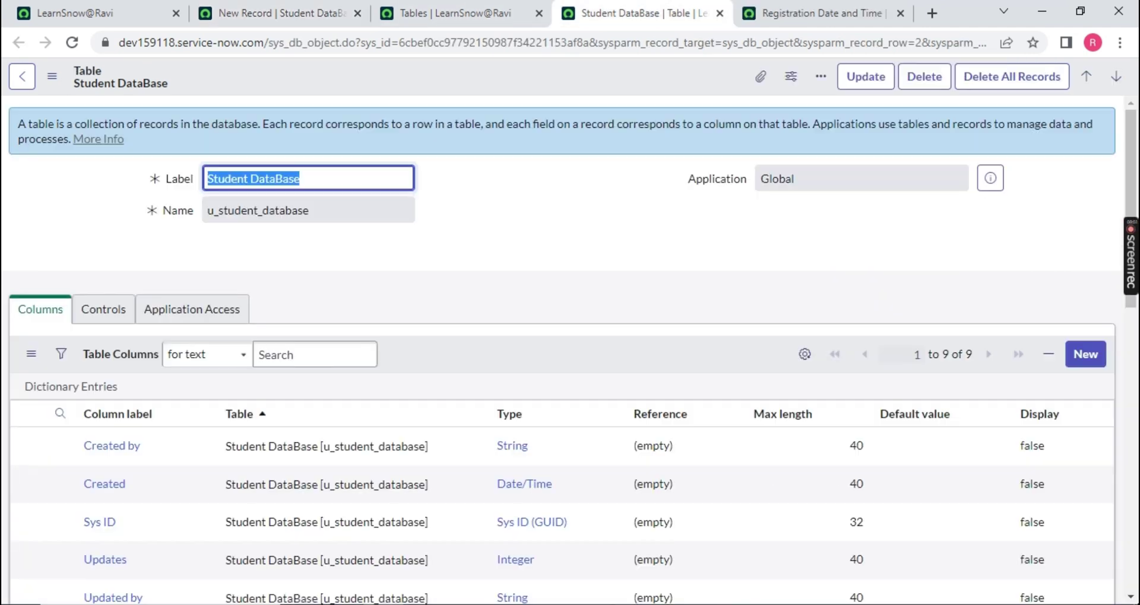
{"action": "left_click", "coordinate": [822, 13]}
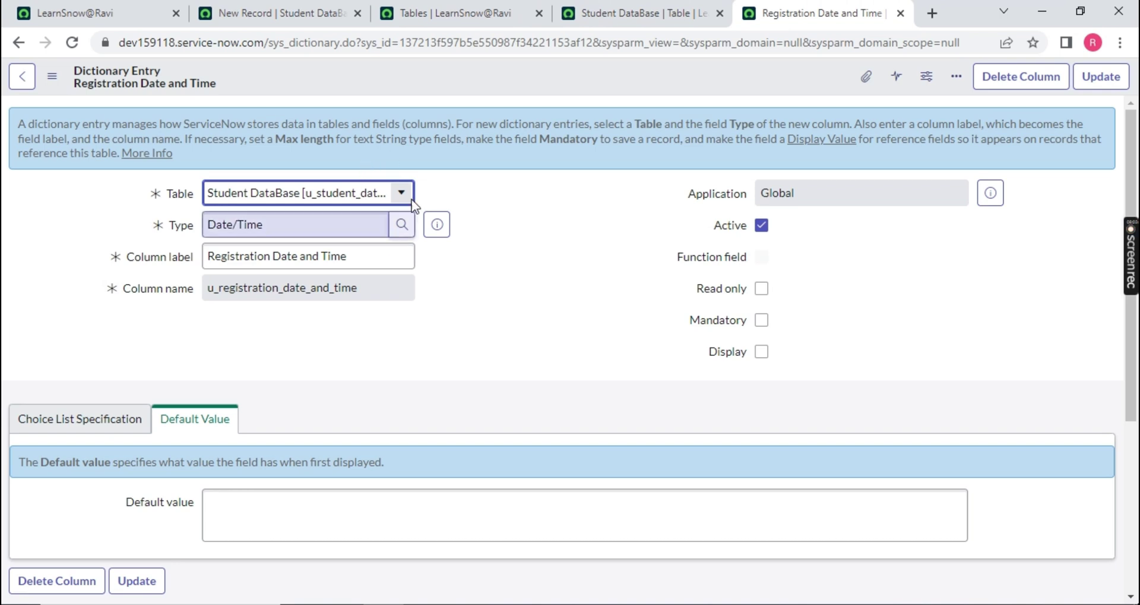
{"action": "left_click_drag", "start_coordinate": [395, 43], "coordinate": [1136, 34]}
{"action": "key", "text": "BackSpace"}
{"action": "type", "text": "-1"}
{"action": "key", "text": "Return"}
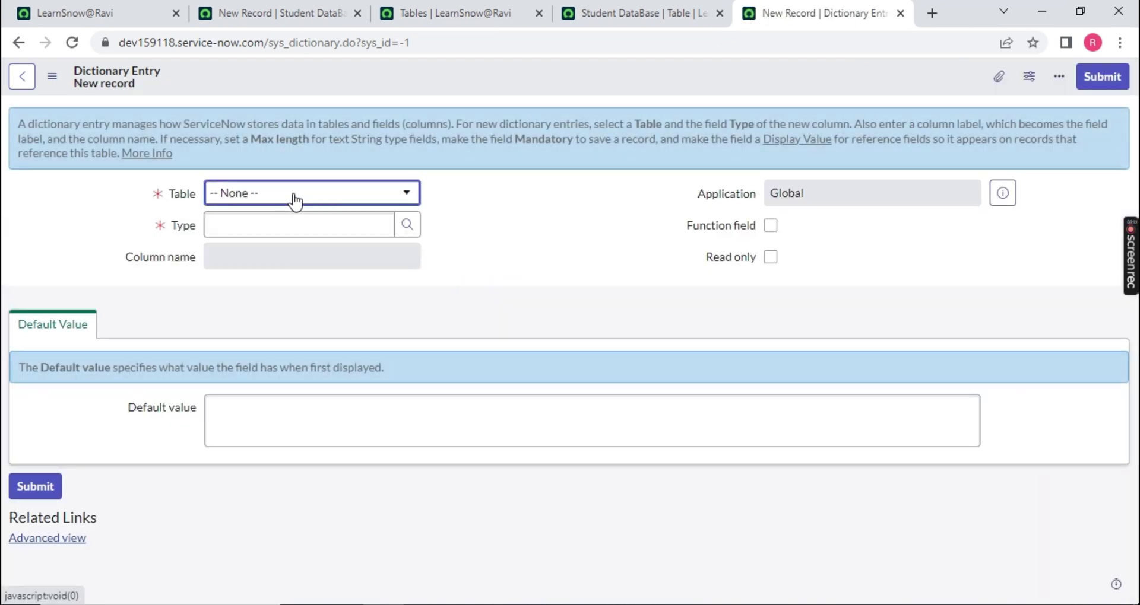
- Set the new dictionary entry's table to Student DataBase and its type to String (Full UTF-8)
{"action": "left_click", "coordinate": [294, 199]}
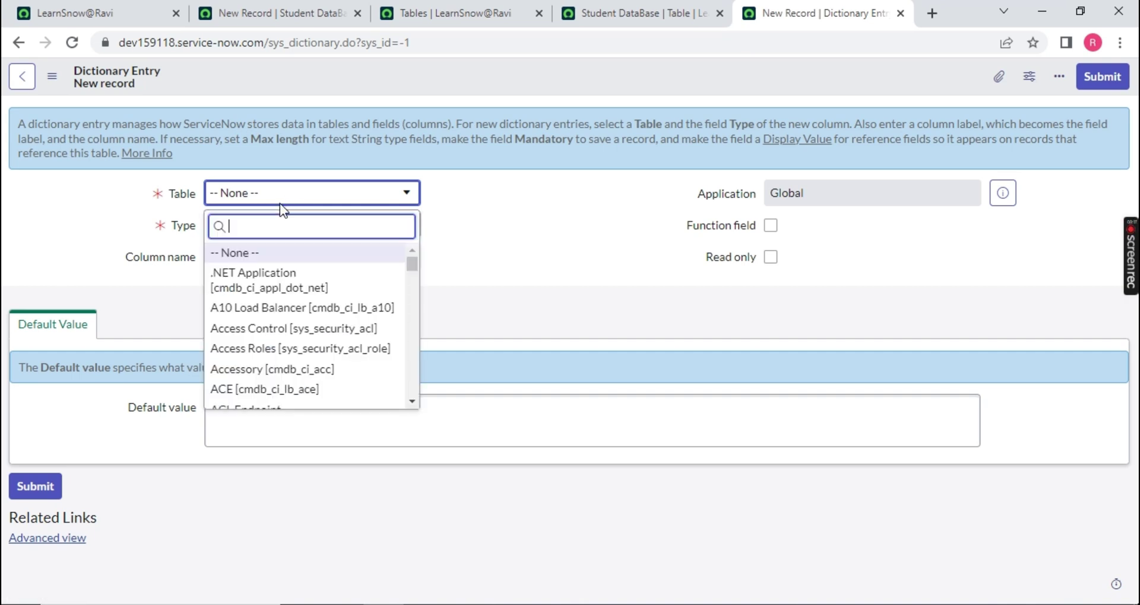
{"action": "type", "text": "student"}
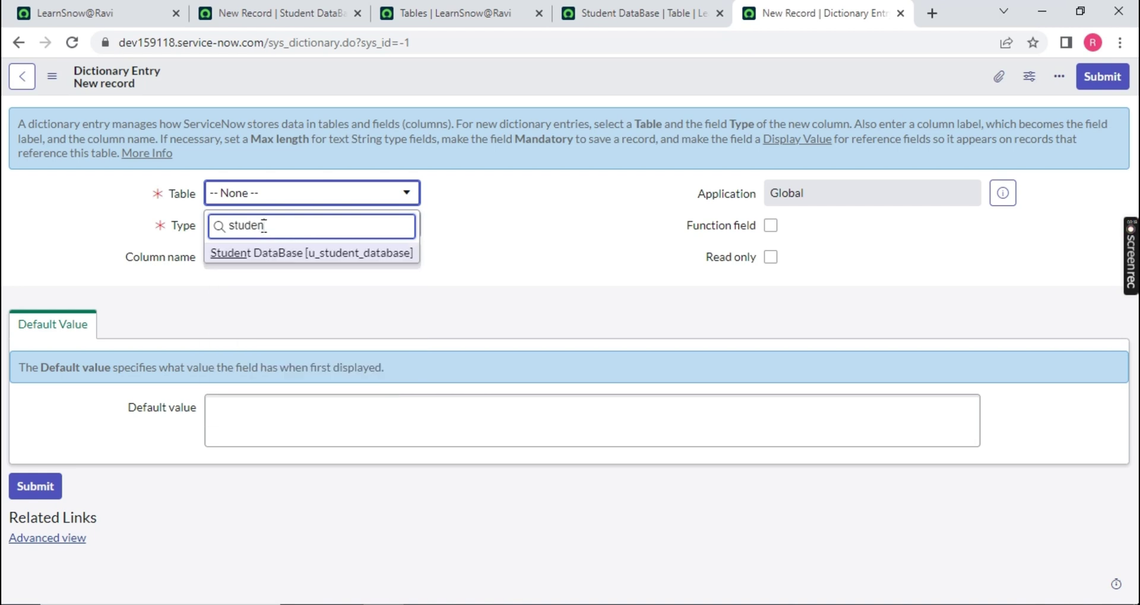
{"action": "left_click", "coordinate": [268, 250]}
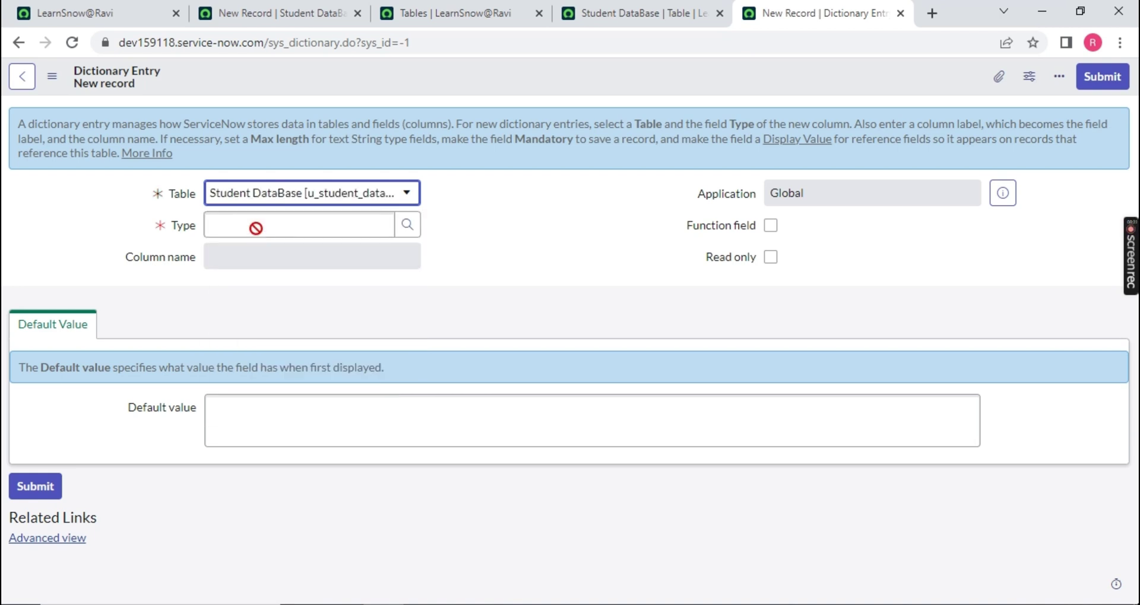
{"action": "left_click", "coordinate": [262, 228]}
{"action": "type", "text": "S"}
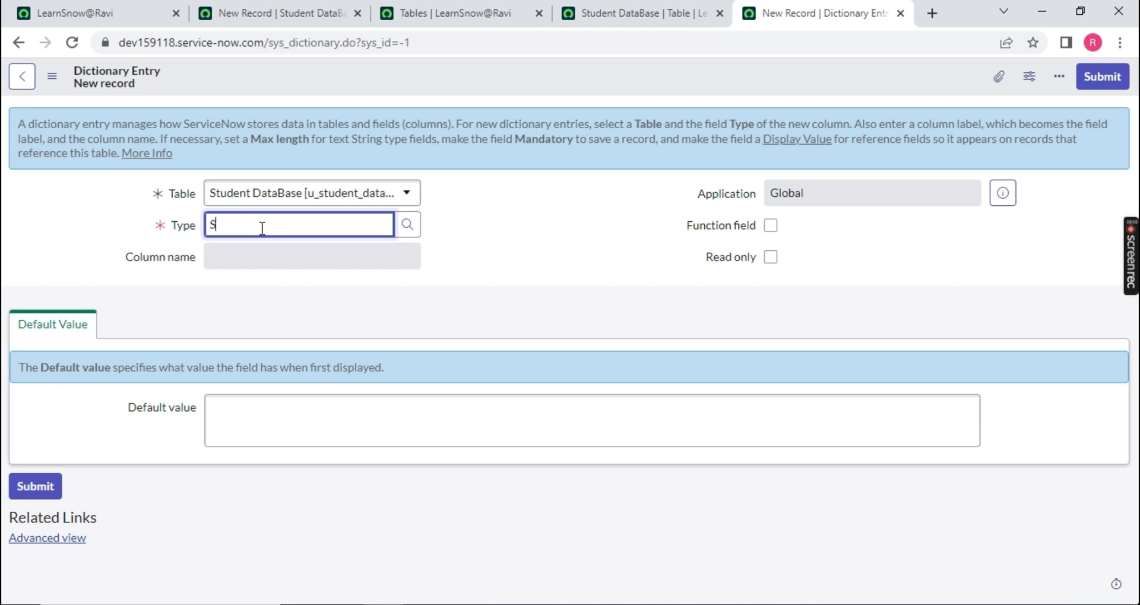
{"action": "type", "text": "tr"}
{"action": "type", "text": "tring"}
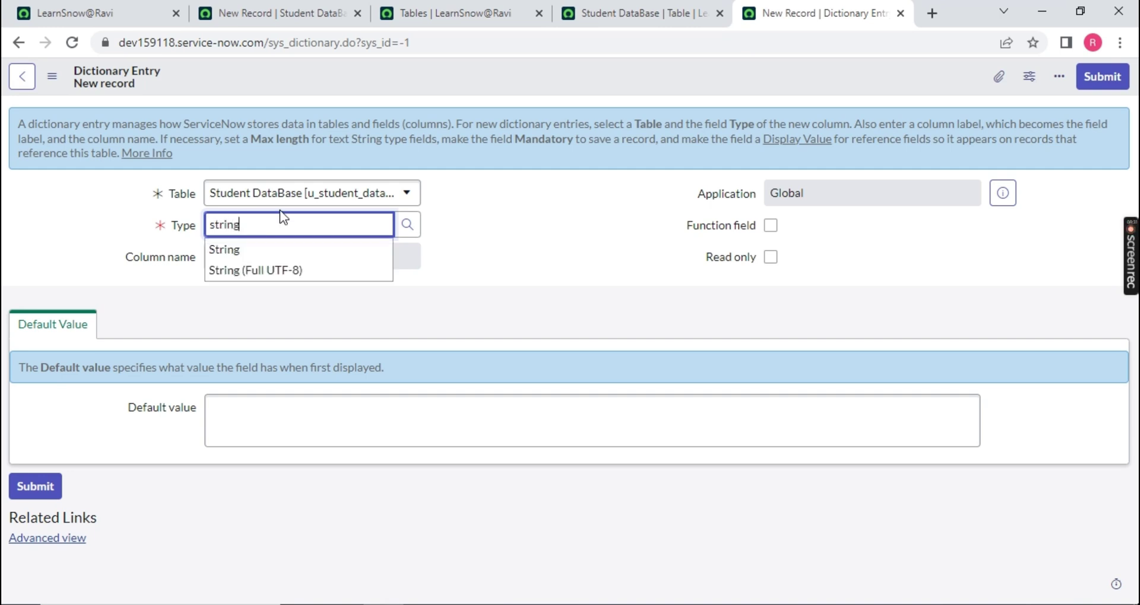
{"action": "left_click", "coordinate": [273, 267]}
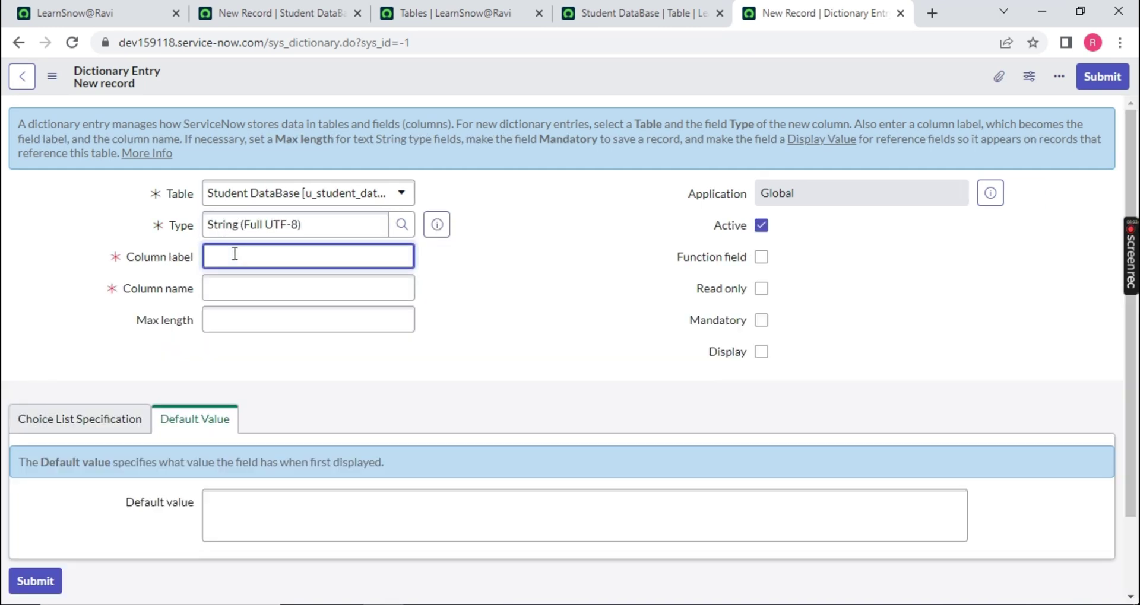
- Label the column "Enter your Phone Number", give it the default value +91, and save the entry
{"action": "type", "text": "Enter your Phone Number"}
{"action": "left_click", "coordinate": [551, 276]}
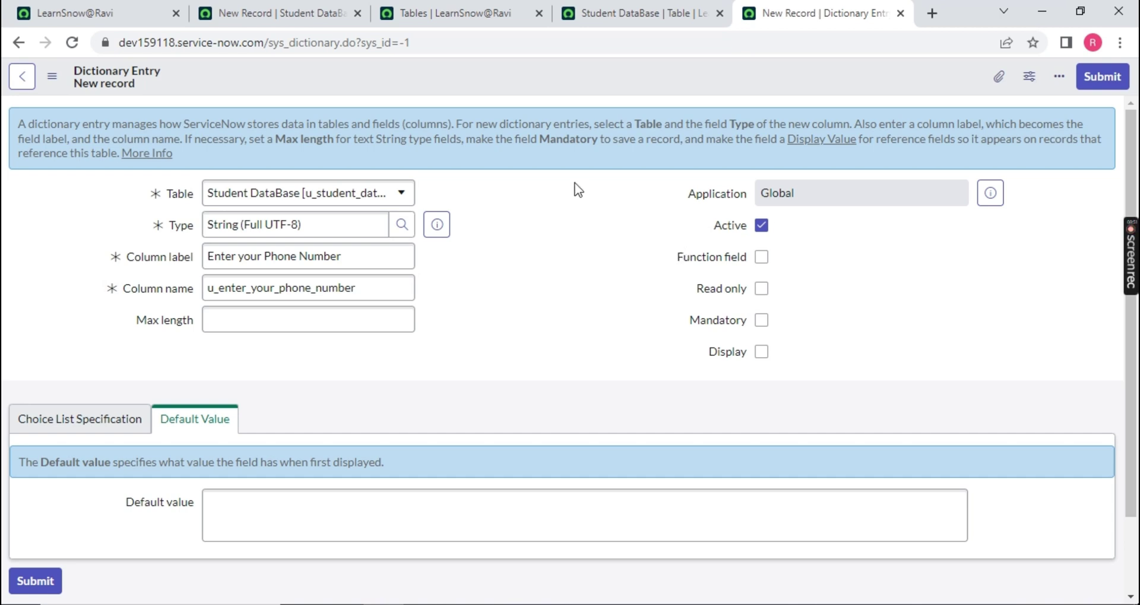
{"action": "left_click", "coordinate": [221, 501]}
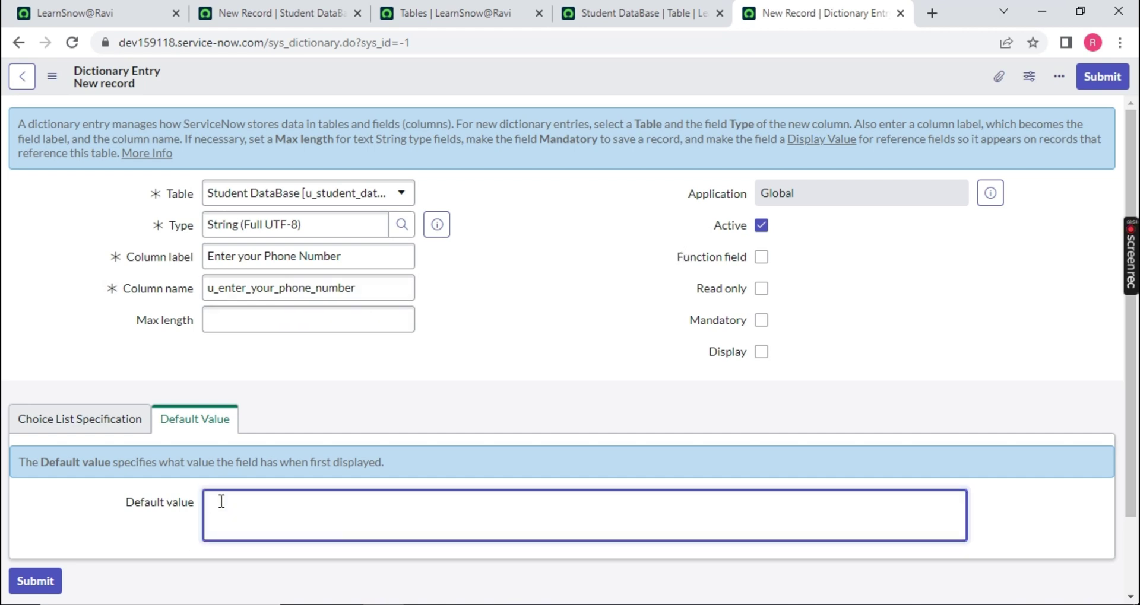
{"action": "type", "text": "+91"}
{"action": "right_click", "coordinate": [584, 76]}
{"action": "left_click", "coordinate": [627, 84]}
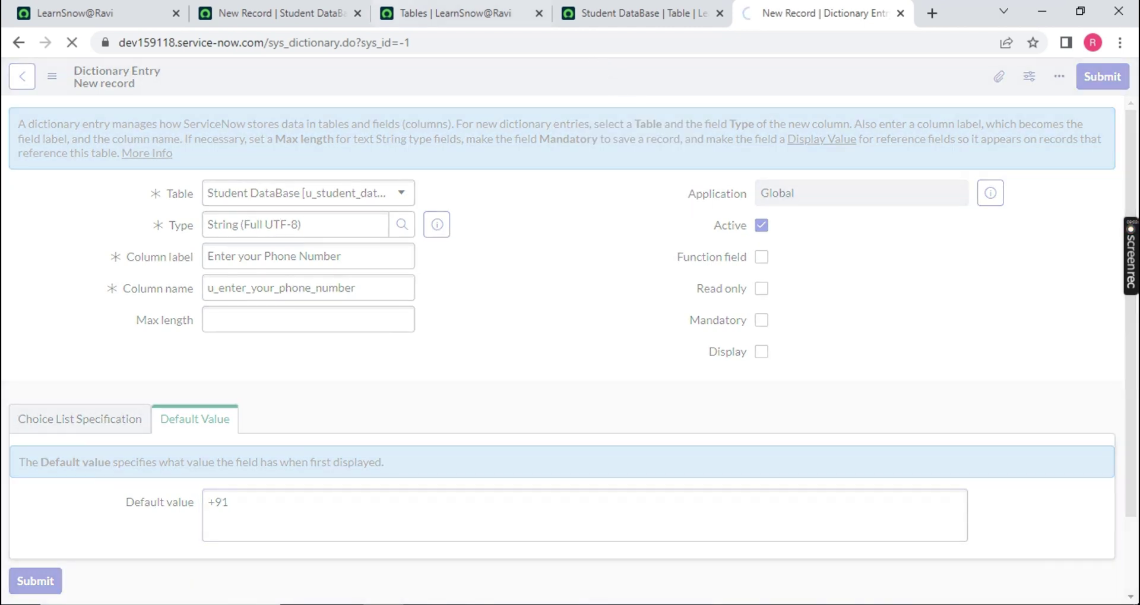
- Reload the new Student DataBase record form, discarding its unsaved date, and check the Enter your Phone Number field
{"action": "left_click", "coordinate": [247, 12]}
{"action": "left_click", "coordinate": [70, 43]}
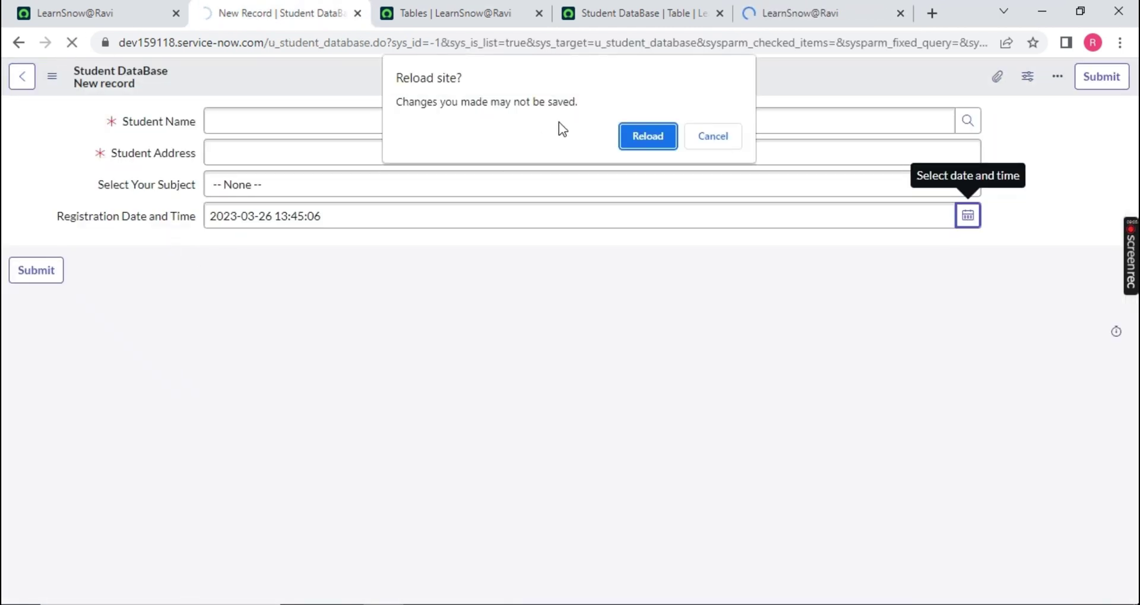
{"action": "left_click", "coordinate": [645, 135]}
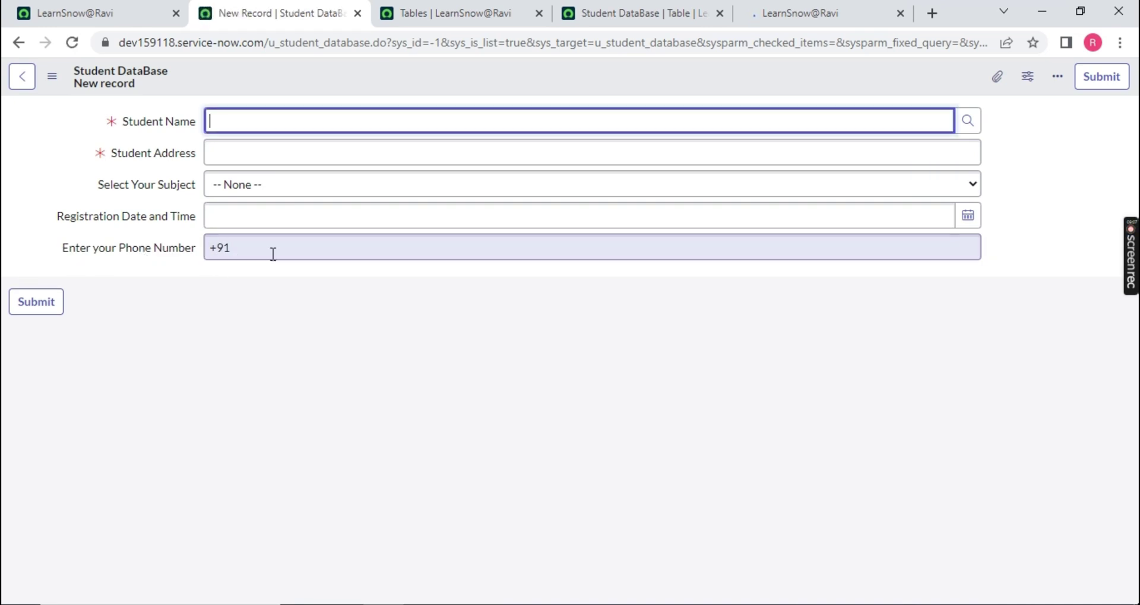
- Try adding digits after the default prefix in the Enter your Phone Number field, and delete the trial digits
{"action": "left_click", "coordinate": [270, 251]}
{"action": "type", "text": "983526"}
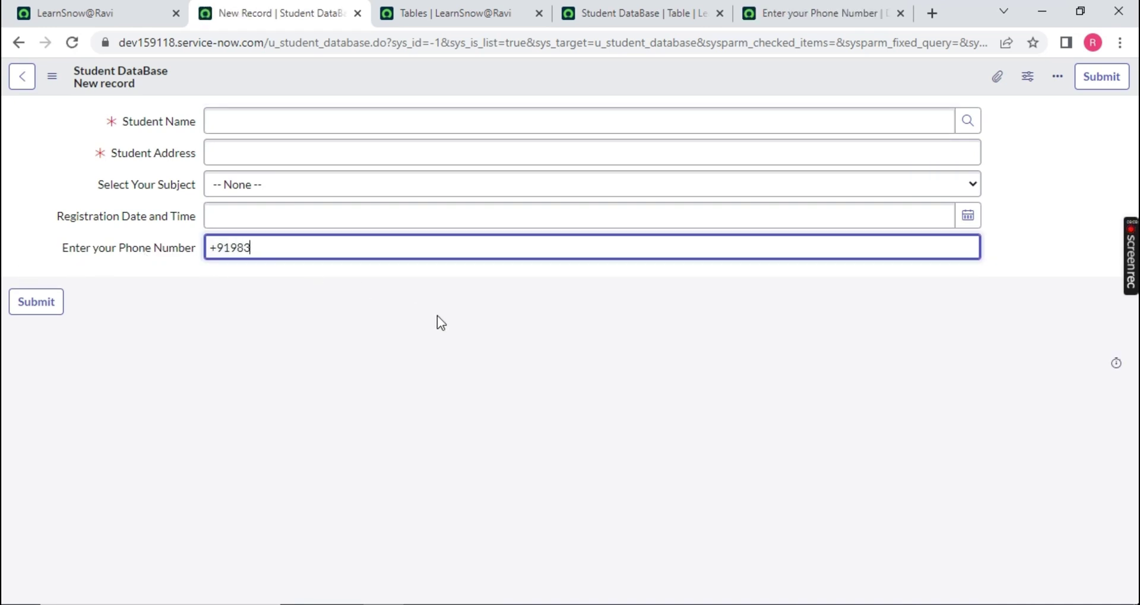
{"action": "key", "text": "BackSpace"}
{"action": "key", "text": "BackSpace"}
{"action": "key", "text": "BackSpace"}
{"action": "key", "text": "BackSpace"}
{"action": "key", "text": "BackSpace"}
{"action": "left_click_drag", "start_coordinate": [283, 245], "coordinate": [68, 234]}
{"action": "left_click", "coordinate": [36, 301]}
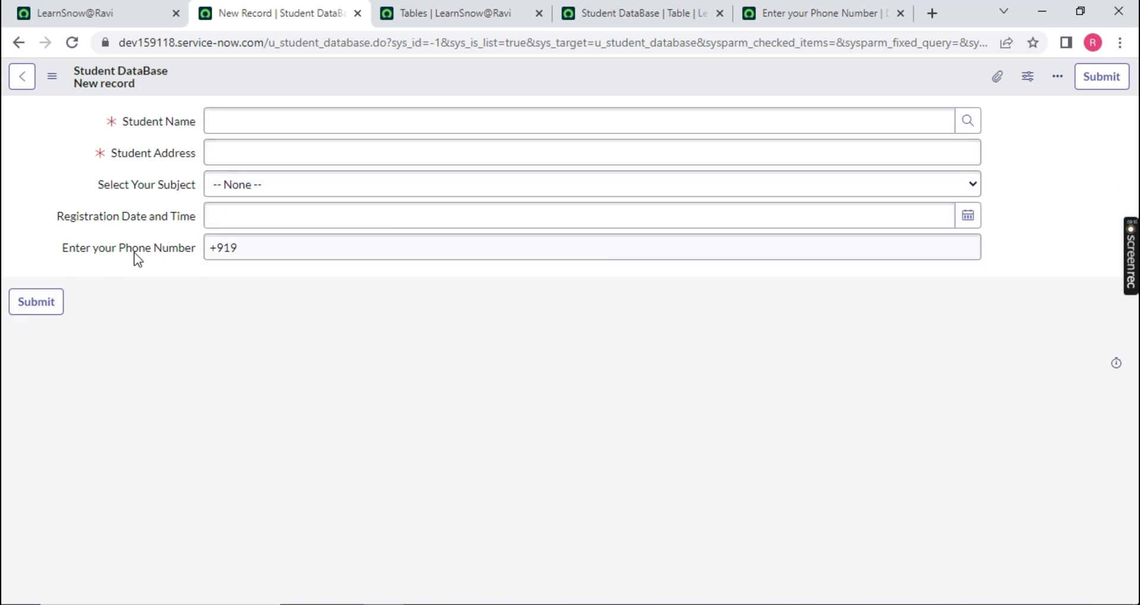
- Open a blank Dictionary Entry form by replacing the Enter your Phone Number entry's sys_id in the address with -1
{"action": "left_click", "coordinate": [679, 15]}
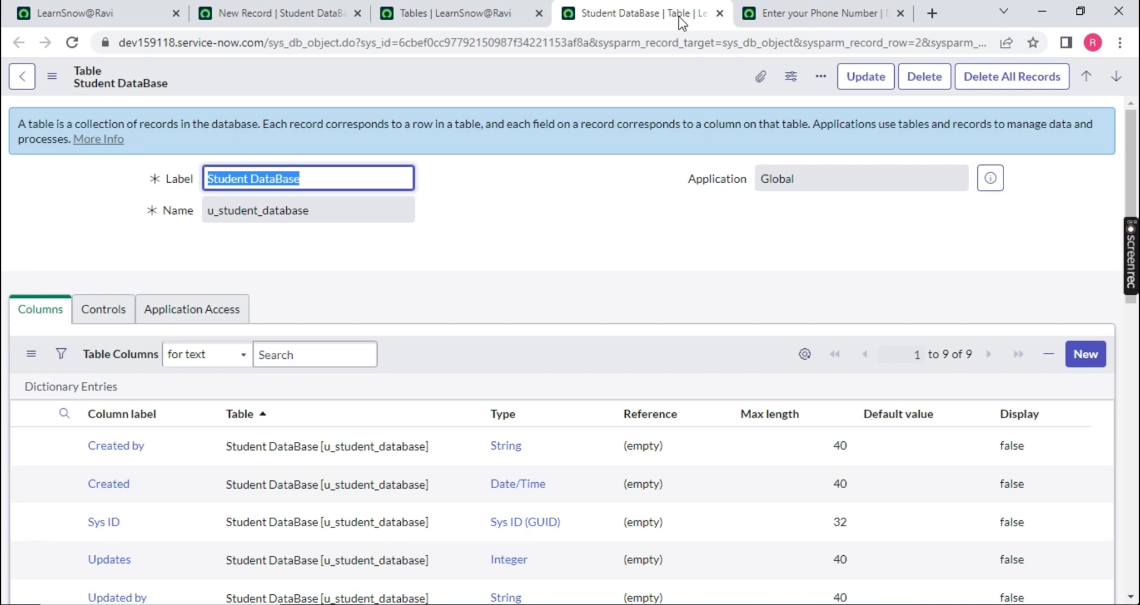
{"action": "left_click", "coordinate": [813, 13]}
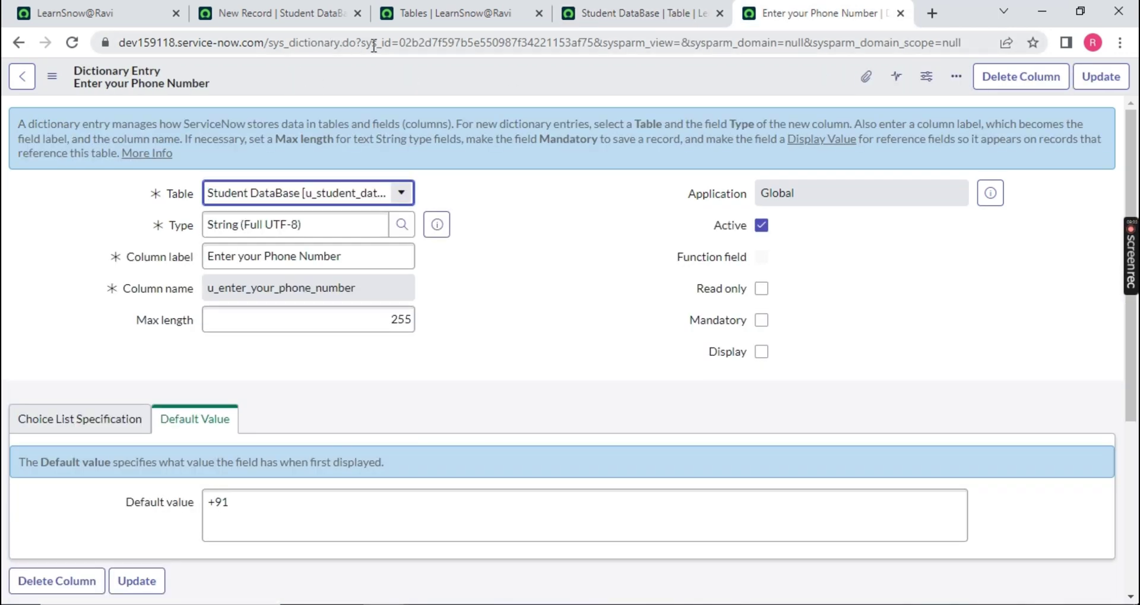
{"action": "left_click_drag", "start_coordinate": [399, 43], "coordinate": [1135, 42]}
{"action": "key", "text": "BackSpace"}
{"action": "type", "text": "-1"}
{"action": "key", "text": "Return"}
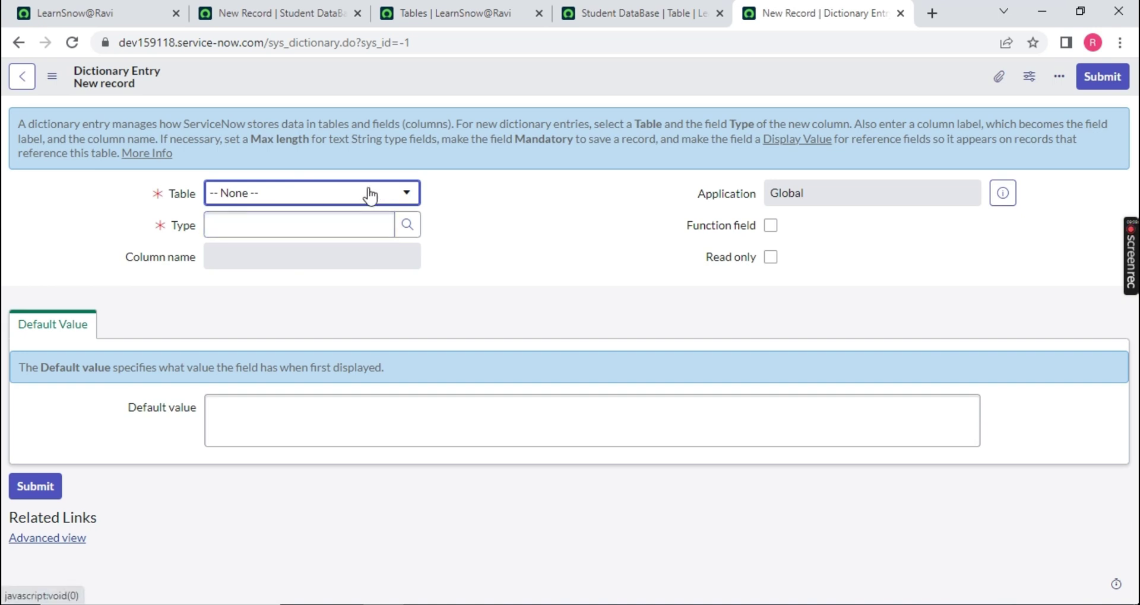
- Set the new dictionary entry's table to Student DataBase [u_student_database] and its type to Image
{"action": "left_click", "coordinate": [370, 194]}
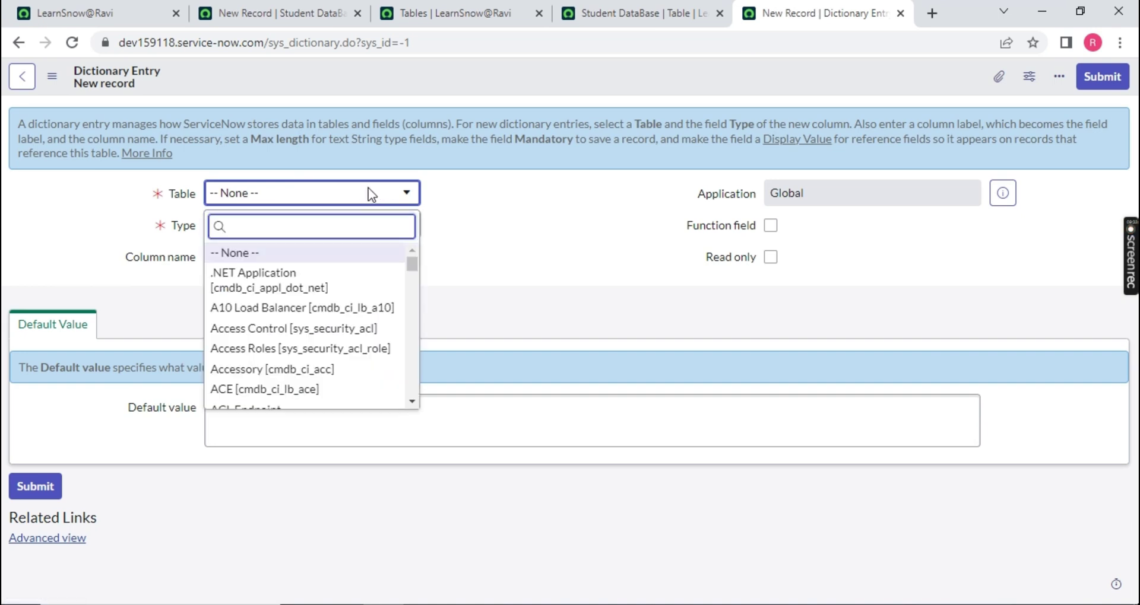
{"action": "type", "text": "student"}
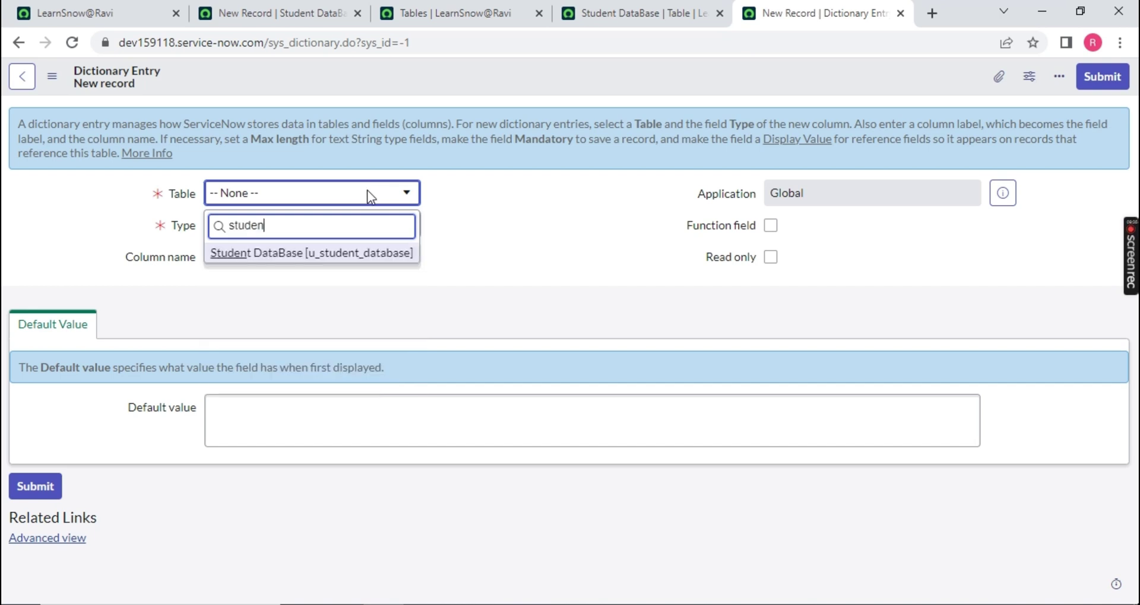
{"action": "left_click", "coordinate": [307, 254]}
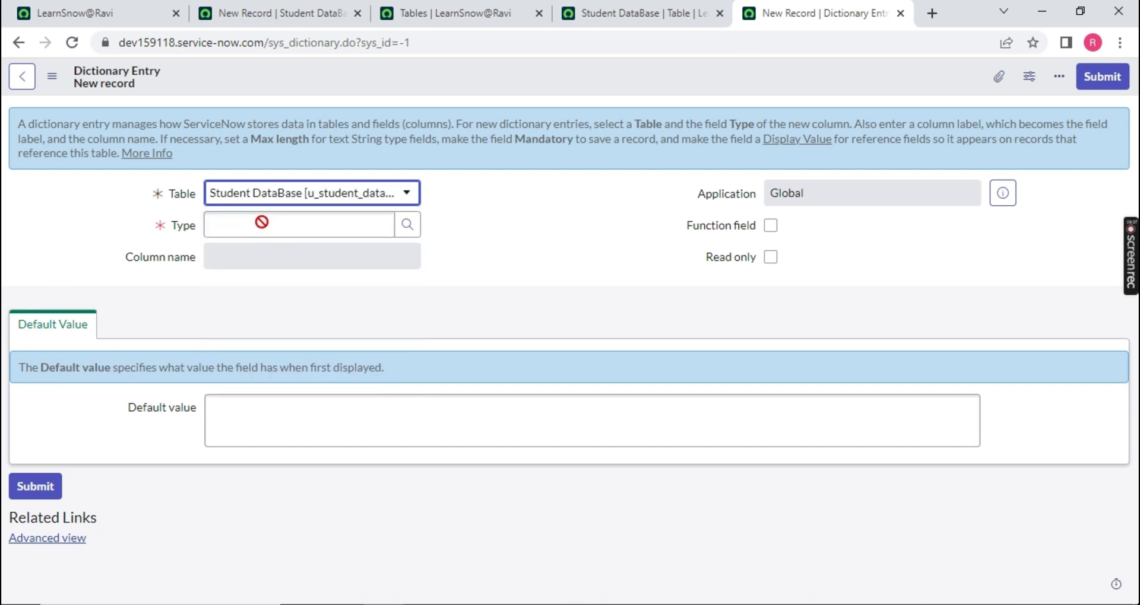
{"action": "left_click", "coordinate": [259, 226]}
{"action": "type", "text": "image"}
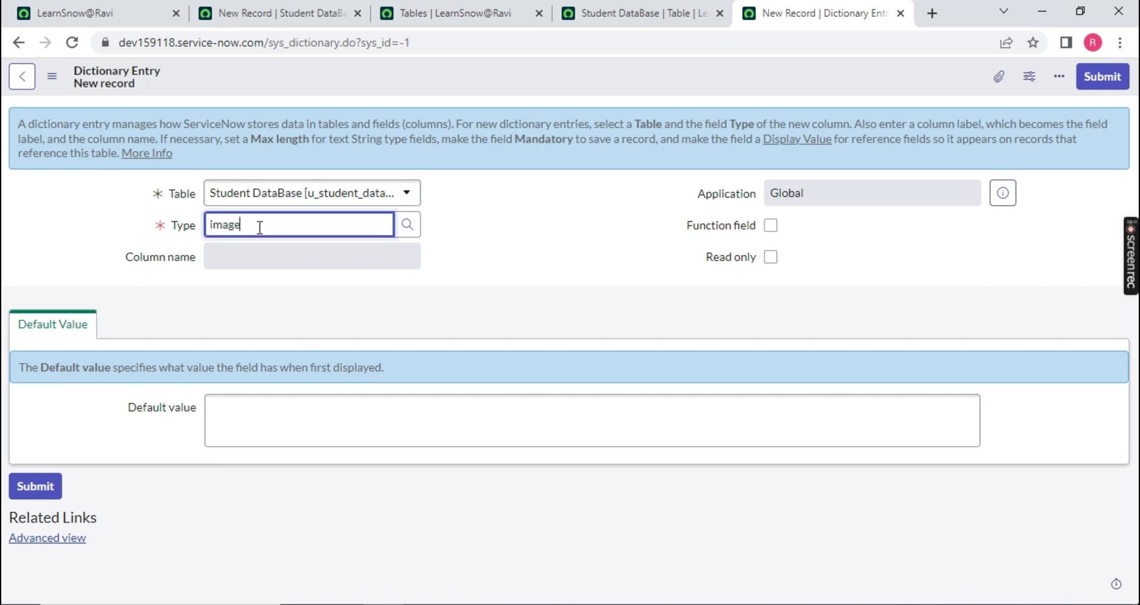
{"action": "left_click", "coordinate": [252, 249]}
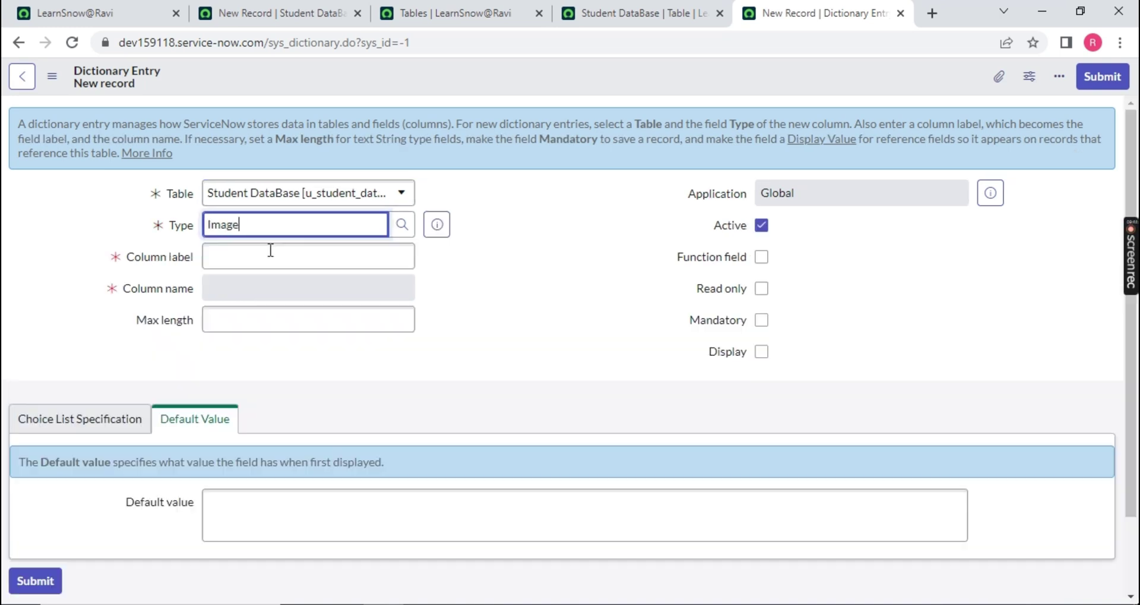
- Label the column "Uplaod Your Recent Picture" and submit the dictionary entry
{"action": "left_click", "coordinate": [243, 253]}
{"action": "type", "text": "Uplao"}
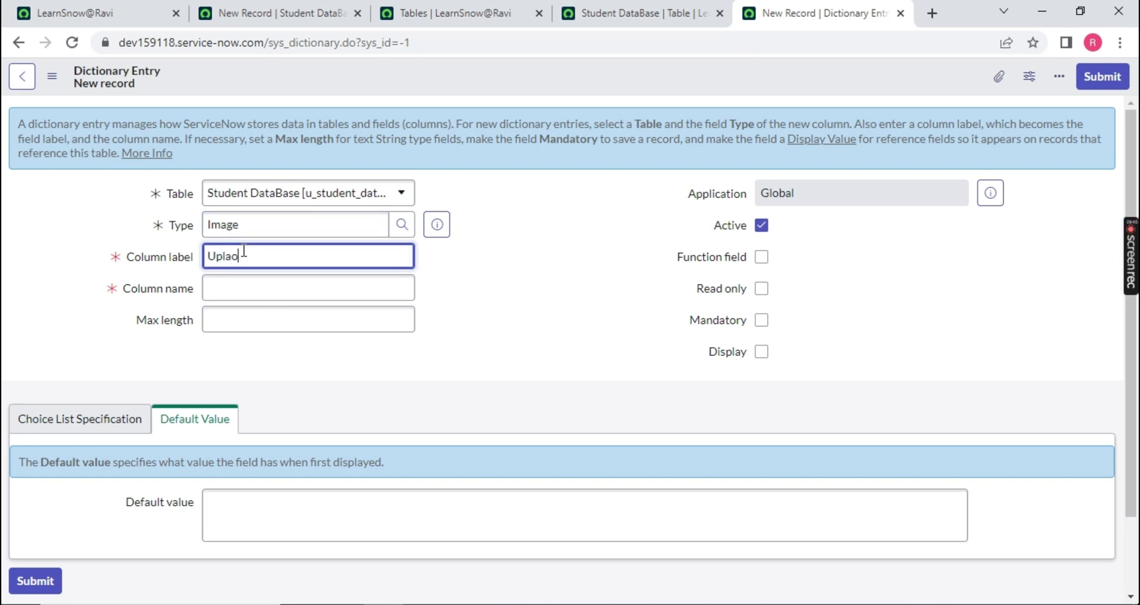
{"action": "type", "text": "d Your Recent Picture"}
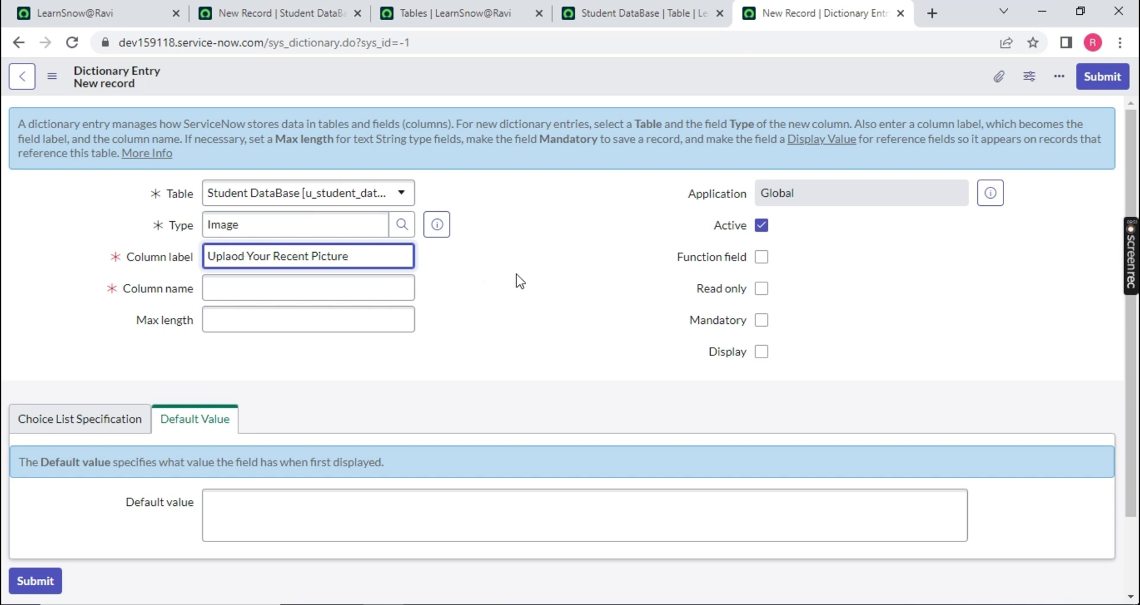
{"action": "left_click", "coordinate": [520, 281]}
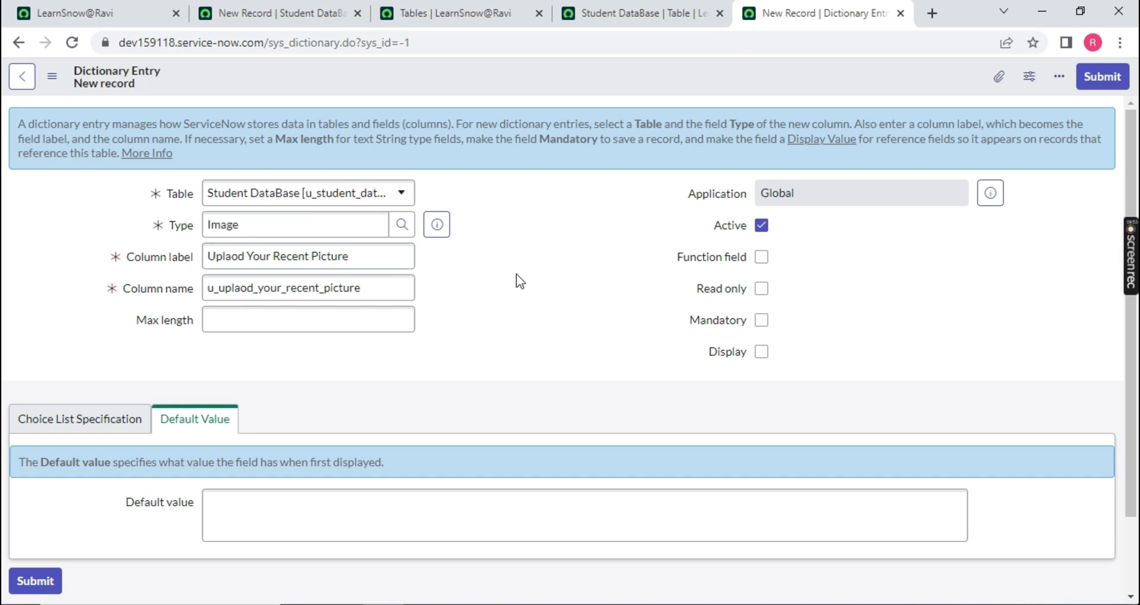
{"action": "left_click", "coordinate": [1103, 85]}
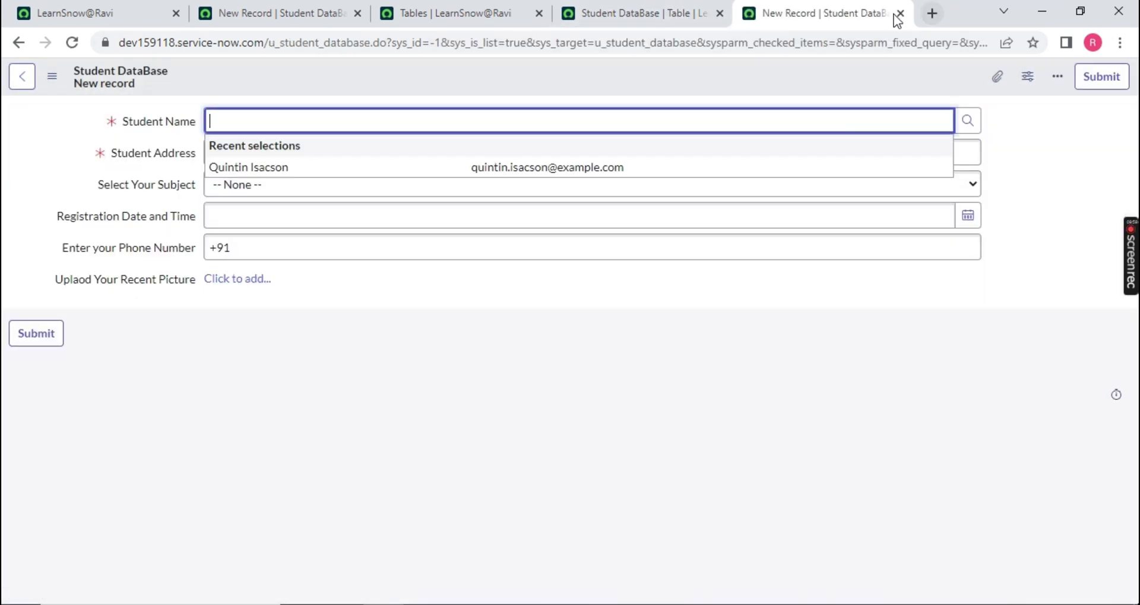
- Close the extra record form tab and reload the original new Student DataBase record form, discarding its unsaved changes
{"action": "left_click", "coordinate": [899, 14]}
{"action": "left_click", "coordinate": [285, 13]}
{"action": "left_click", "coordinate": [72, 42]}
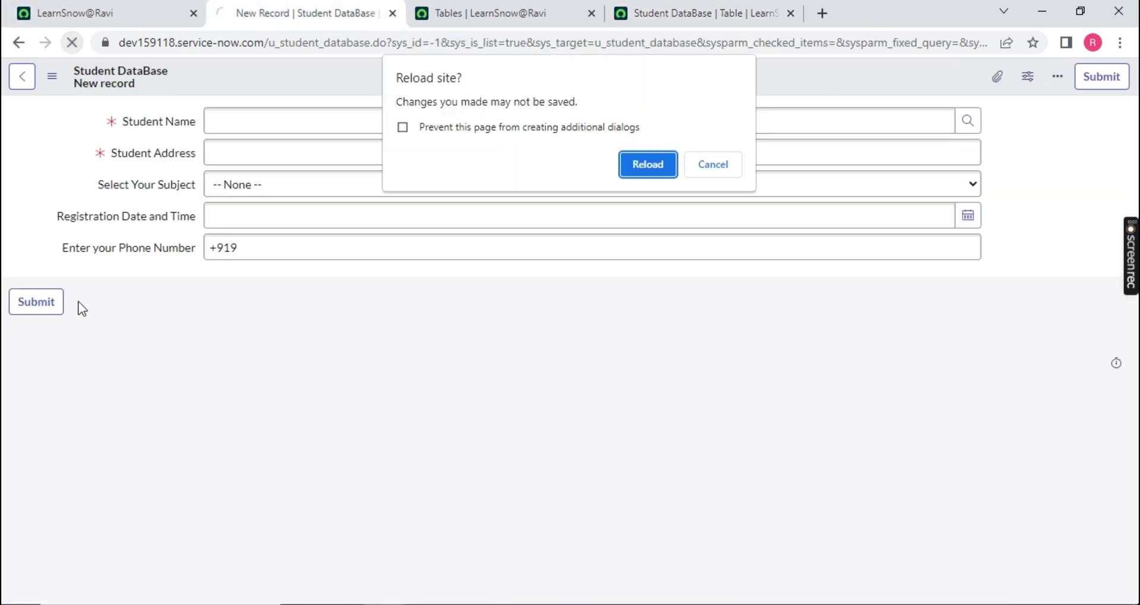
{"action": "left_click", "coordinate": [644, 161]}
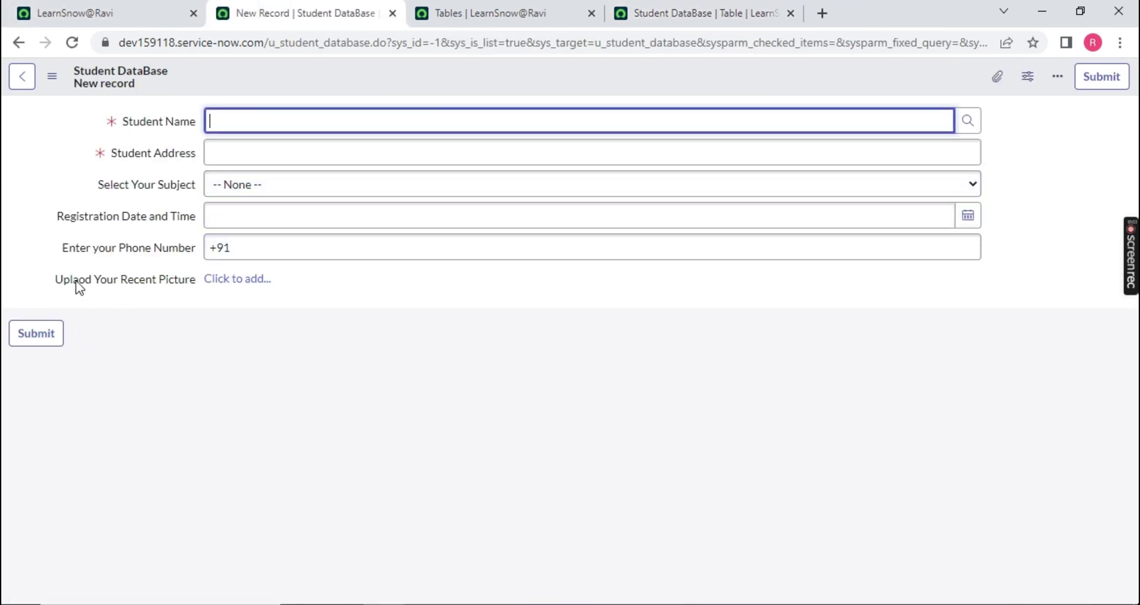
{"action": "left_click", "coordinate": [555, 510]}
- Choose the student from the user list, enter Bangalore as the Student Address and select ServiceNow as the subject
{"action": "left_click", "coordinate": [977, 127]}
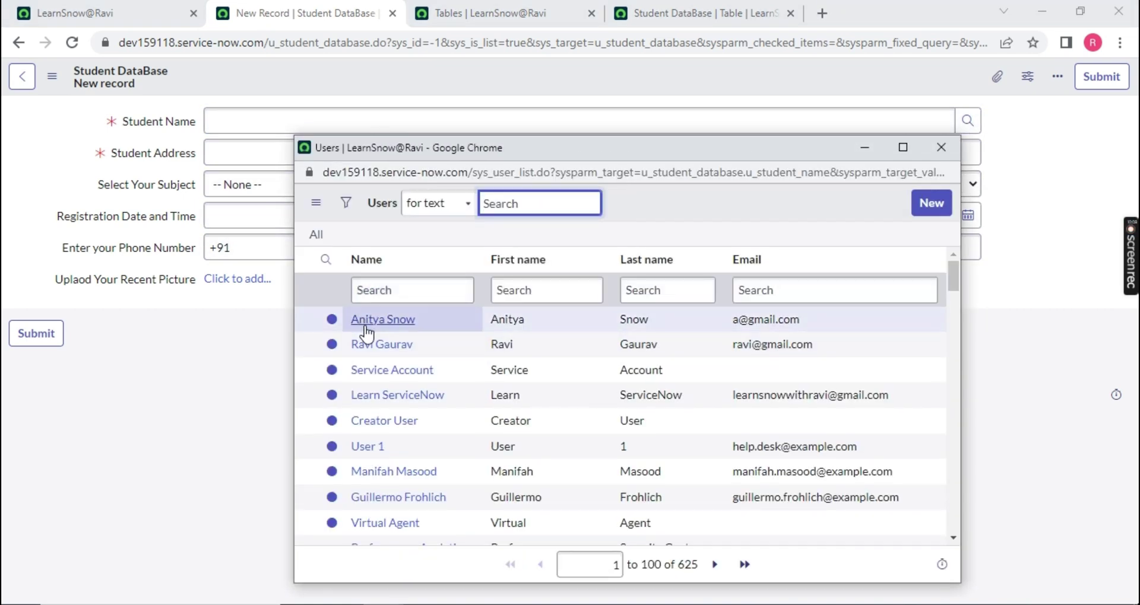
{"action": "left_click", "coordinate": [375, 345]}
{"action": "left_click", "coordinate": [402, 151]}
{"action": "type", "text": "Bangalore"}
{"action": "left_click", "coordinate": [382, 184]}
{"action": "left_click", "coordinate": [317, 220]}
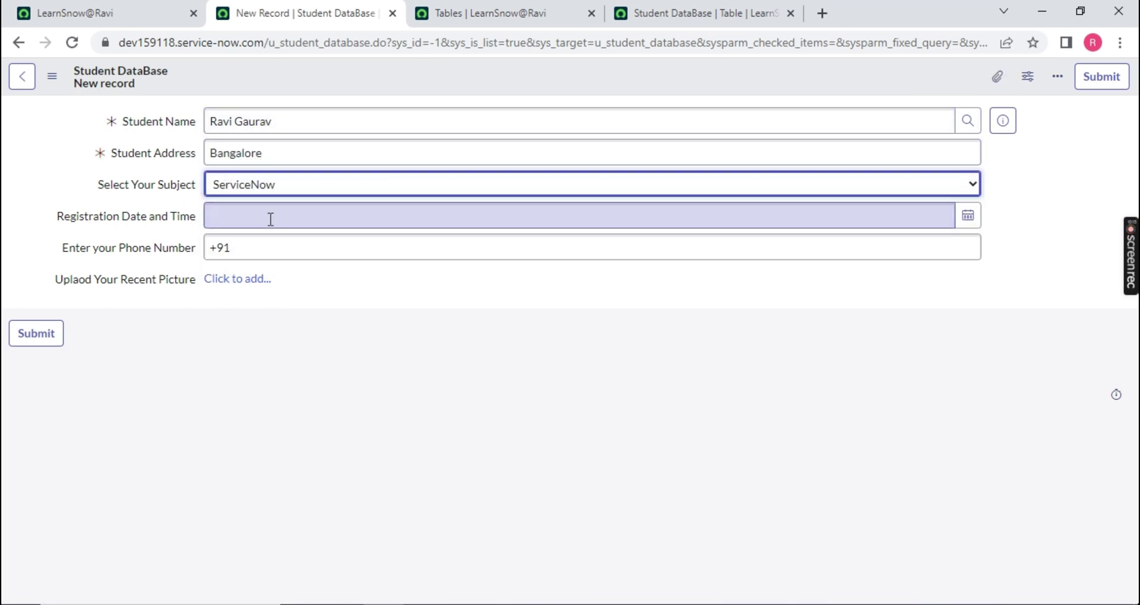
{"action": "left_click", "coordinate": [967, 217]}
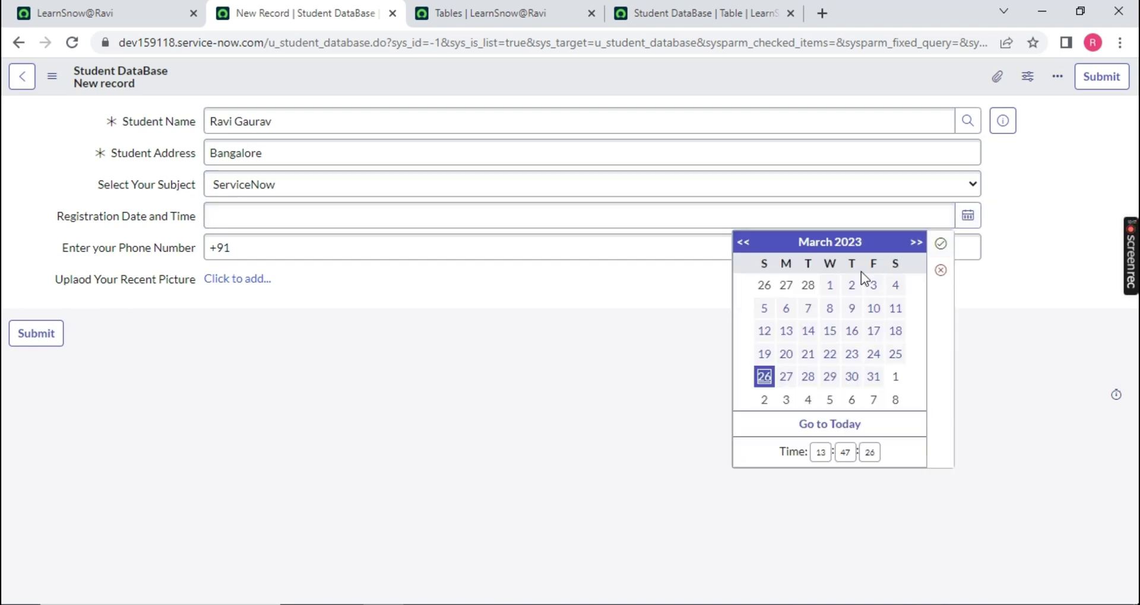
{"action": "left_click", "coordinate": [768, 313]}
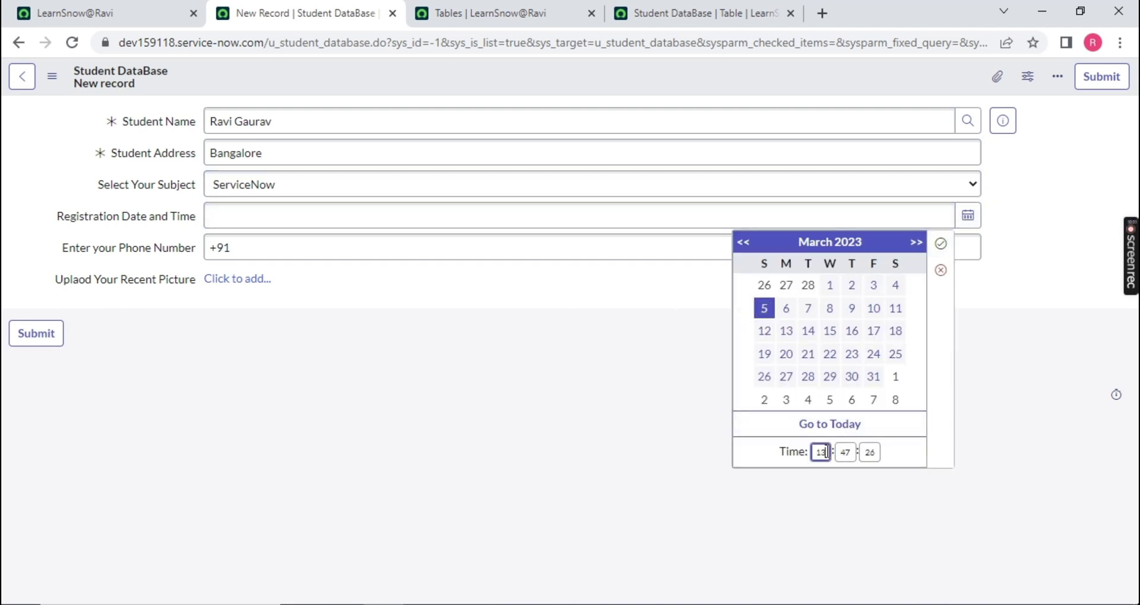
{"action": "left_click", "coordinate": [940, 244]}
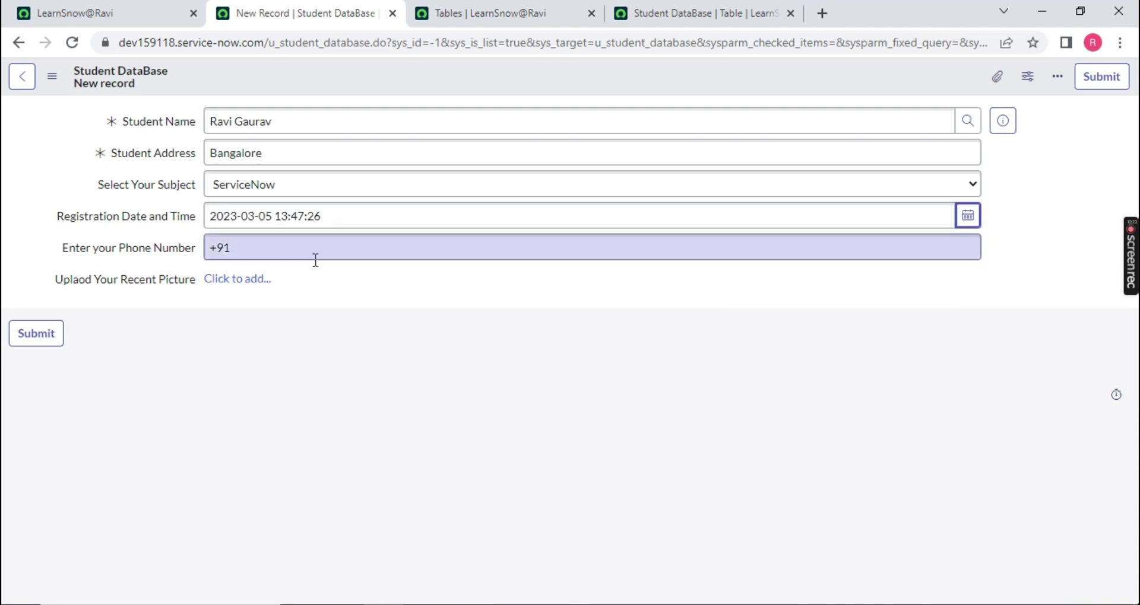
{"action": "left_click", "coordinate": [286, 251]}
{"action": "type", "text": "81472519"}
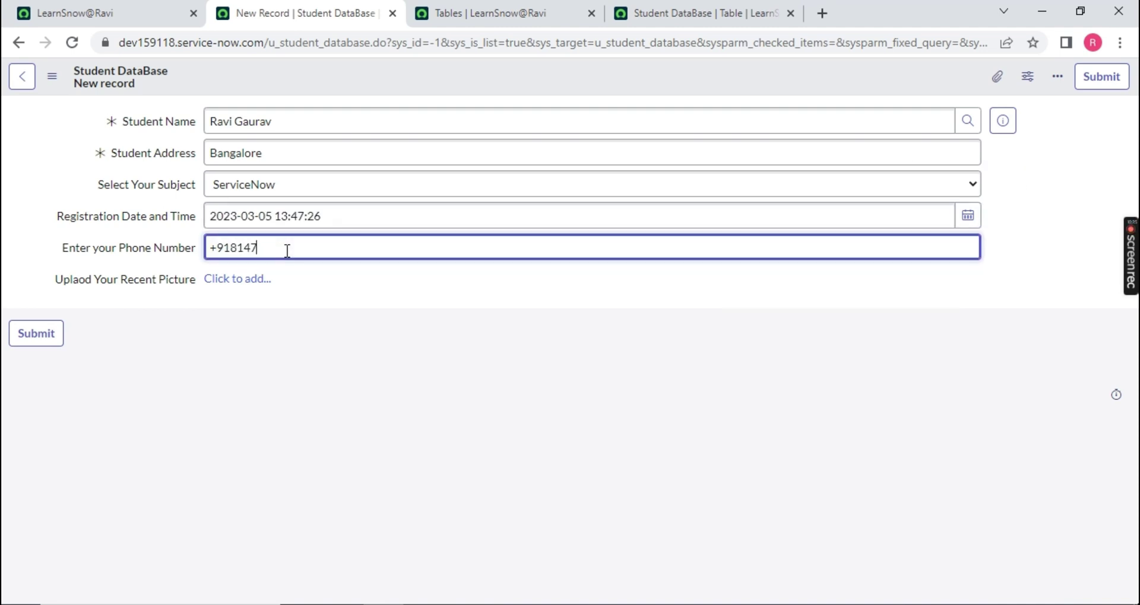
{"action": "type", "text": "8XXX"}
{"action": "left_click", "coordinate": [483, 331]}
- Upload the Government-of-India-Logo-Vector-PNG image from Downloads into the Uplaod Your Recent Picture field
{"action": "left_click", "coordinate": [237, 278]}
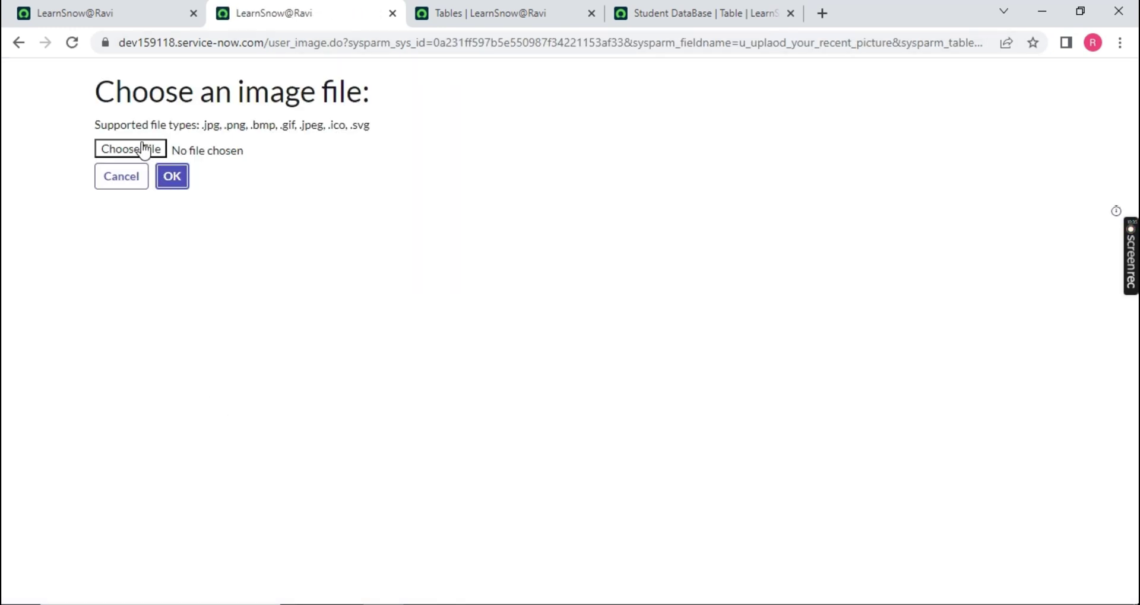
{"action": "left_click", "coordinate": [146, 149]}
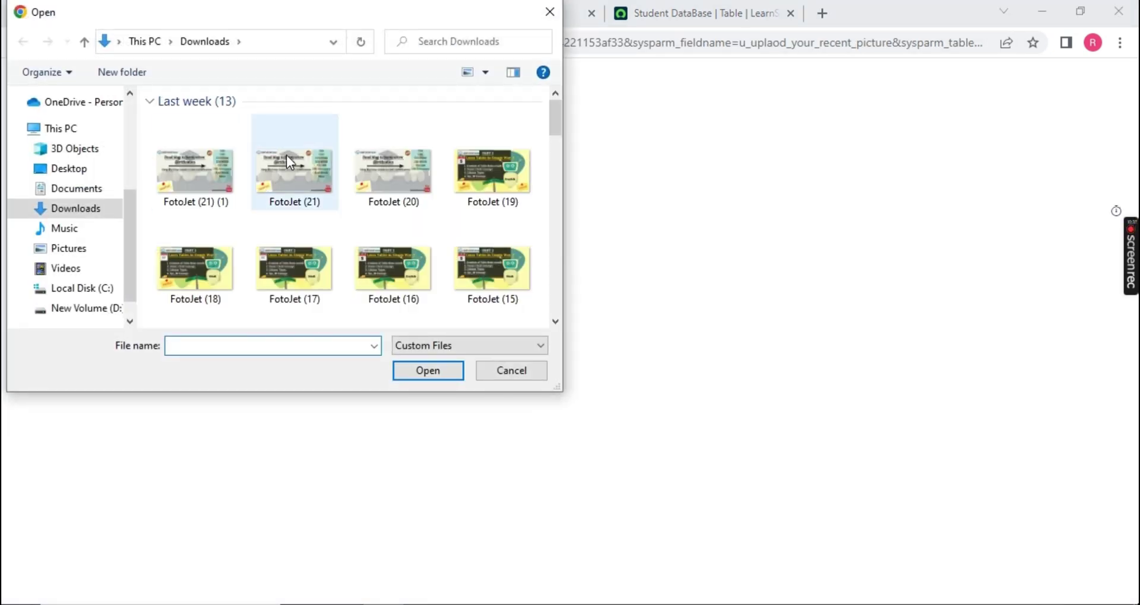
{"action": "scroll", "coordinate": [334, 183], "scroll_direction": "down", "scroll_amount": 10}
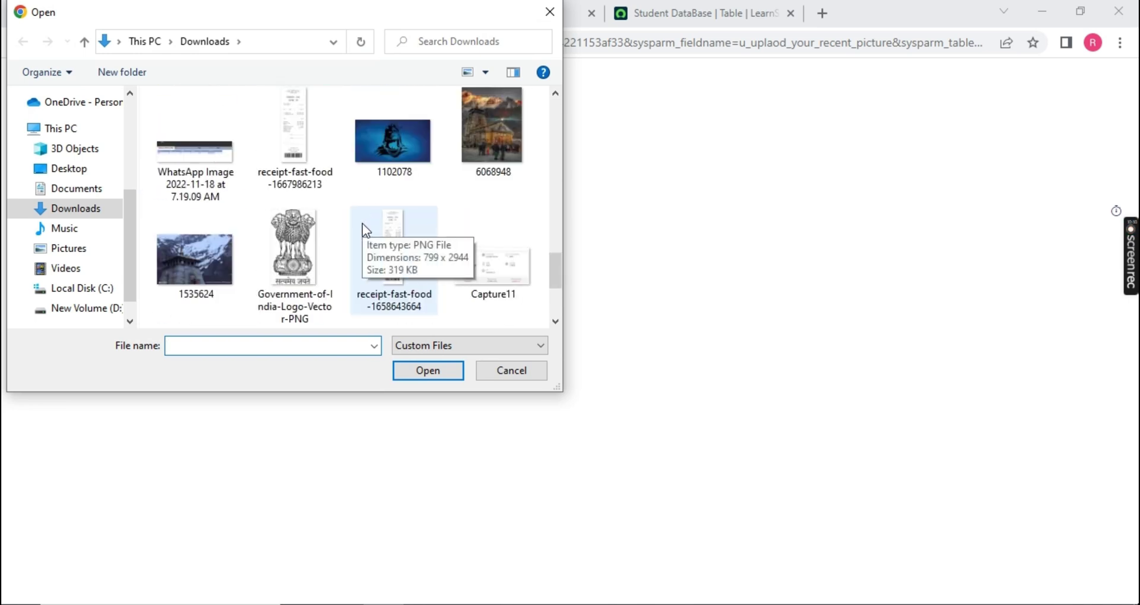
{"action": "scroll", "coordinate": [361, 228], "scroll_direction": "down", "scroll_amount": 1}
{"action": "left_click", "coordinate": [312, 163]}
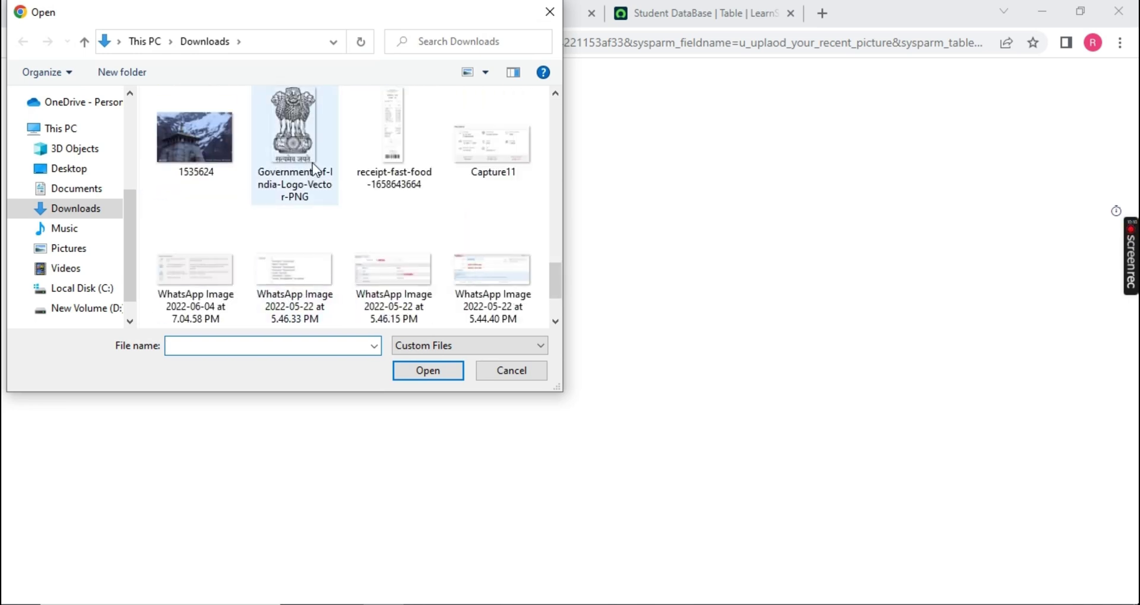
{"action": "left_click", "coordinate": [416, 372]}
{"action": "left_click", "coordinate": [174, 178]}
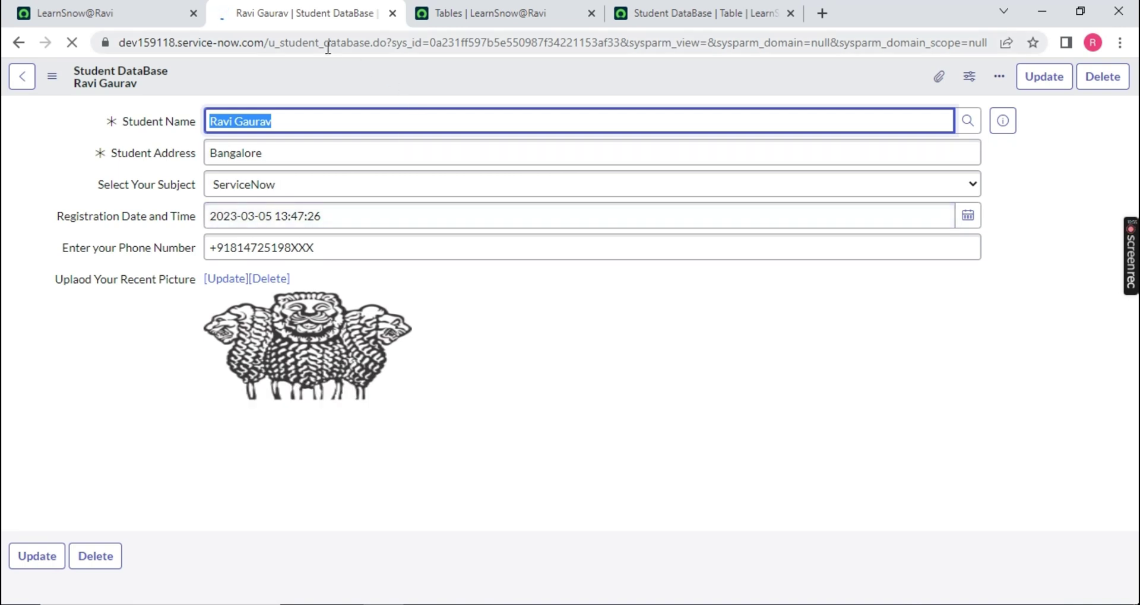
{"action": "left_click_drag", "start_coordinate": [268, 42], "coordinate": [369, 44]}
{"action": "key", "text": "ctrl+c"}
{"action": "left_click", "coordinate": [76, 10]}
{"action": "left_click", "coordinate": [105, 120]}
{"action": "key", "text": "ctrl+v"}
{"action": "type", "text": ".LIST"}
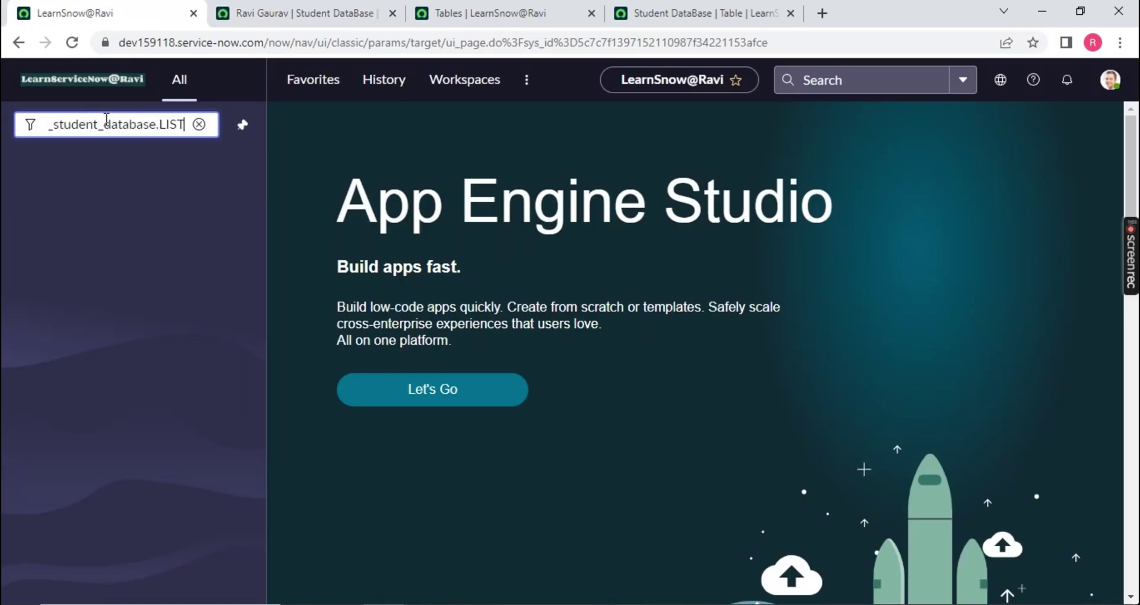
{"action": "key", "text": "BackSpace"}
{"action": "key", "text": "BackSpace"}
{"action": "key", "text": "BackSpace"}
{"action": "key", "text": "BackSpace"}
{"action": "key", "text": "BackSpace"}
{"action": "key", "text": "BackSpace"}
{"action": "key", "text": "BackSpace"}
{"action": "key", "text": "BackSpace"}
{"action": "key", "text": "BackSpace"}
{"action": "key", "text": "BackSpace"}
{"action": "key", "text": "BackSpace"}
{"action": "key", "text": "BackSpace"}
{"action": "key", "text": "BackSpace"}
{"action": "key", "text": "BackSpace"}
{"action": "key", "text": "BackSpace"}
{"action": "key", "text": "BackSpace"}
{"action": "key", "text": "BackSpace"}
{"action": "key", "text": "BackSpace"}
{"action": "key", "text": "BackSpace"}
{"action": "key", "text": "BackSpace"}
{"action": "key", "text": "BackSpace"}
{"action": "key", "text": "BackSpace"}
{"action": "key", "text": "BackSpace"}
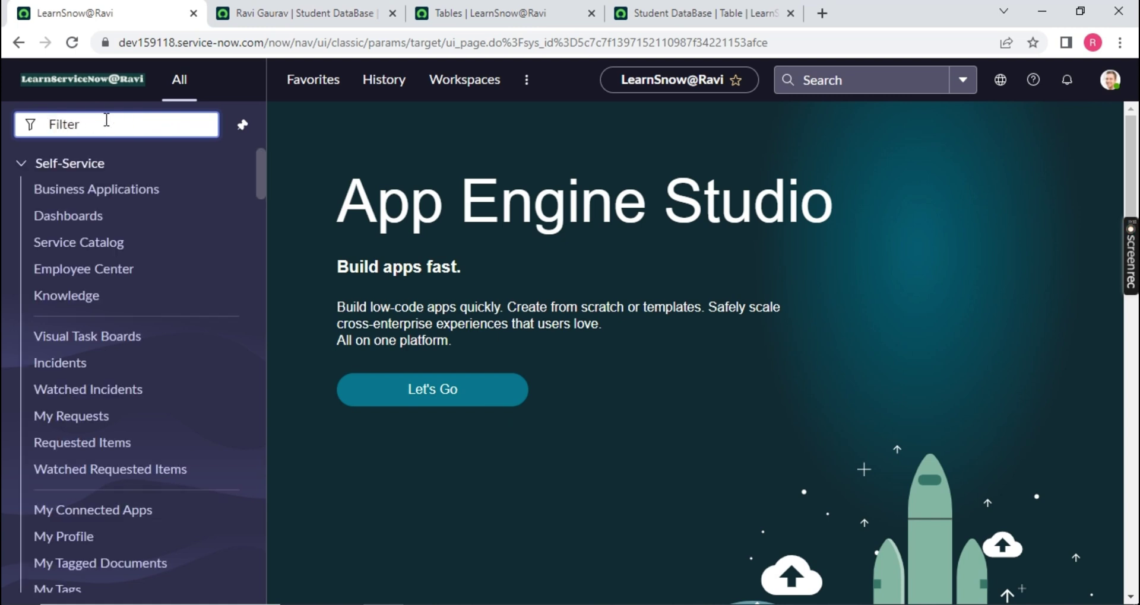
- Find and open the Student DataBases record list, and remove Created from its selected list columns
{"action": "type", "text": "student da"}
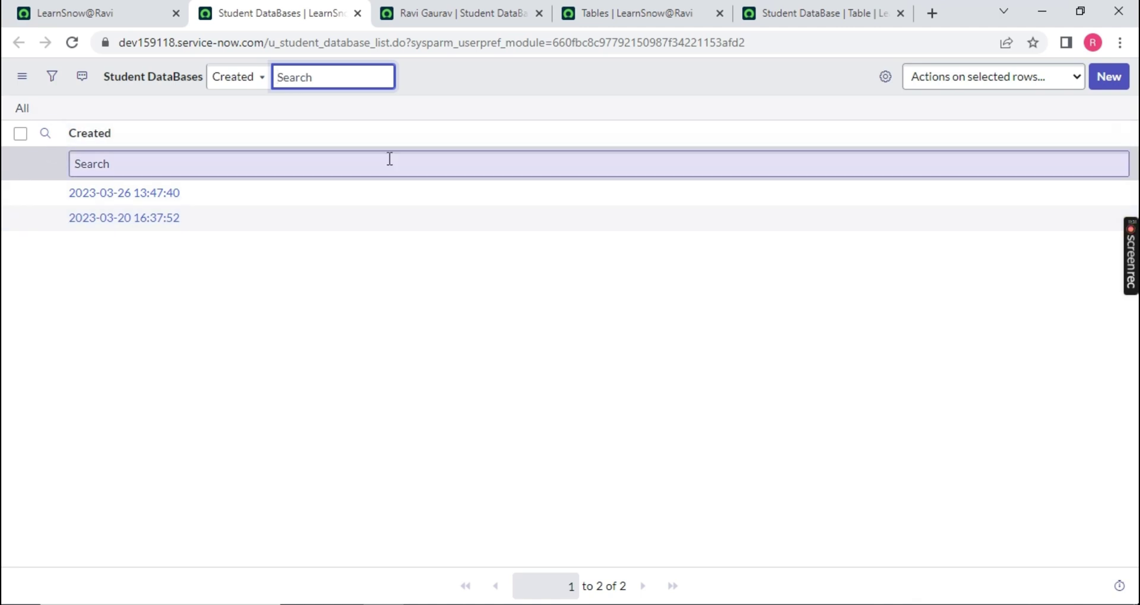
{"action": "left_click", "coordinate": [884, 78]}
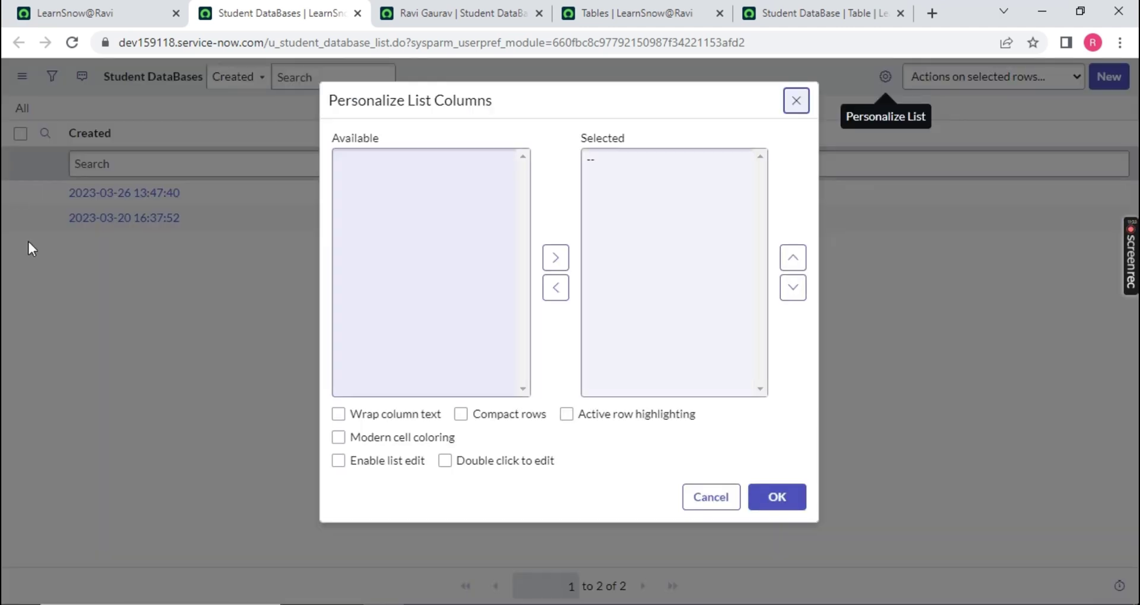
{"action": "left_click", "coordinate": [806, 102]}
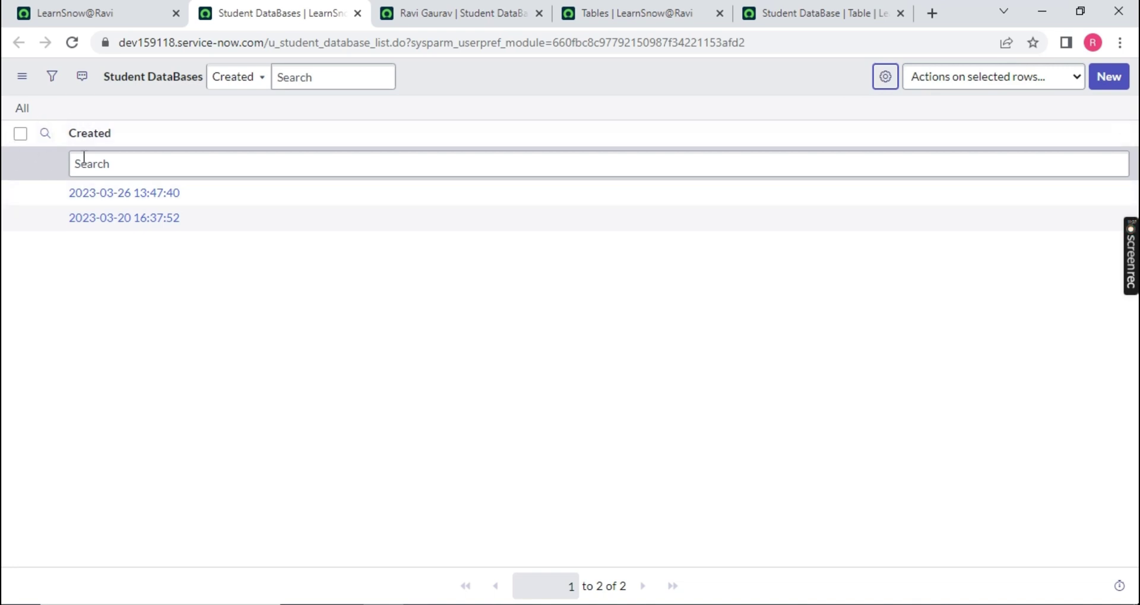
{"action": "left_click", "coordinate": [888, 76]}
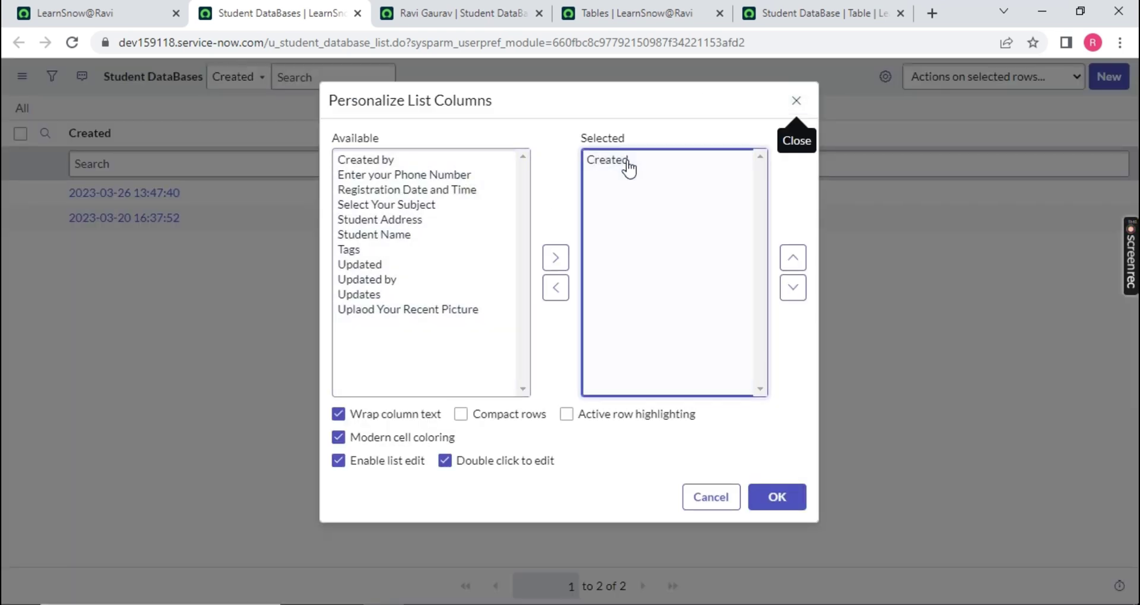
{"action": "left_click", "coordinate": [621, 161]}
{"action": "left_click", "coordinate": [556, 288]}
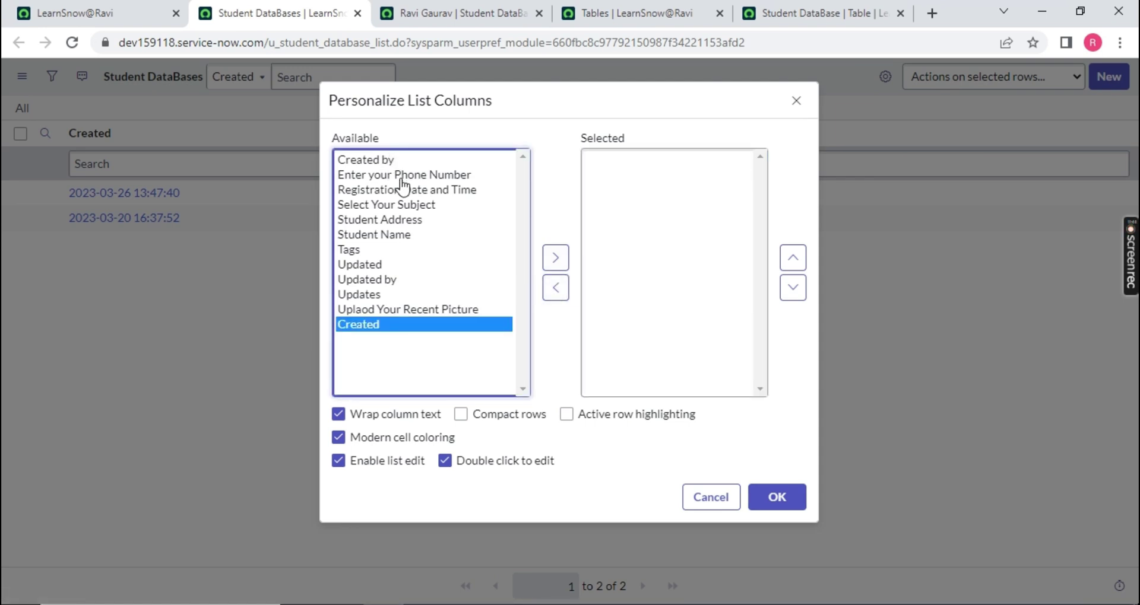
- Add Student Name, Student Address and Select Your Subject, in that order, to the selected list columns
{"action": "left_click", "coordinate": [381, 237]}
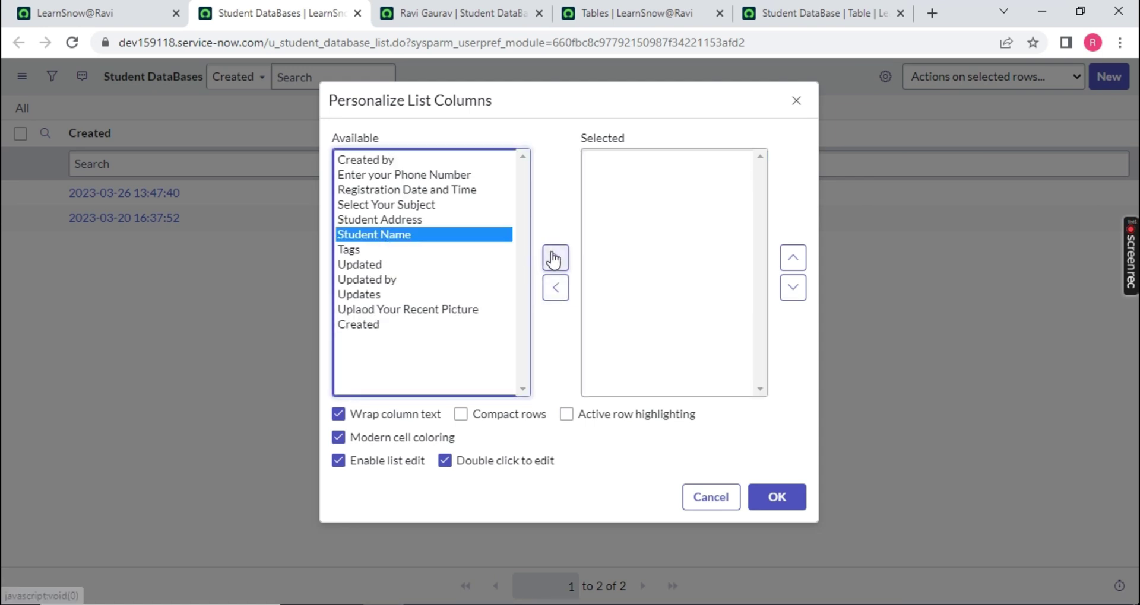
{"action": "left_click", "coordinate": [555, 257]}
{"action": "left_click", "coordinate": [504, 221]}
{"action": "left_click", "coordinate": [557, 259]}
{"action": "left_click", "coordinate": [504, 205]}
{"action": "left_click", "coordinate": [555, 258]}
- Add Registration Date and Time, Enter your Phone Number and Uplaod Your Recent Picture to the list columns, and apply the list personalization
{"action": "left_click", "coordinate": [440, 191]}
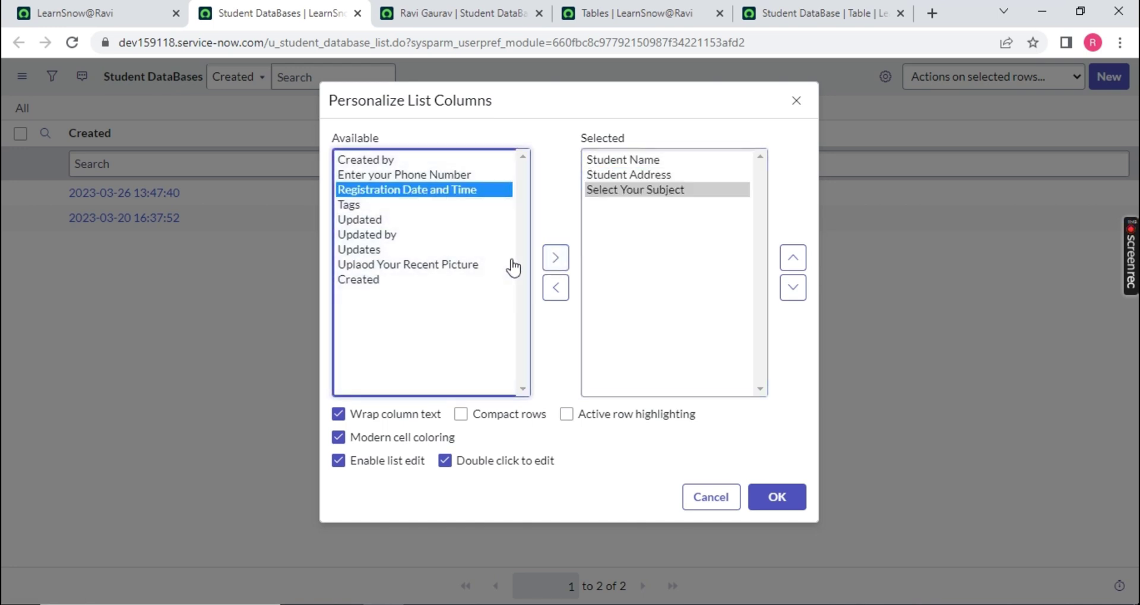
{"action": "left_click", "coordinate": [556, 257]}
{"action": "left_click", "coordinate": [420, 175]}
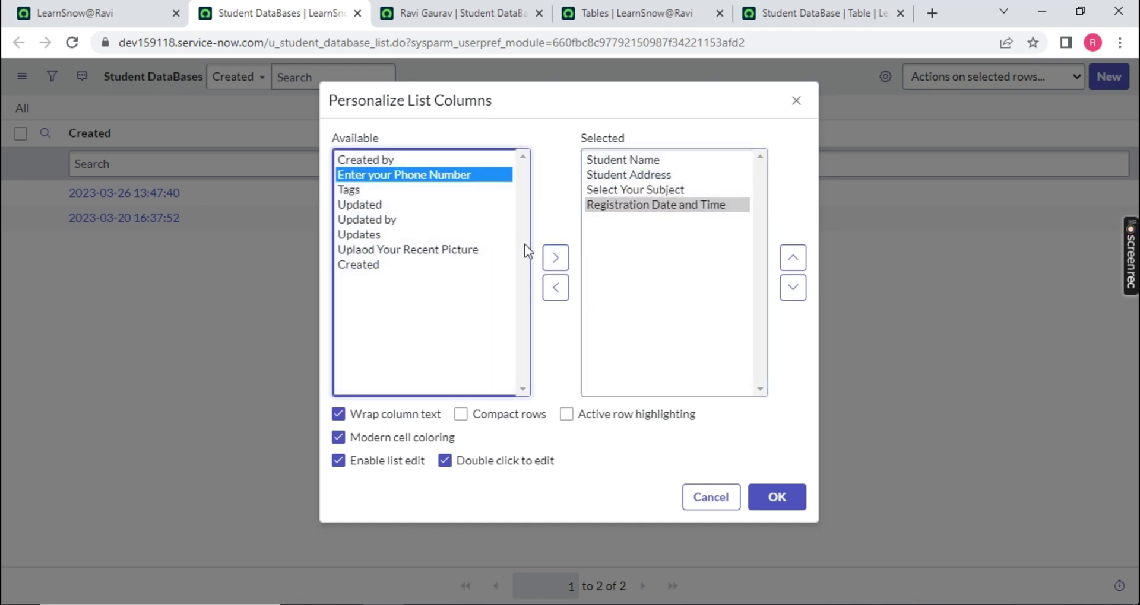
{"action": "left_click", "coordinate": [556, 258]}
{"action": "left_click", "coordinate": [442, 236]}
{"action": "left_click", "coordinate": [556, 258]}
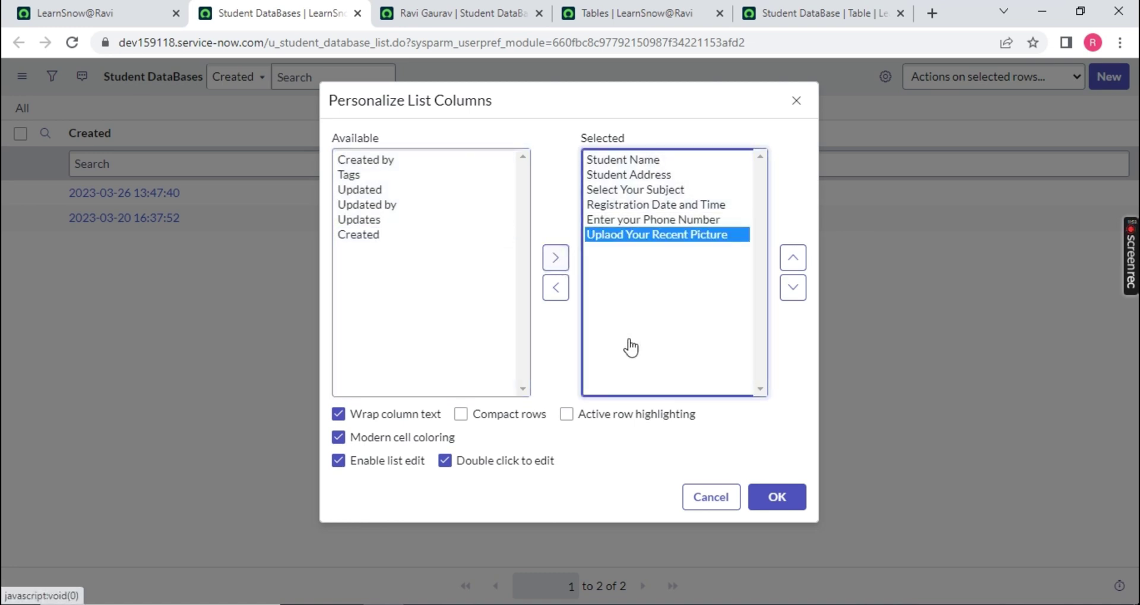
{"action": "left_click", "coordinate": [784, 496]}
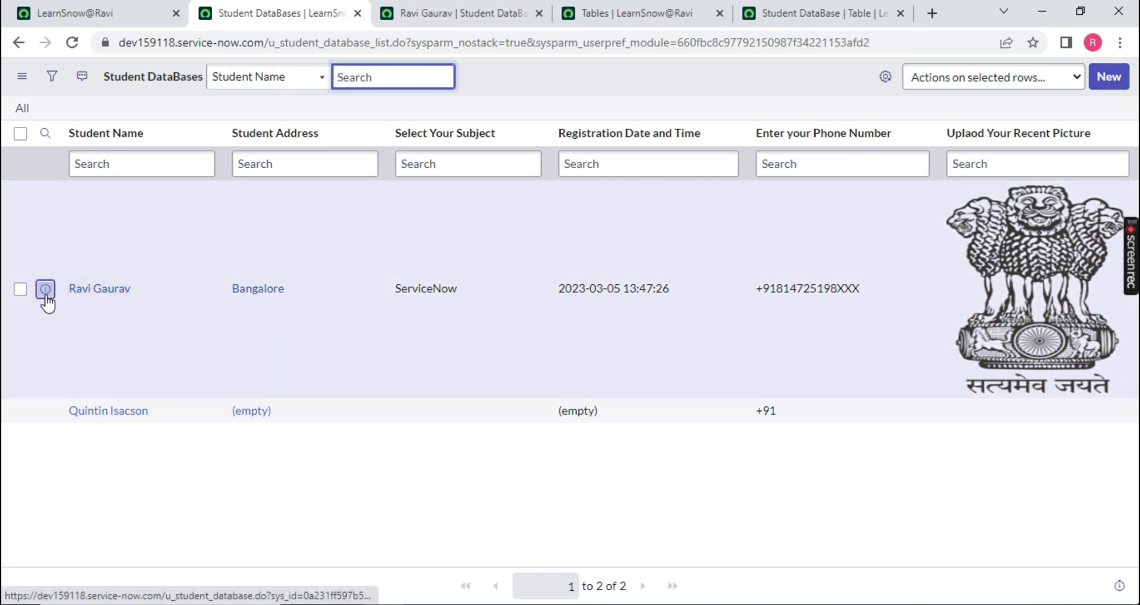
- Open the Bangalore student's record in a new tab and review its fields from Student Name to Uplaod Your Recent Picture
{"action": "right_click", "coordinate": [54, 295]}
{"action": "left_click", "coordinate": [73, 306]}
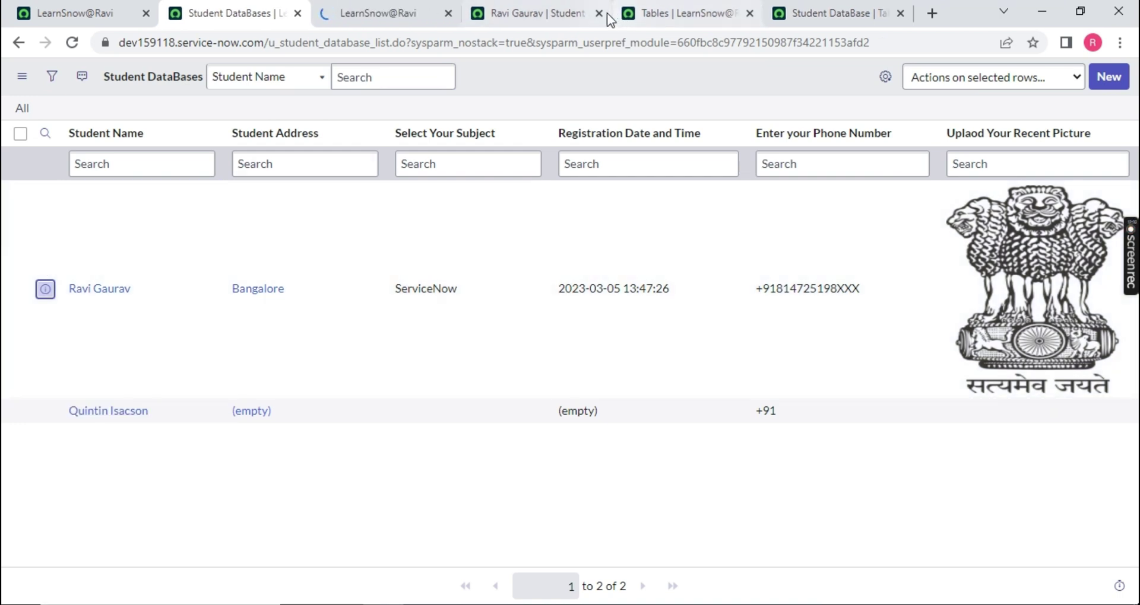
{"action": "left_click", "coordinate": [380, 13]}
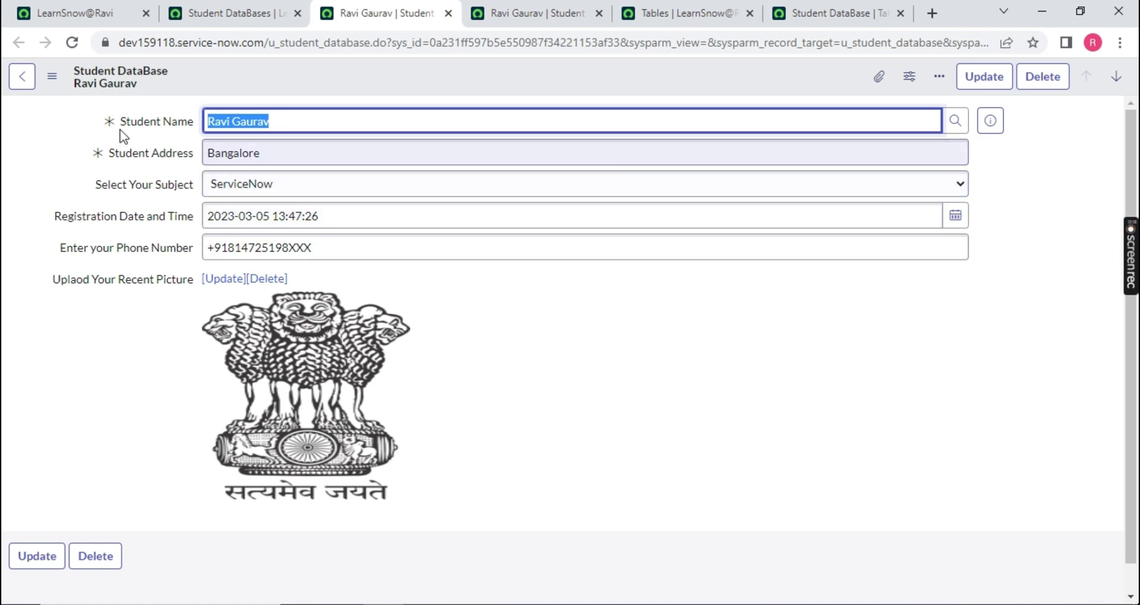
{"action": "left_click_drag", "start_coordinate": [119, 126], "coordinate": [208, 121]}
{"action": "left_click_drag", "start_coordinate": [108, 171], "coordinate": [151, 165]}
{"action": "left_click_drag", "start_coordinate": [36, 209], "coordinate": [188, 288]}
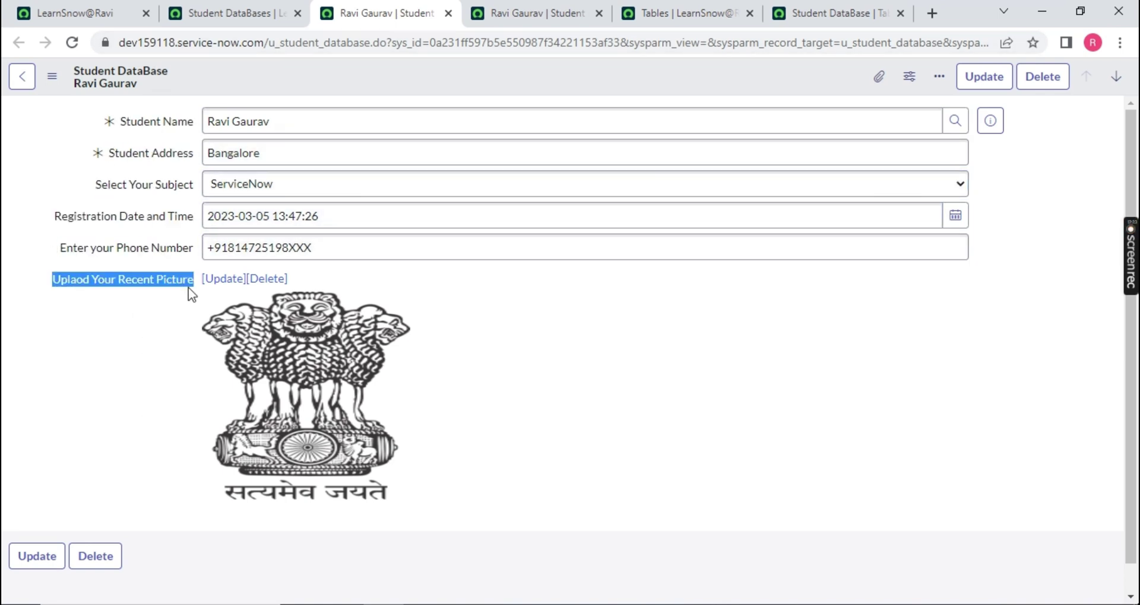